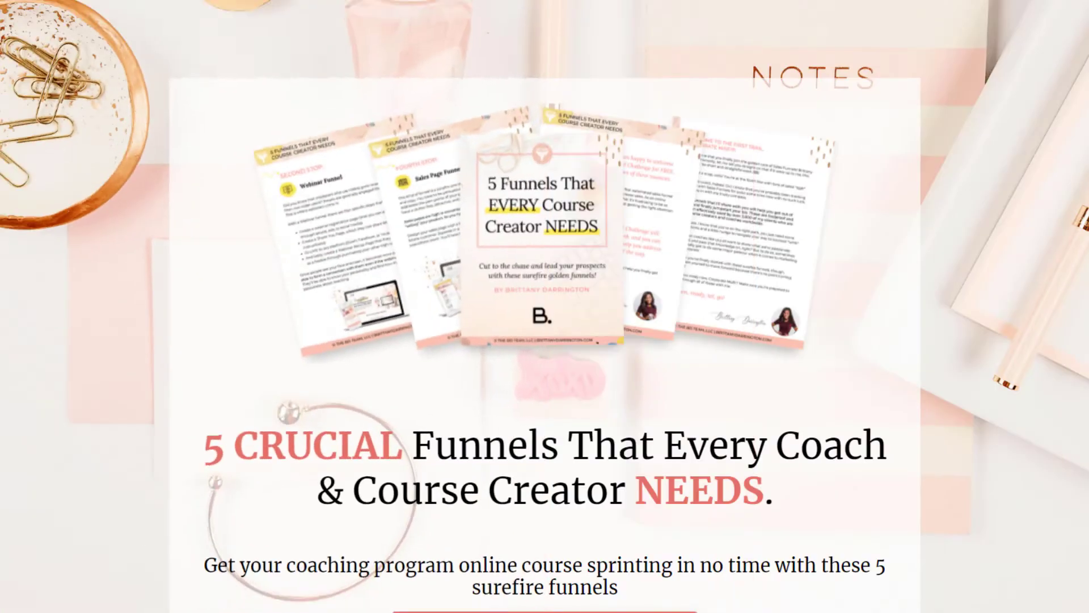
# Start the Kajabi free trial sign-up to get into the admin's Pipelines list
pyautogui.scroll(-10, 1038, 377)
pyautogui.scroll(-10, 1041, 376)
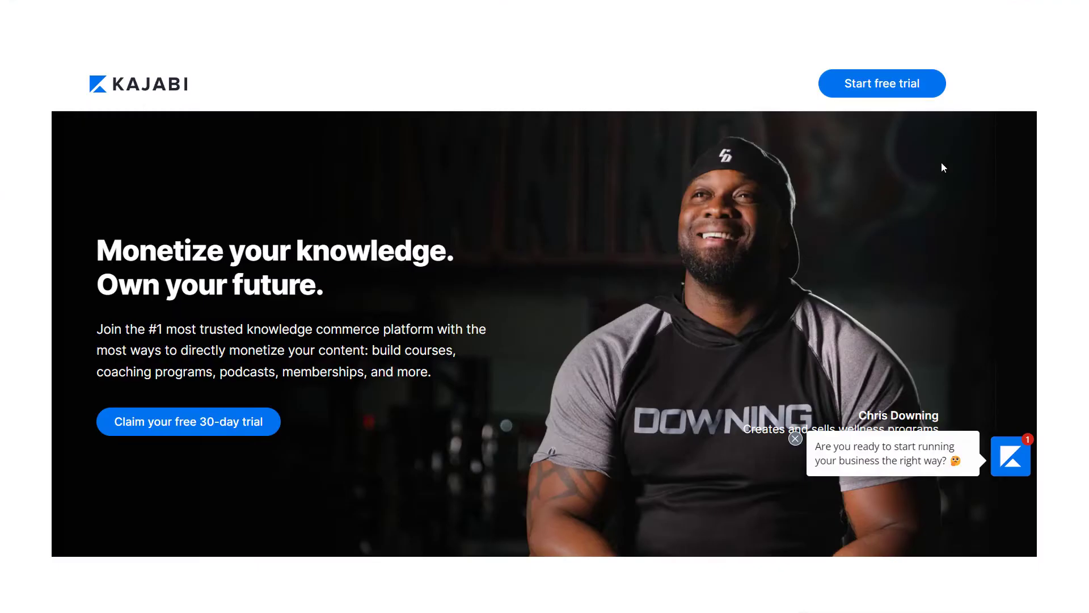
pyautogui.click(892, 92)
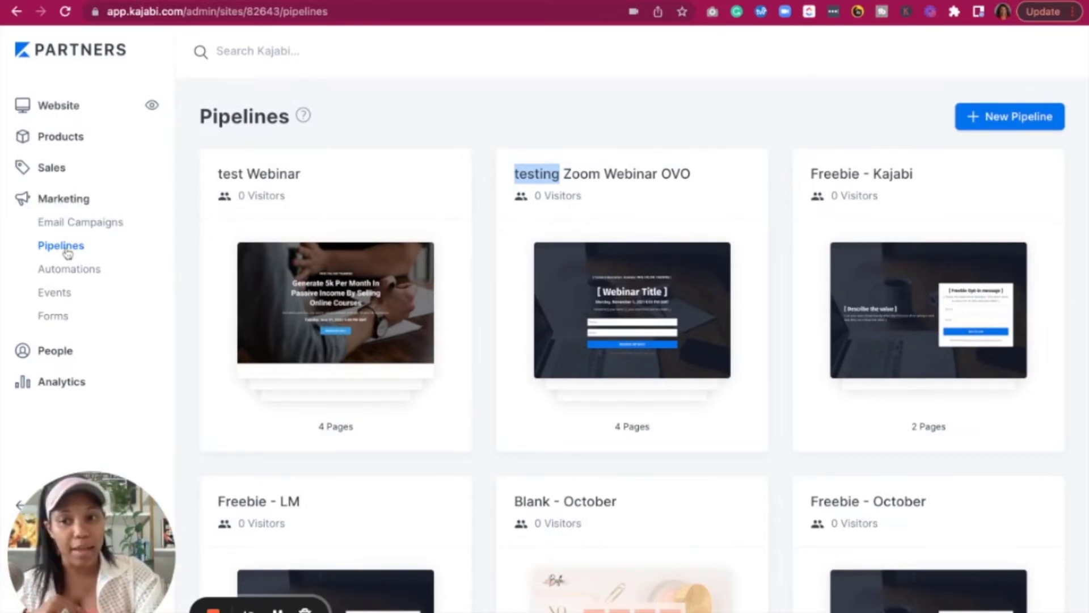
# Start a new pipeline and browse the available blueprint cards
pyautogui.click(998, 119)
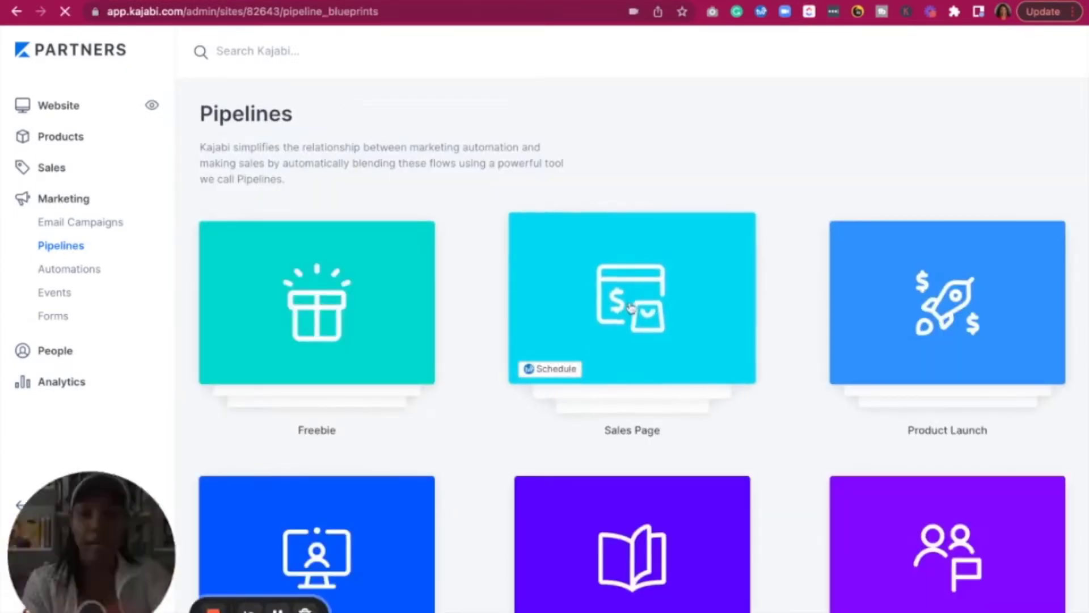
pyautogui.scroll(-2, 632, 308)
pyautogui.scroll(-1, 631, 308)
pyautogui.scroll(-4, 631, 308)
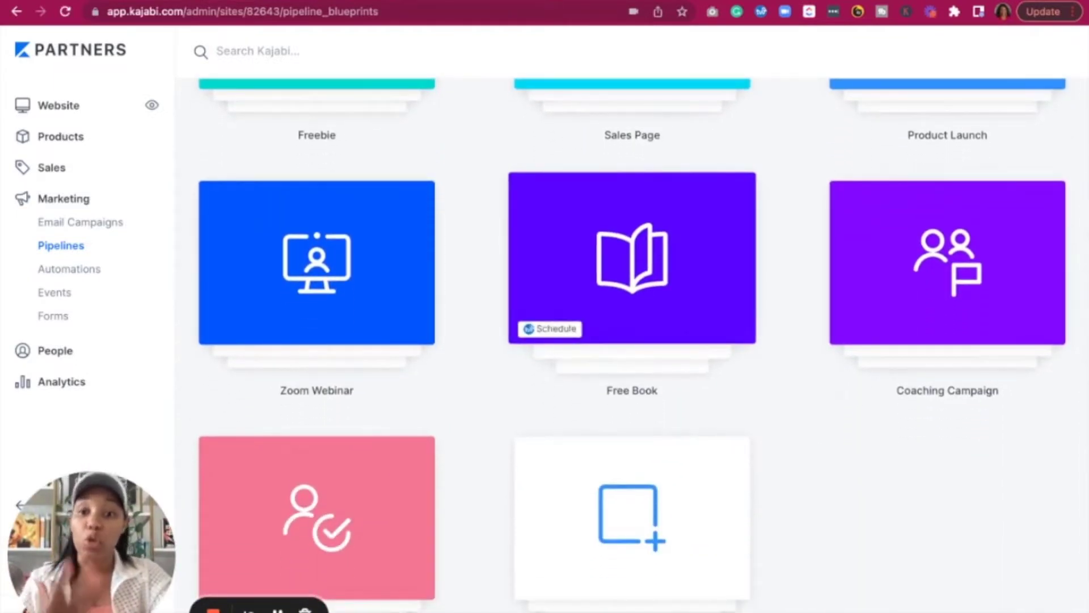
pyautogui.scroll(7, 631, 308)
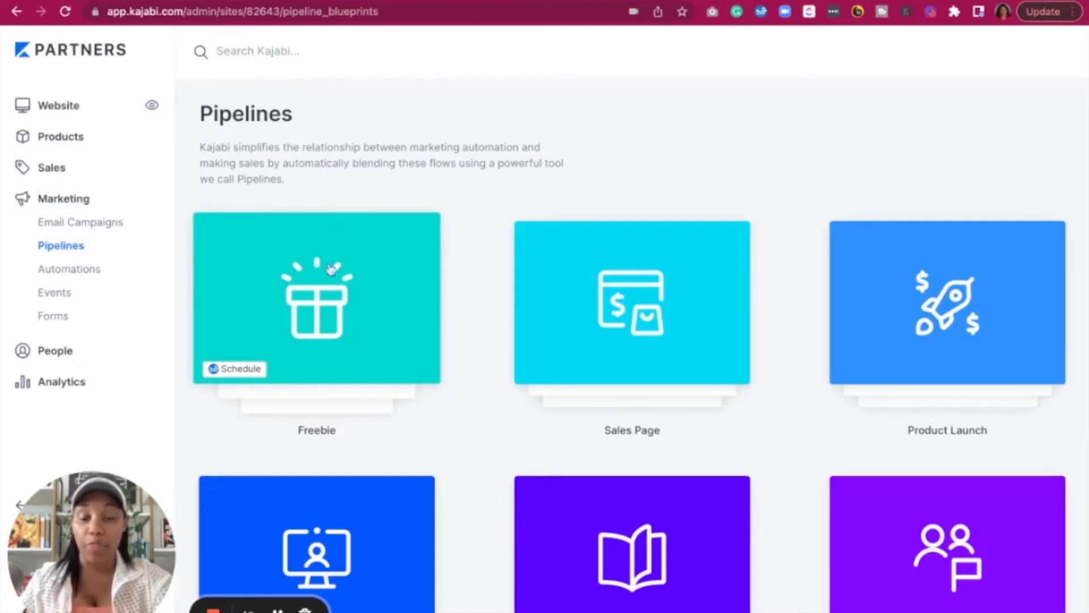
# Preview the Freebie blueprint with its Opt-in, 1 Email, Thank You flow
pyautogui.click(367, 304)
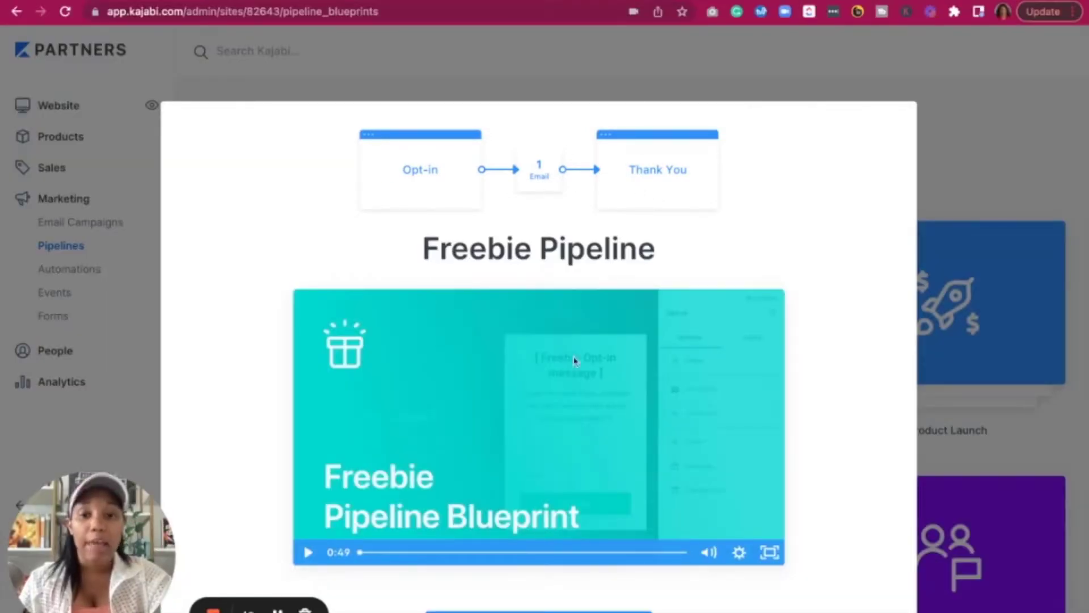
pyautogui.scroll(-3, 575, 361)
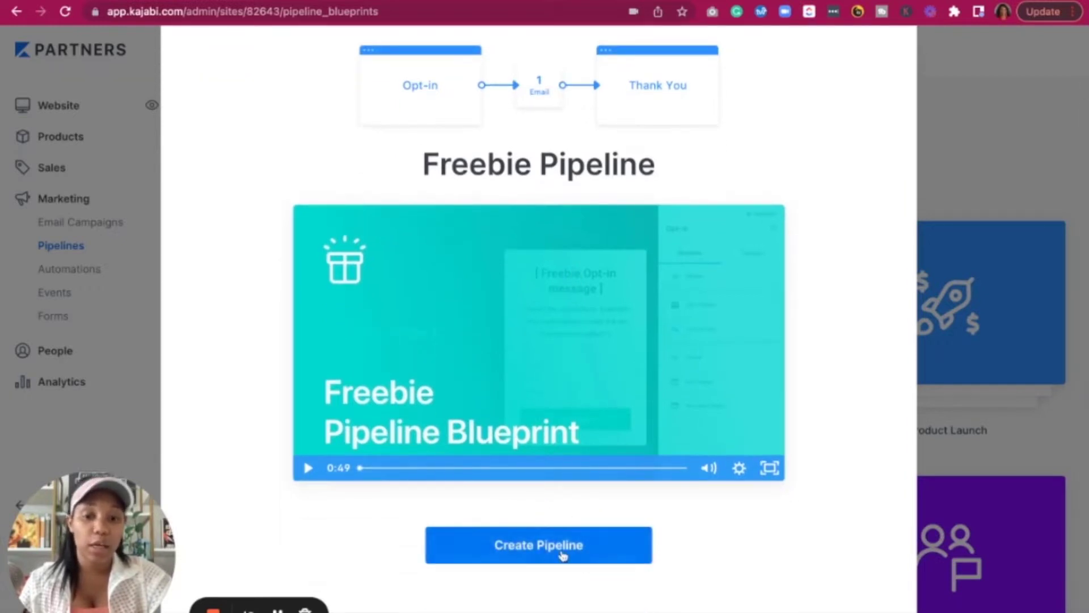
pyautogui.click(1025, 152)
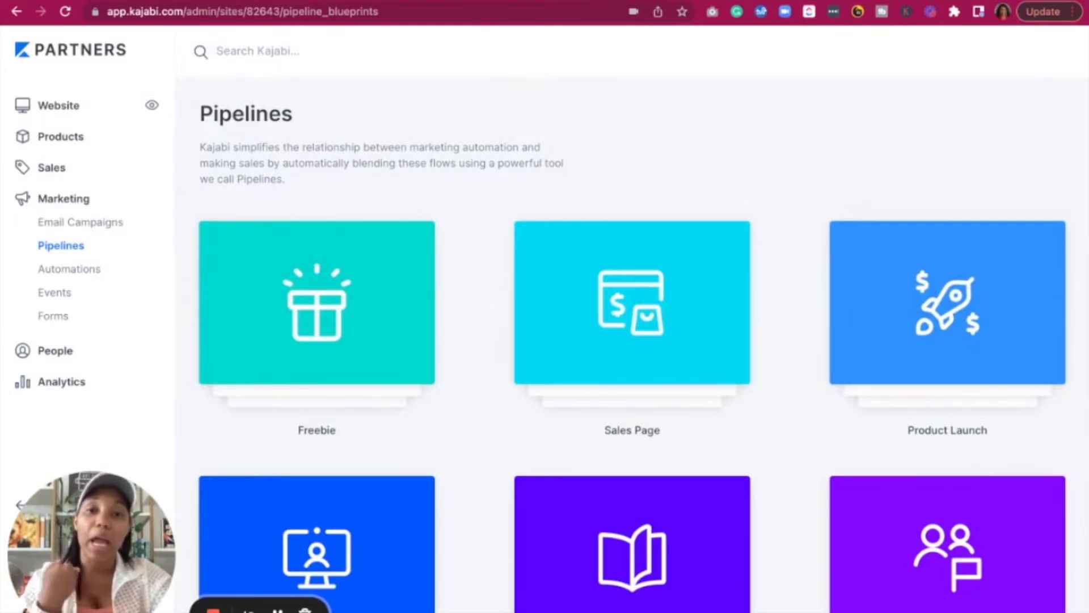
pyautogui.scroll(-7, 792, 394)
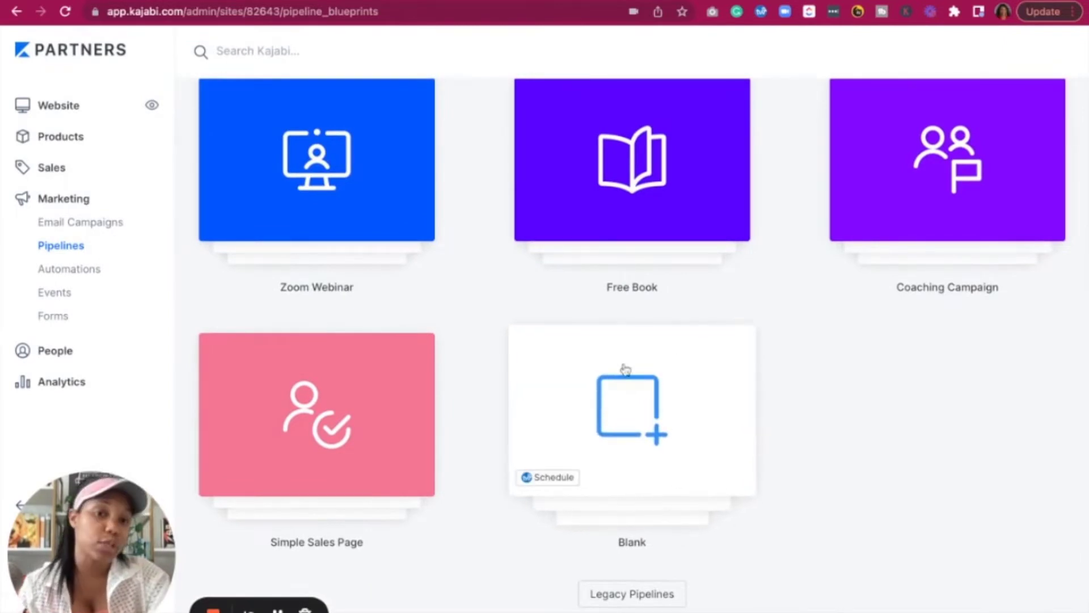
pyautogui.scroll(7, 671, 382)
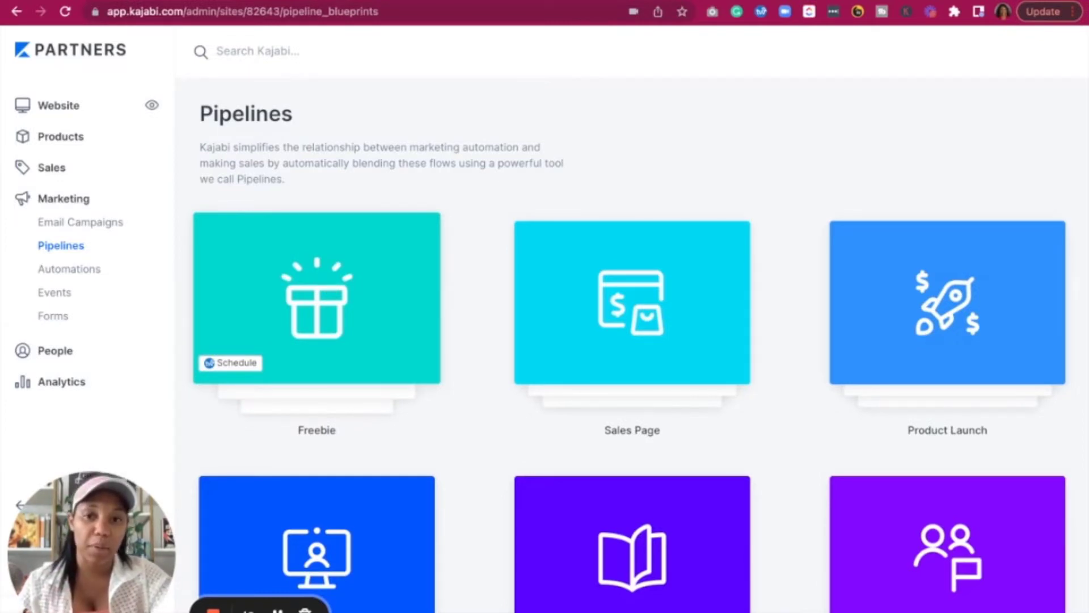
pyautogui.click(335, 312)
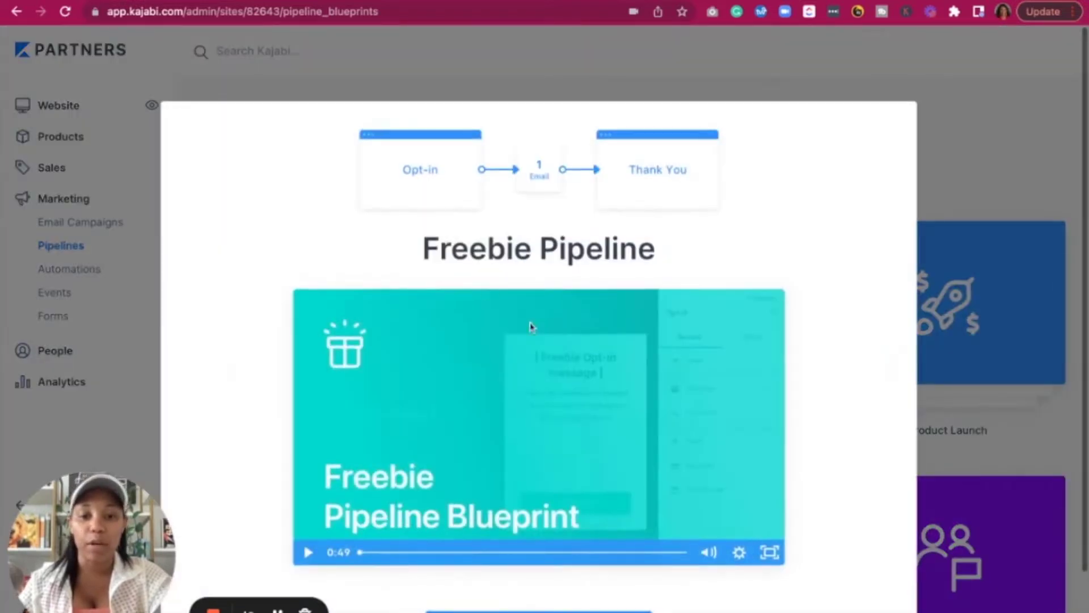
pyautogui.scroll(-2, 585, 491)
# Generate a pipeline from the Freebie blueprint named 'Freebie testing'
pyautogui.click(550, 559)
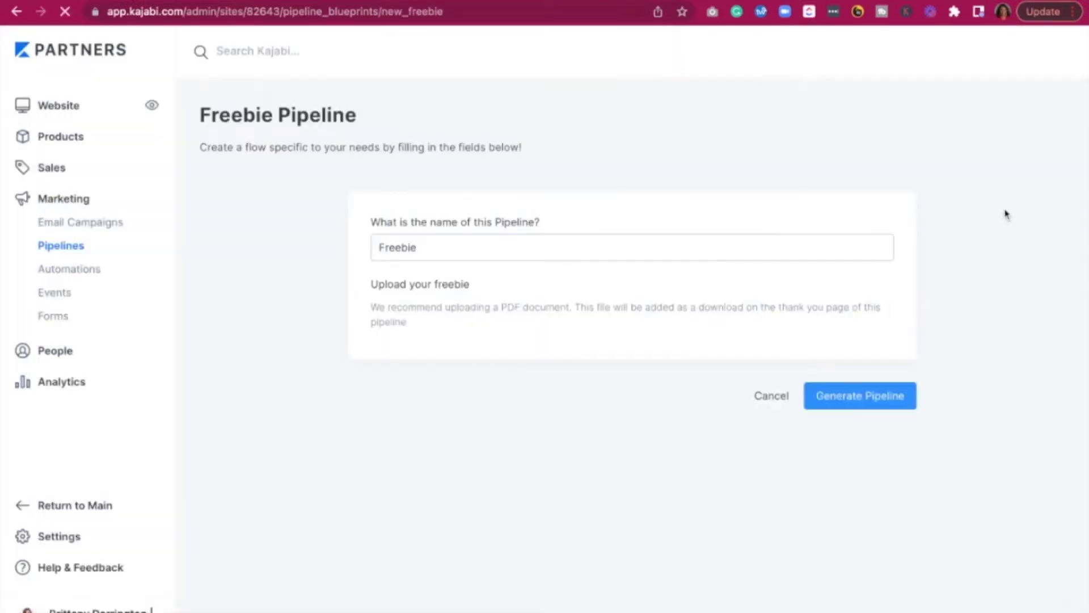
pyautogui.click(443, 251)
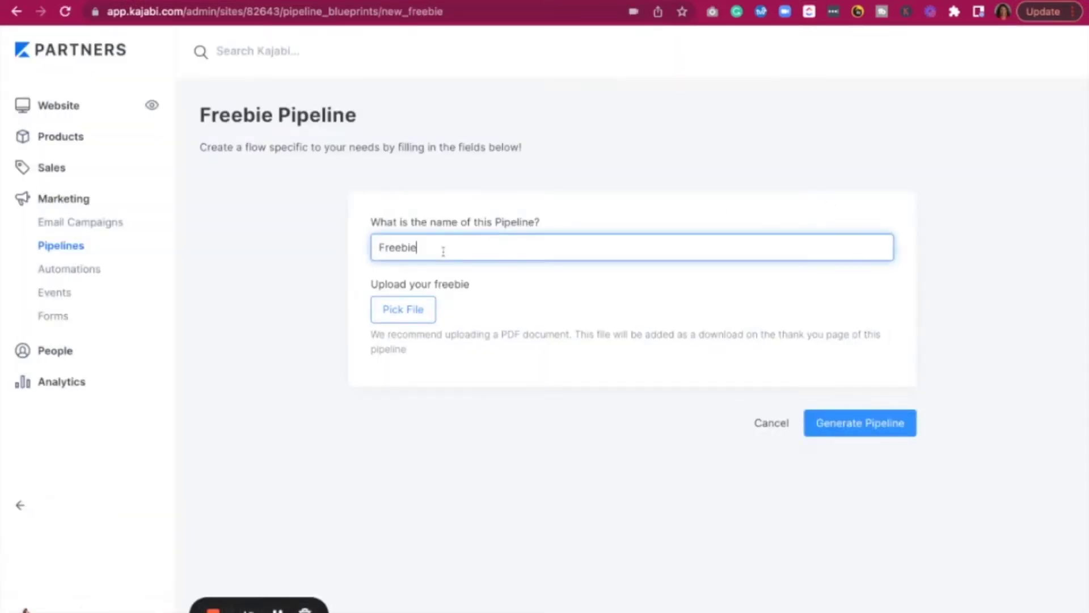
pyautogui.write('testing')
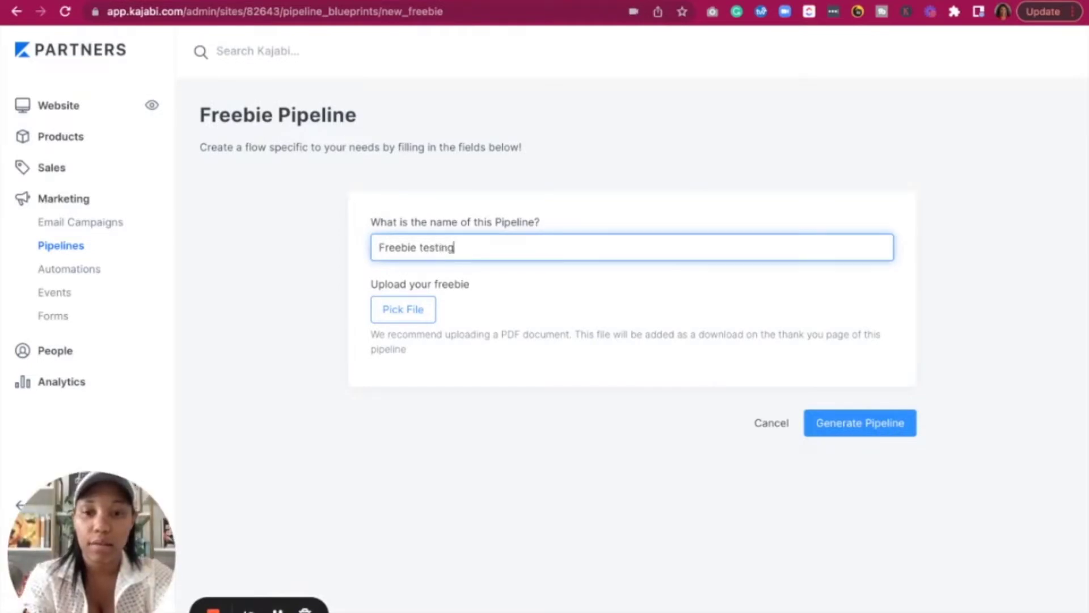
pyautogui.click(844, 432)
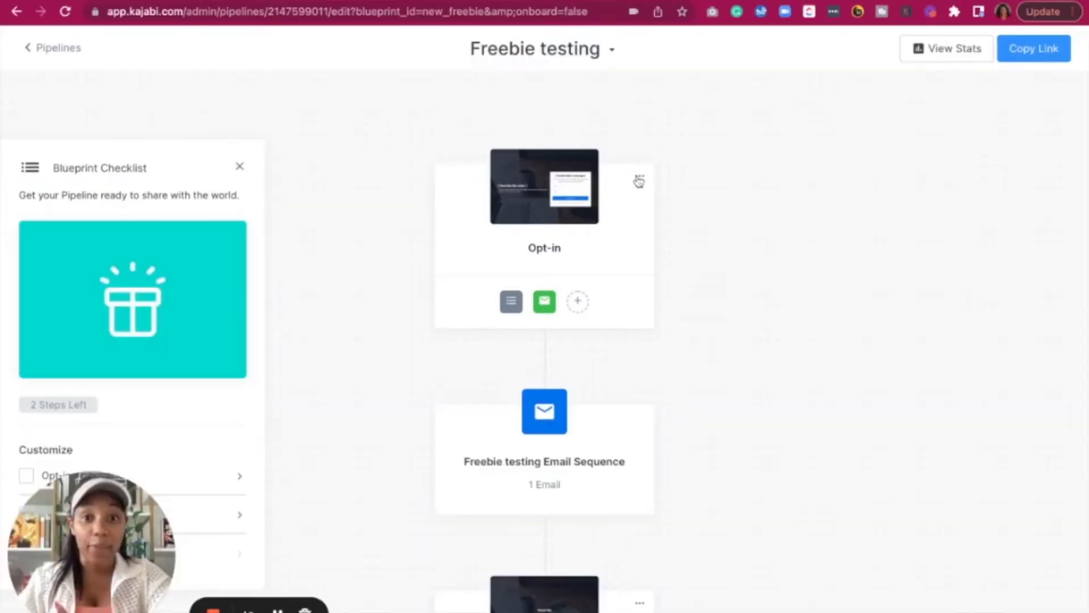
# Open the pipeline's Opt-in page in the page editor
pyautogui.moveTo(586, 182)
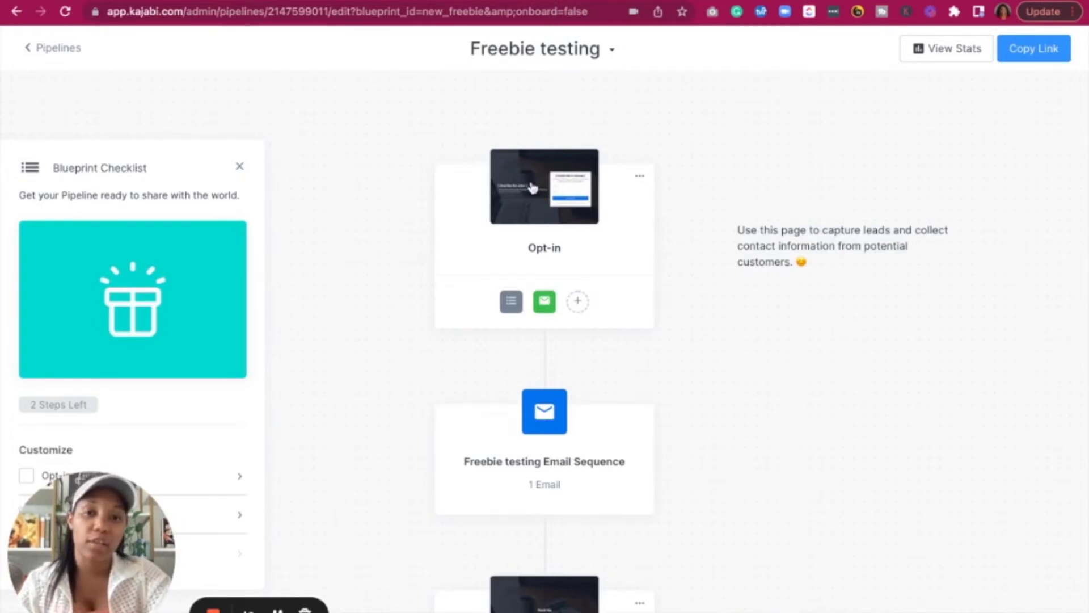
pyautogui.click(639, 180)
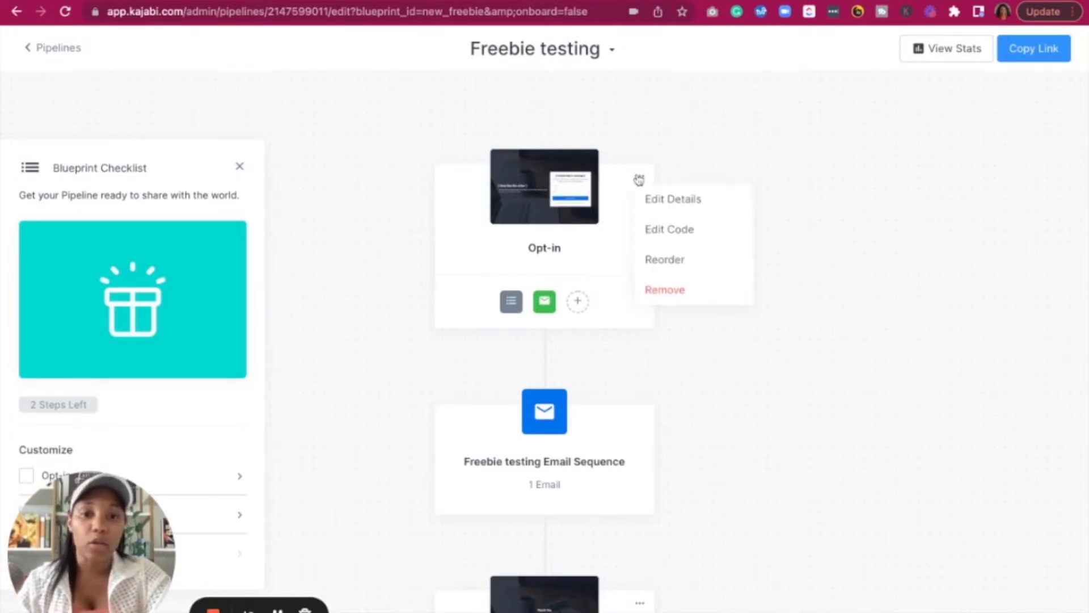
pyautogui.click(531, 200)
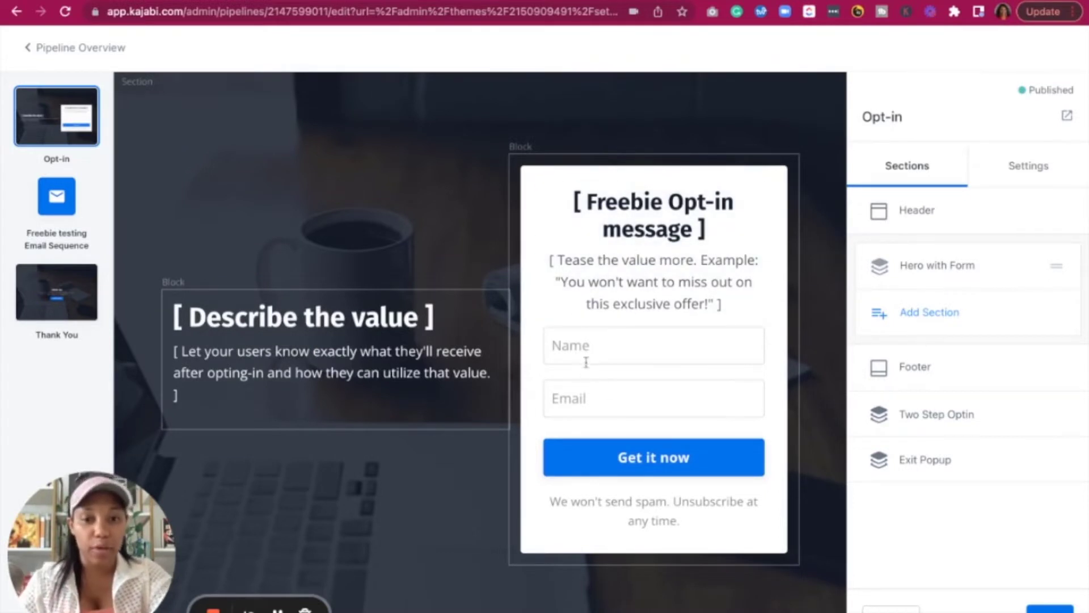
# Review the addable sections and Hero with Form settings, then return to the pipeline overview
pyautogui.scroll(-2, 576, 403)
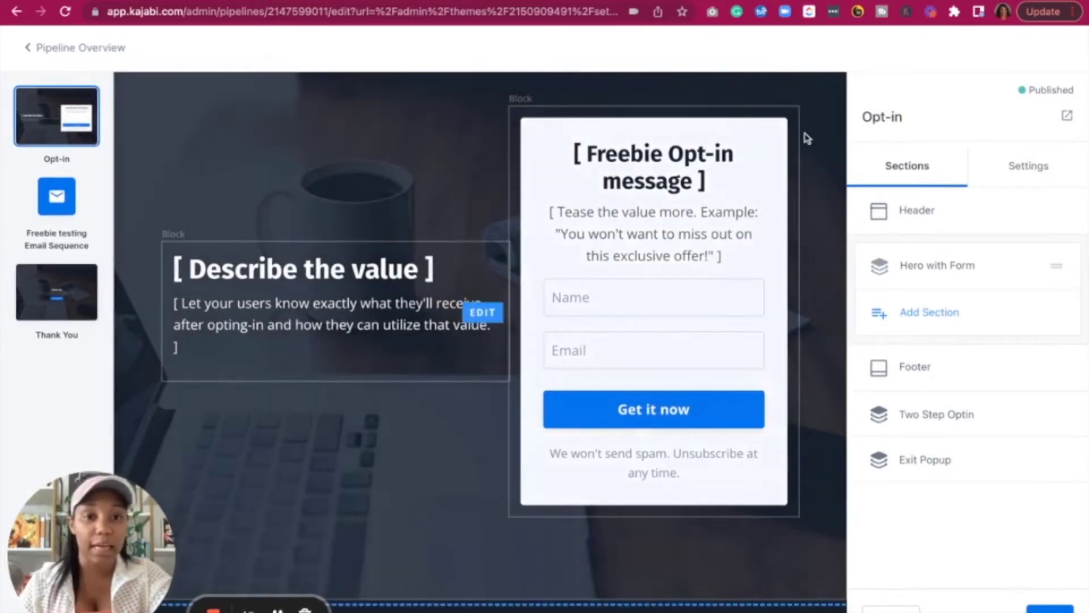
pyautogui.scroll(1, 624, 215)
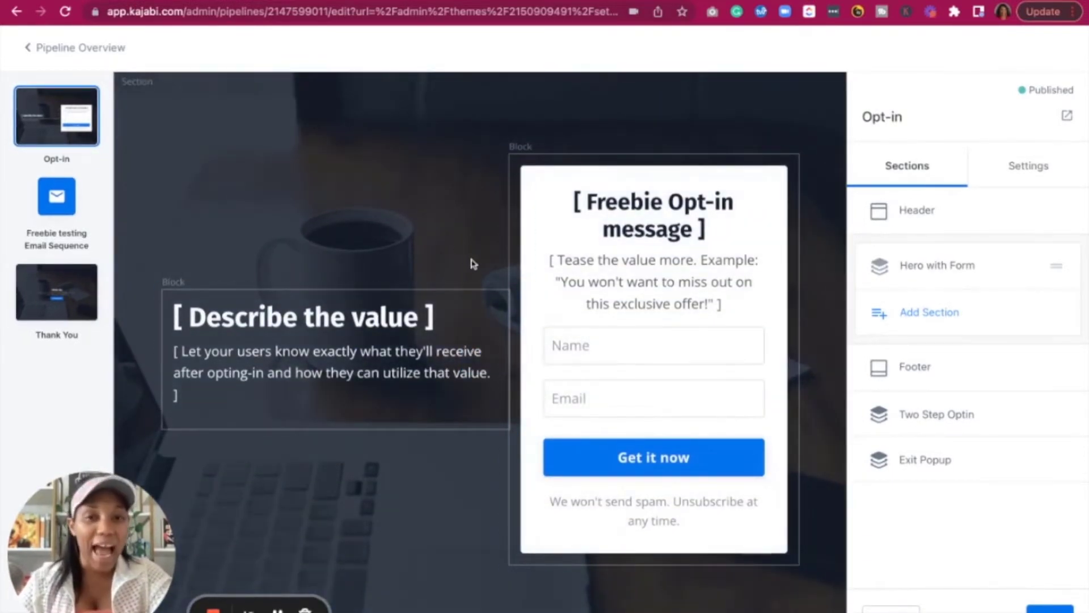
pyautogui.click(914, 321)
pyautogui.scroll(-7, 912, 347)
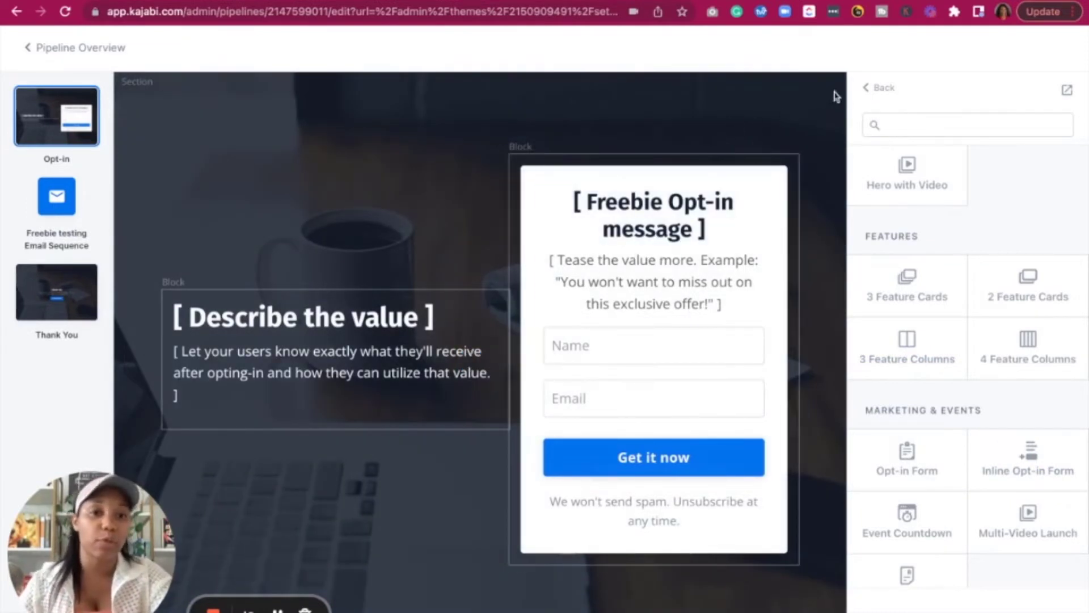
pyautogui.click(793, 110)
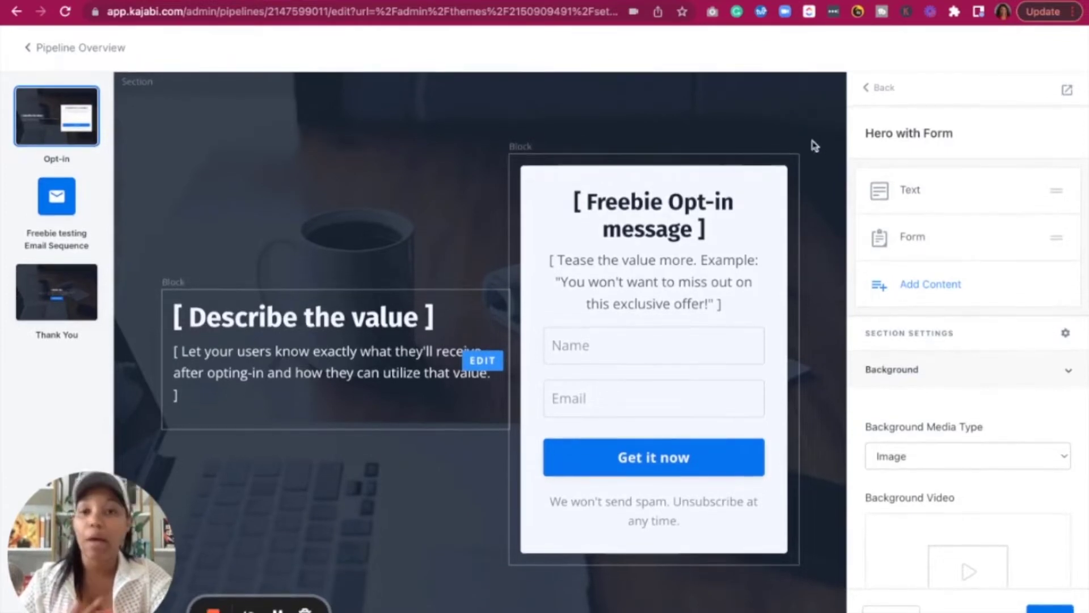
pyautogui.click(889, 92)
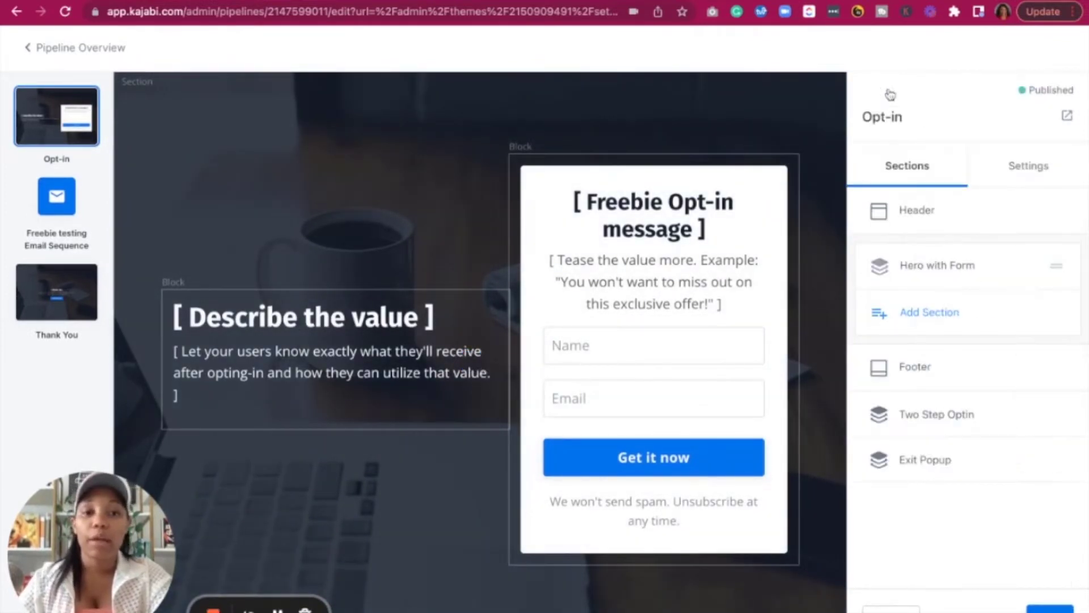
pyautogui.click(34, 57)
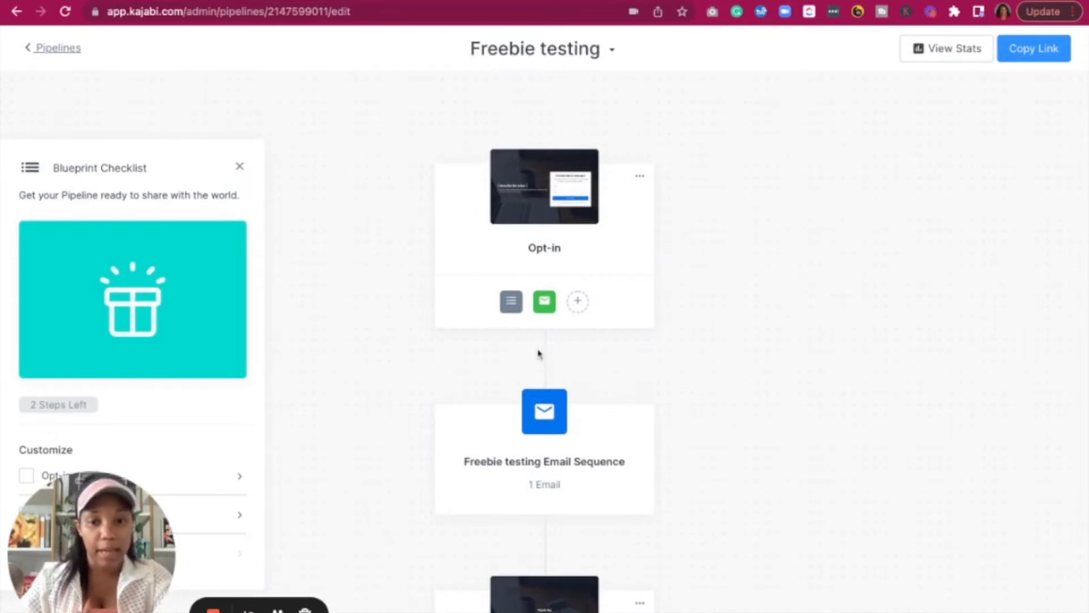
# Explore adding a new Video landing page as a pipeline step, then back out
pyautogui.scroll(-3, 542, 356)
pyautogui.moveTo(537, 426)
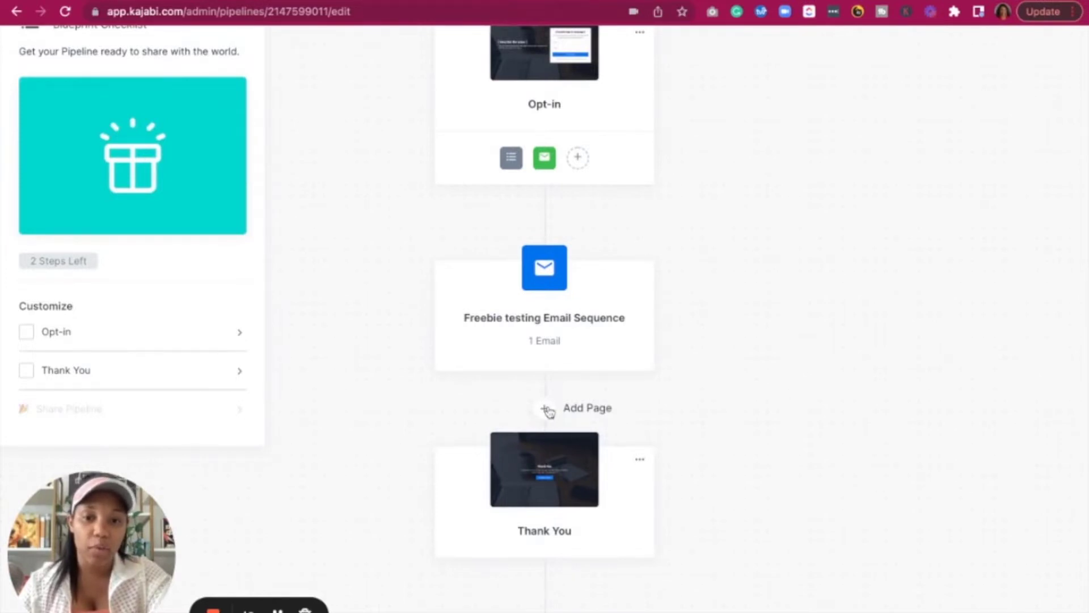
pyautogui.click(546, 412)
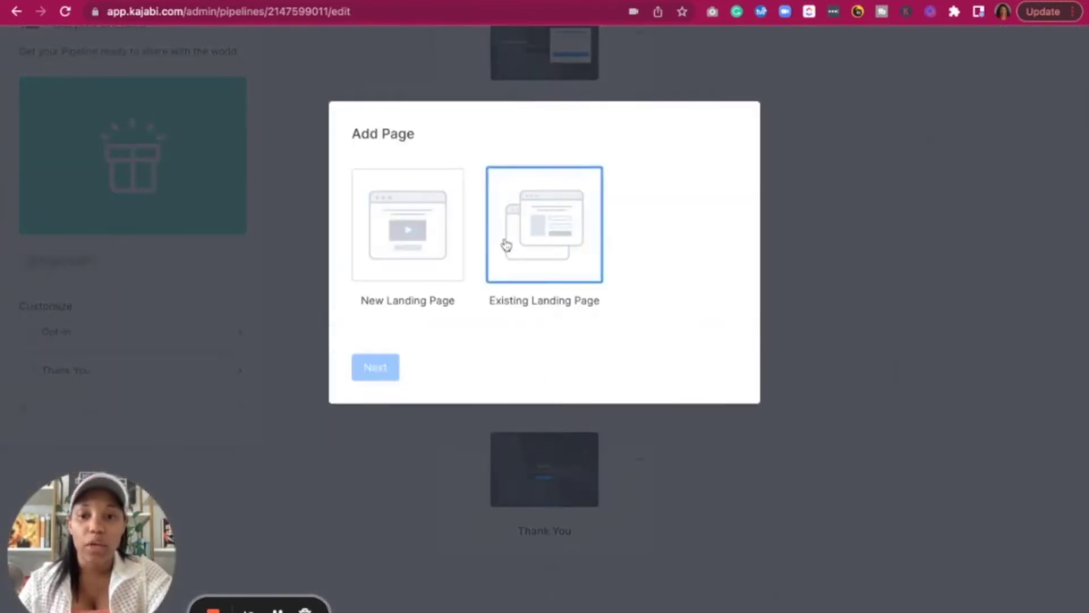
pyautogui.click(438, 258)
pyautogui.click(373, 368)
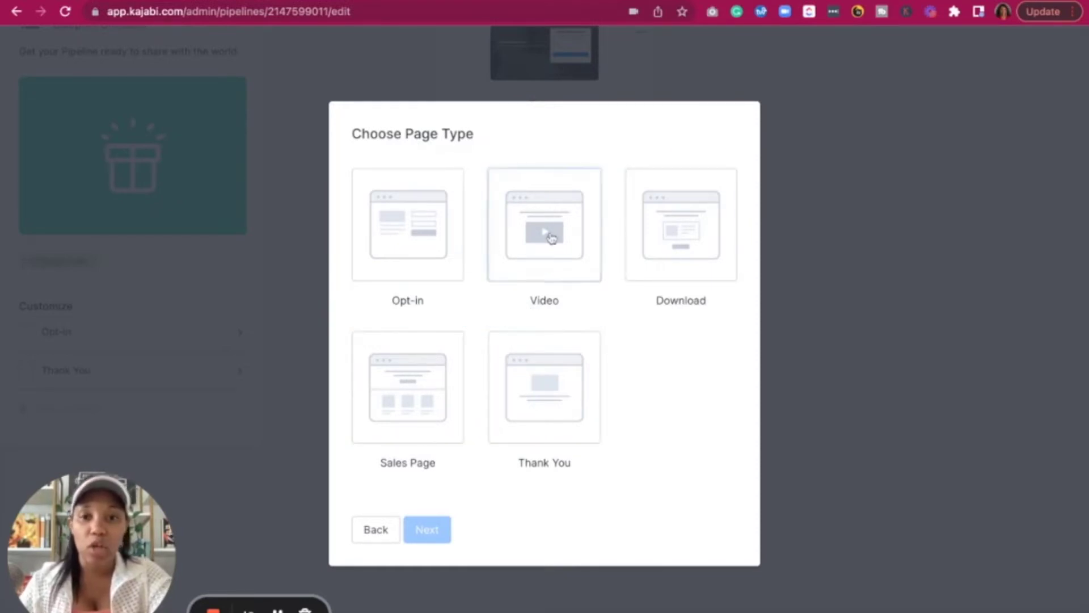
pyautogui.click(556, 223)
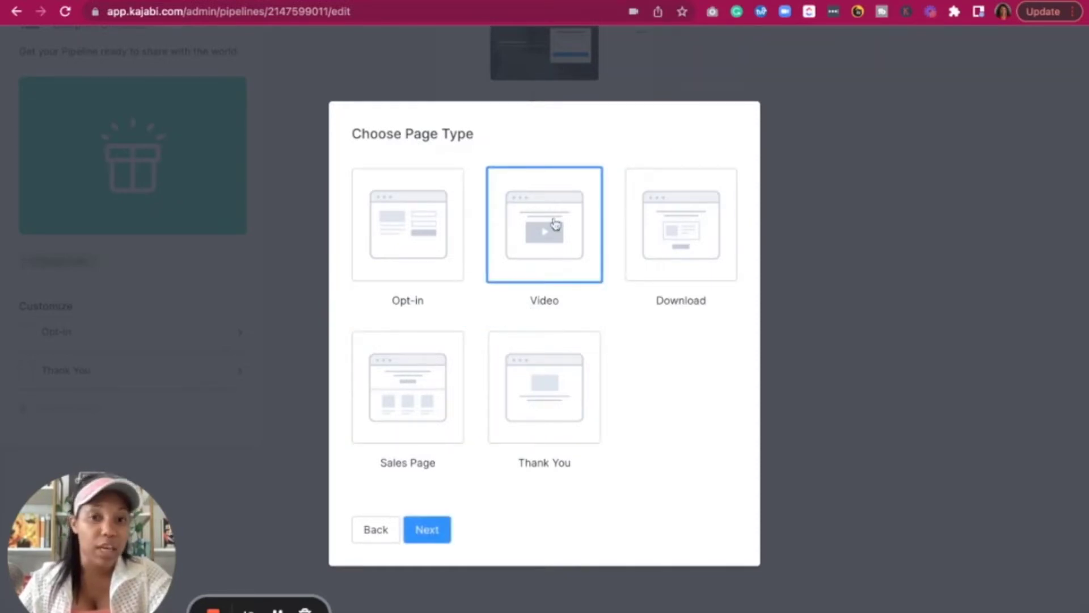
pyautogui.click(429, 546)
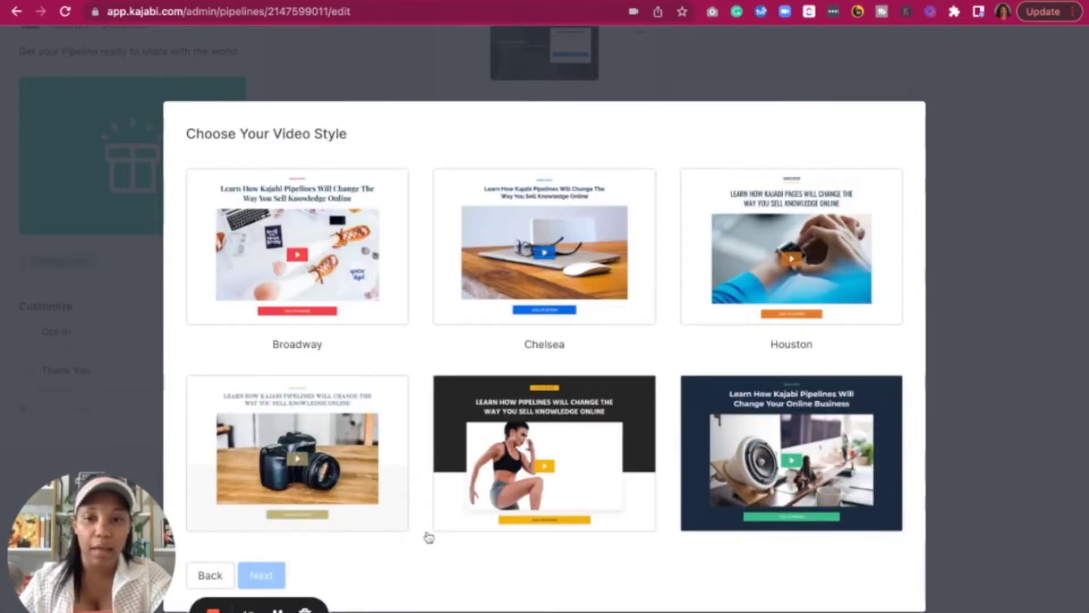
pyautogui.scroll(-4, 396, 370)
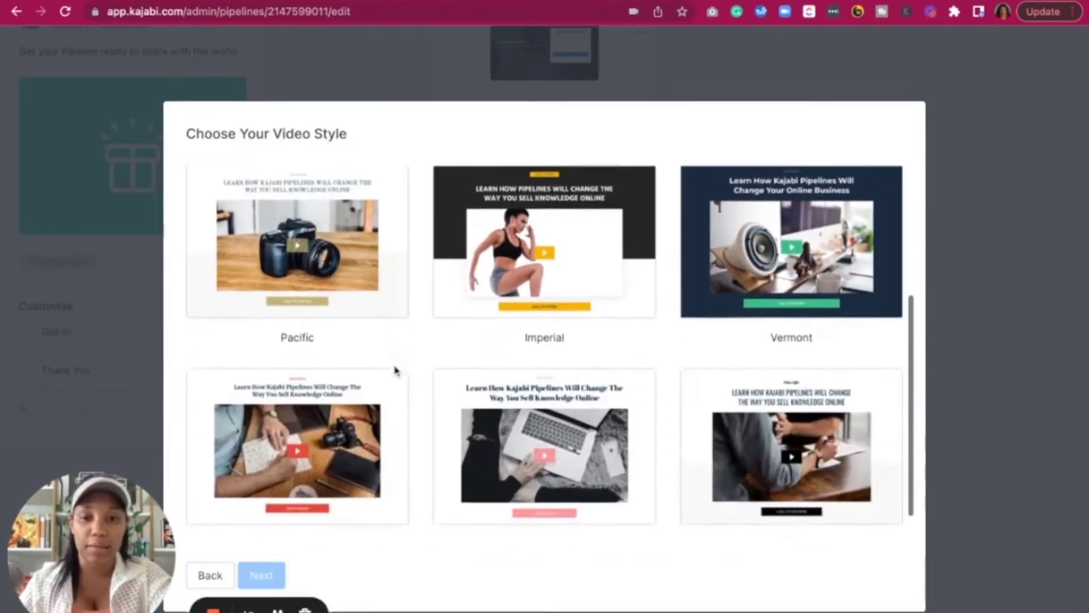
pyautogui.scroll(-2, 397, 371)
pyautogui.scroll(5, 396, 370)
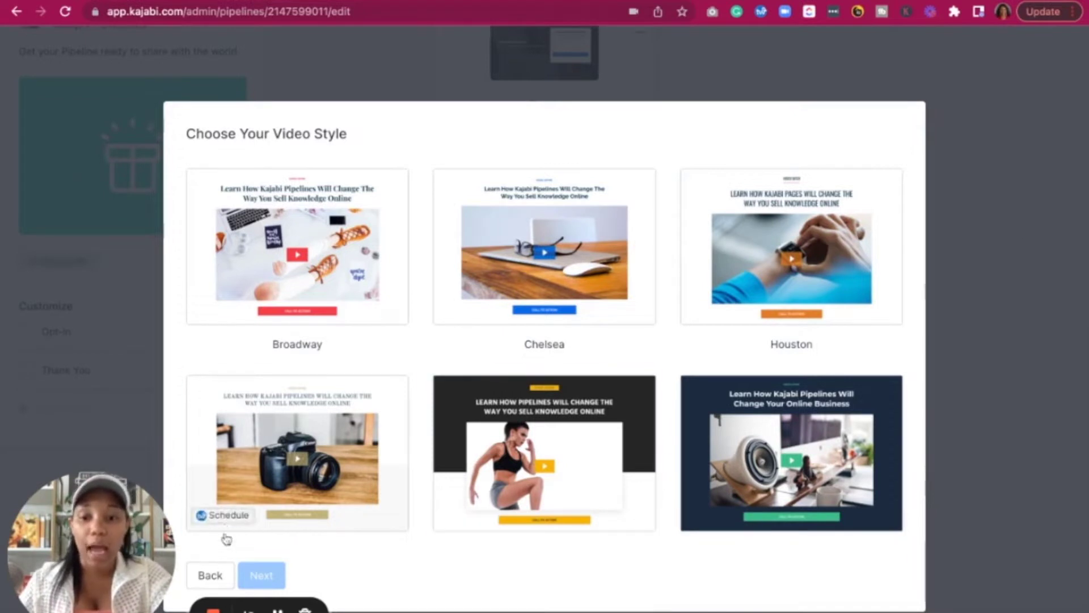
pyautogui.click(222, 576)
pyautogui.click(347, 529)
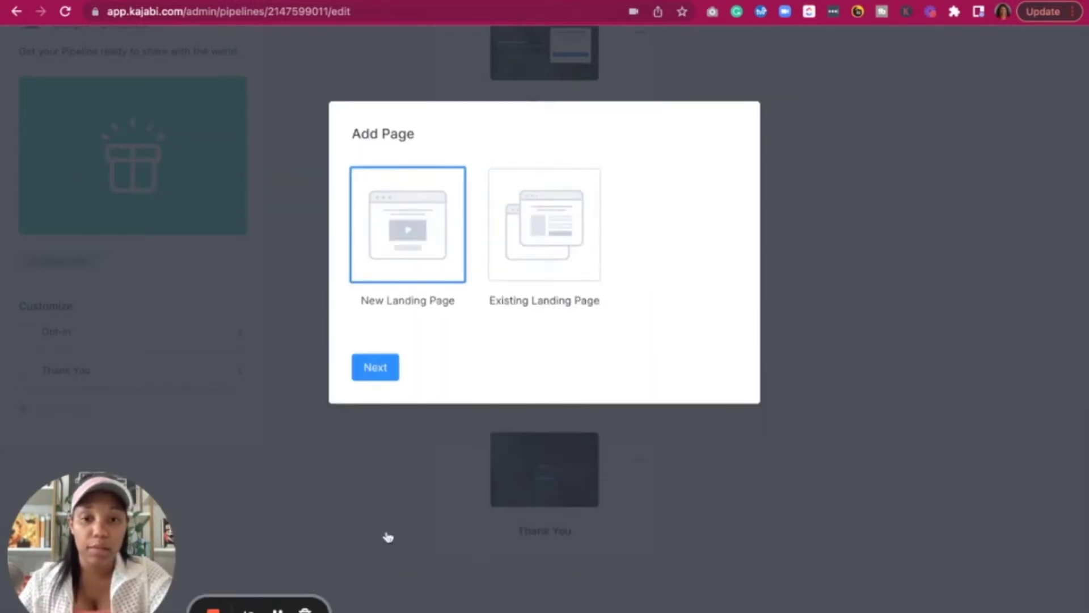
# Add the existing 'Emily - Opt-in Page' as a pipeline step and save
pyautogui.click(525, 235)
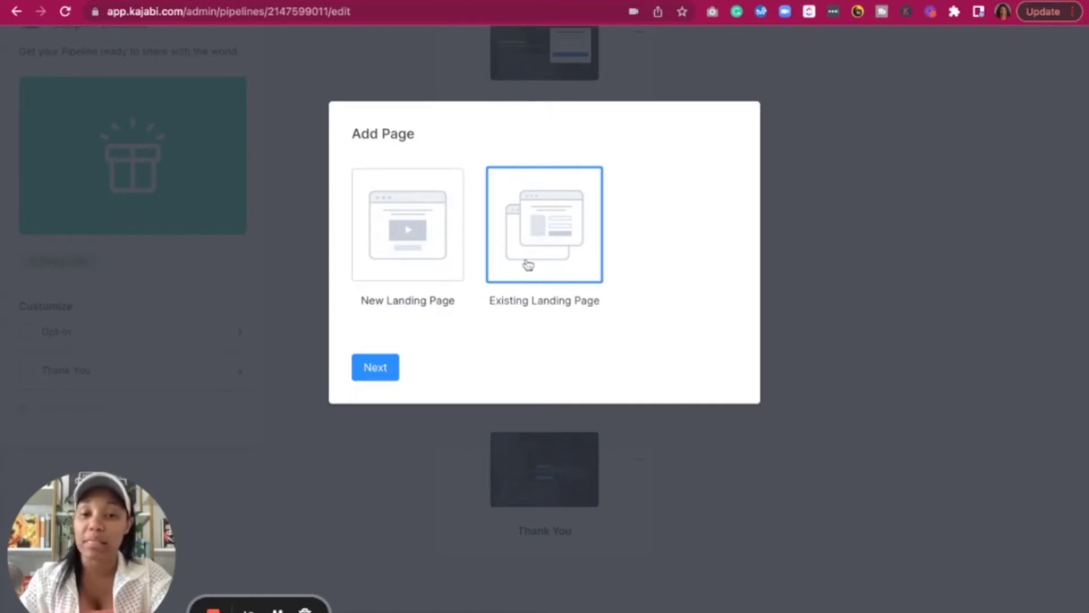
pyautogui.click(373, 367)
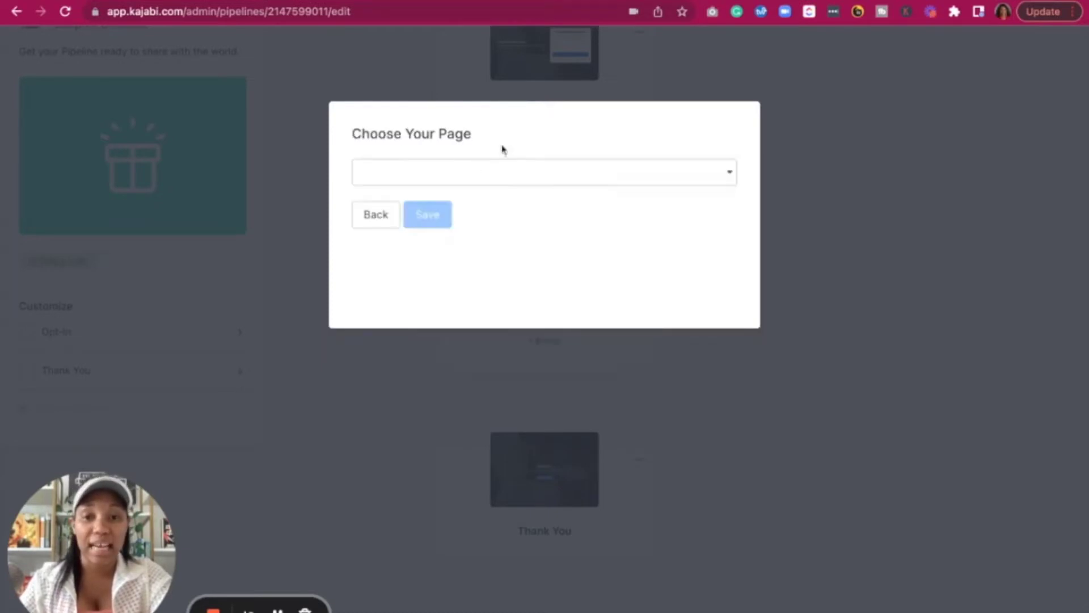
pyautogui.click(496, 173)
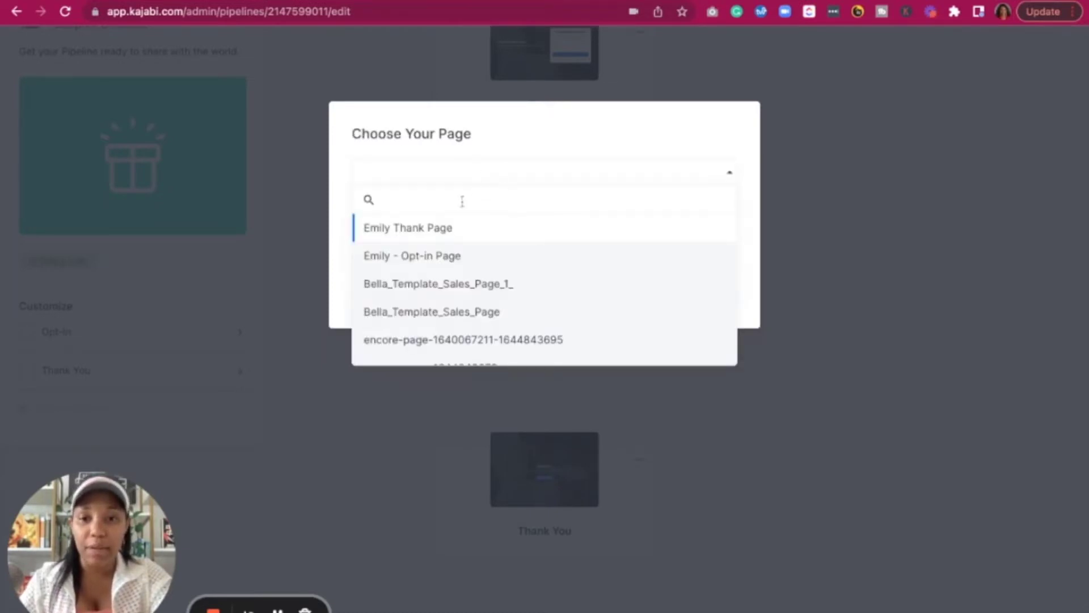
pyautogui.click(426, 261)
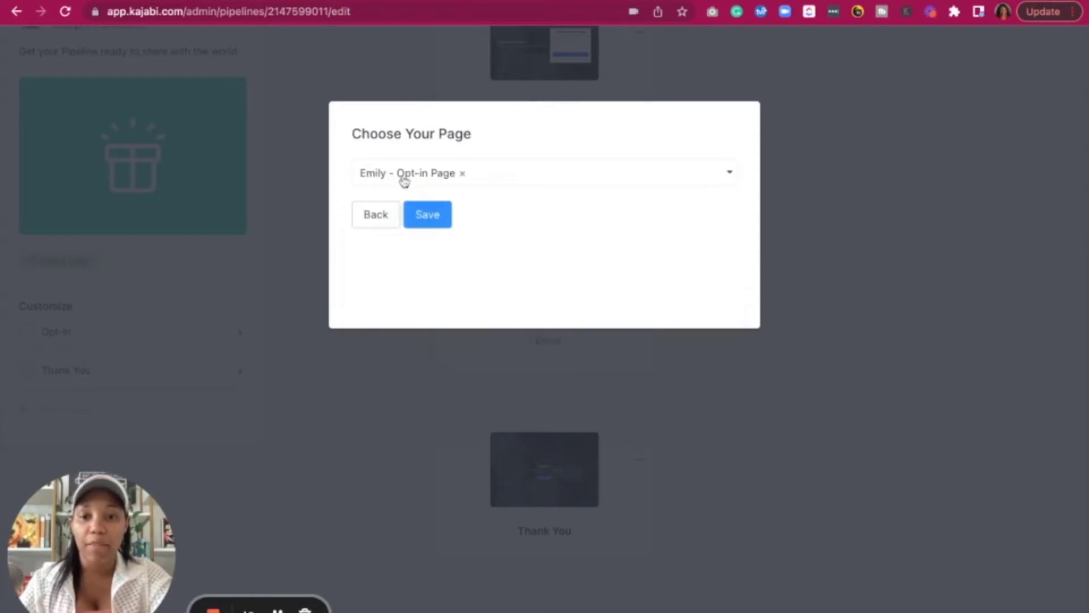
pyautogui.click(427, 218)
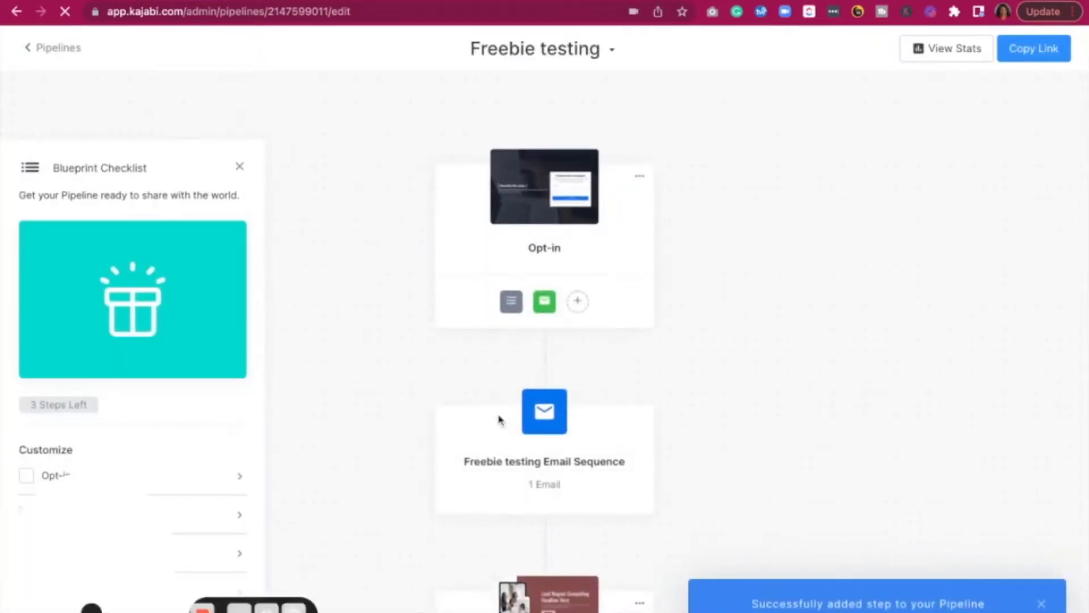
pyautogui.scroll(-5, 498, 419)
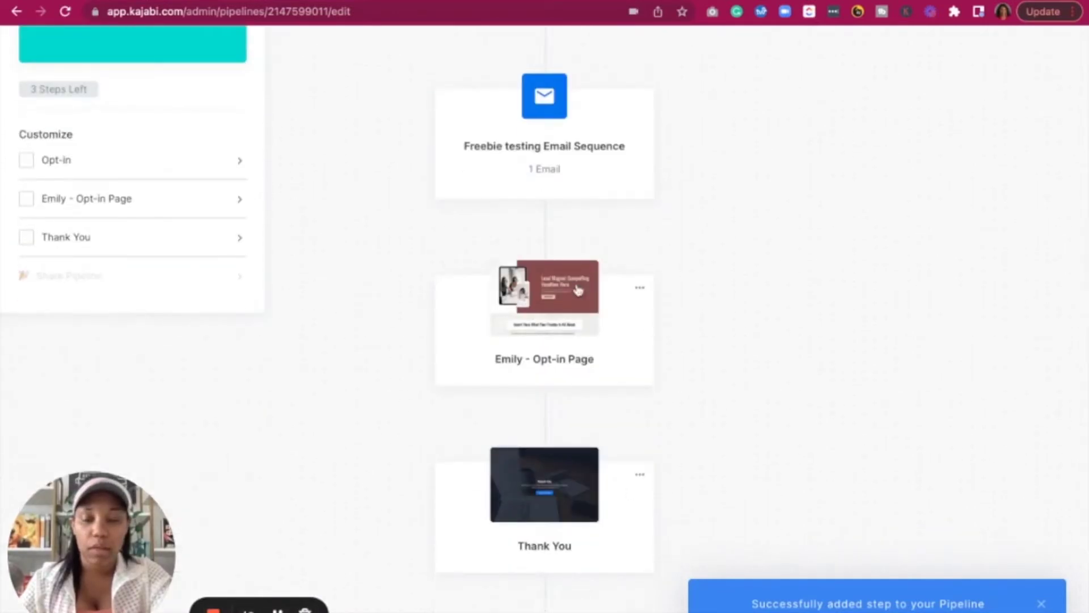
pyautogui.scroll(4, 580, 313)
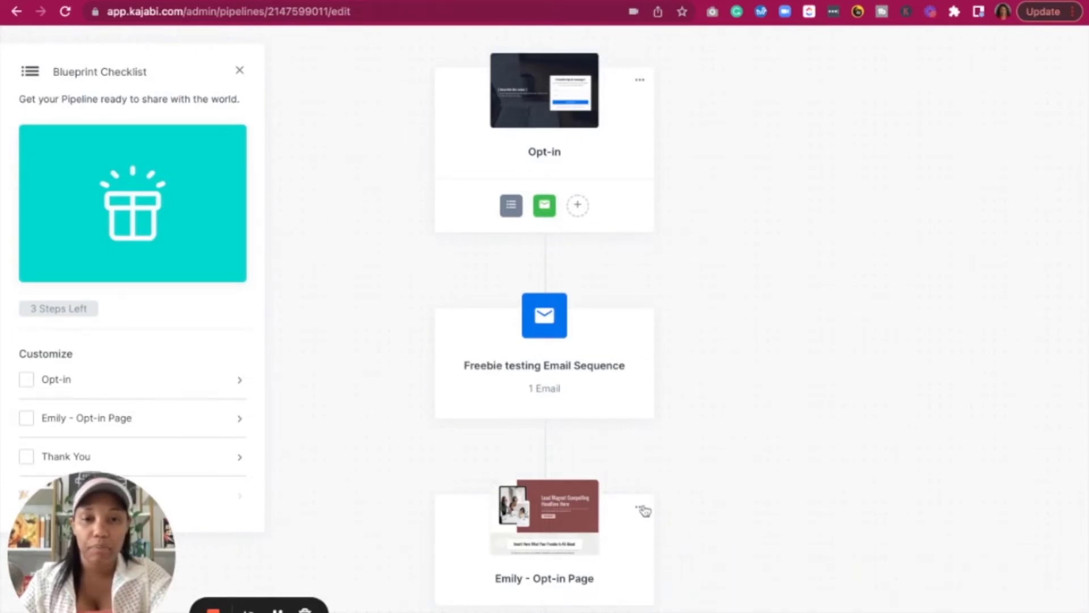
pyautogui.scroll(-2, 593, 440)
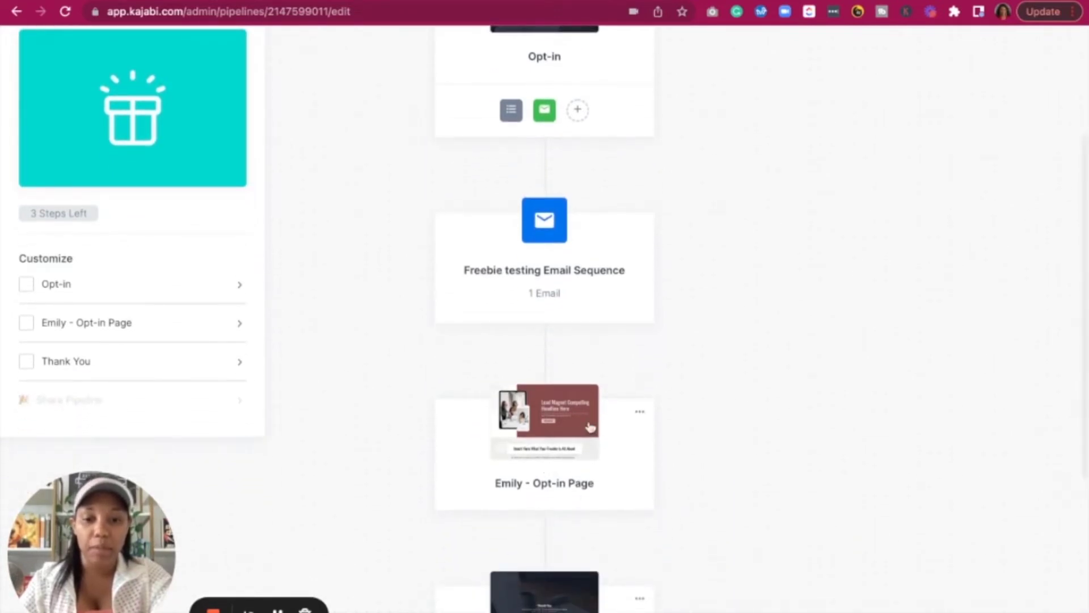
pyautogui.scroll(-5, 579, 431)
pyautogui.scroll(1, 579, 431)
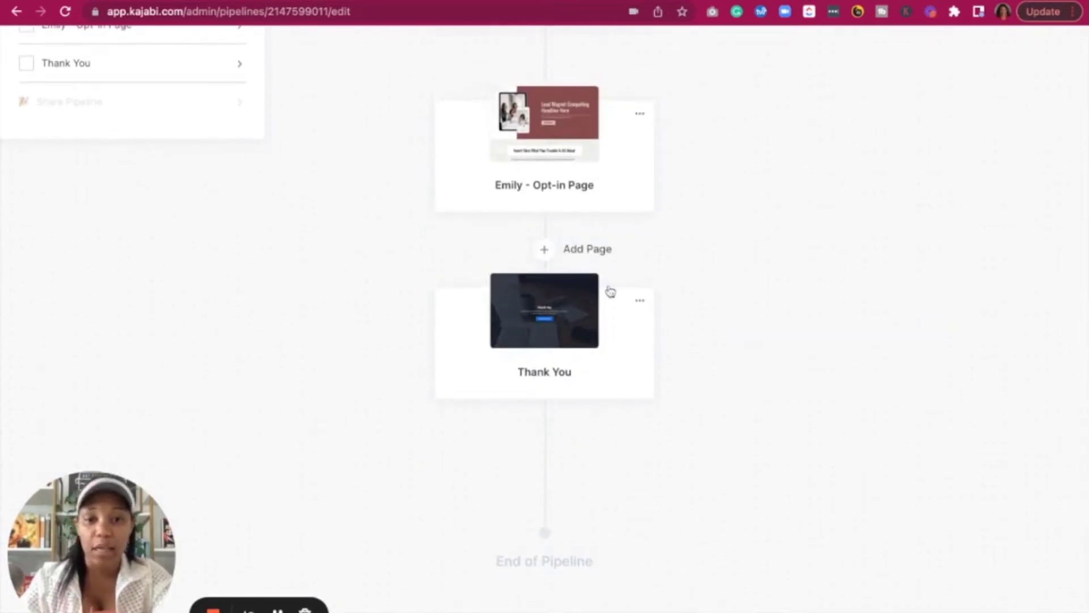
# Insert the existing 'Emily Thank Page' after Emily - Opt-in Page and save
pyautogui.click(548, 251)
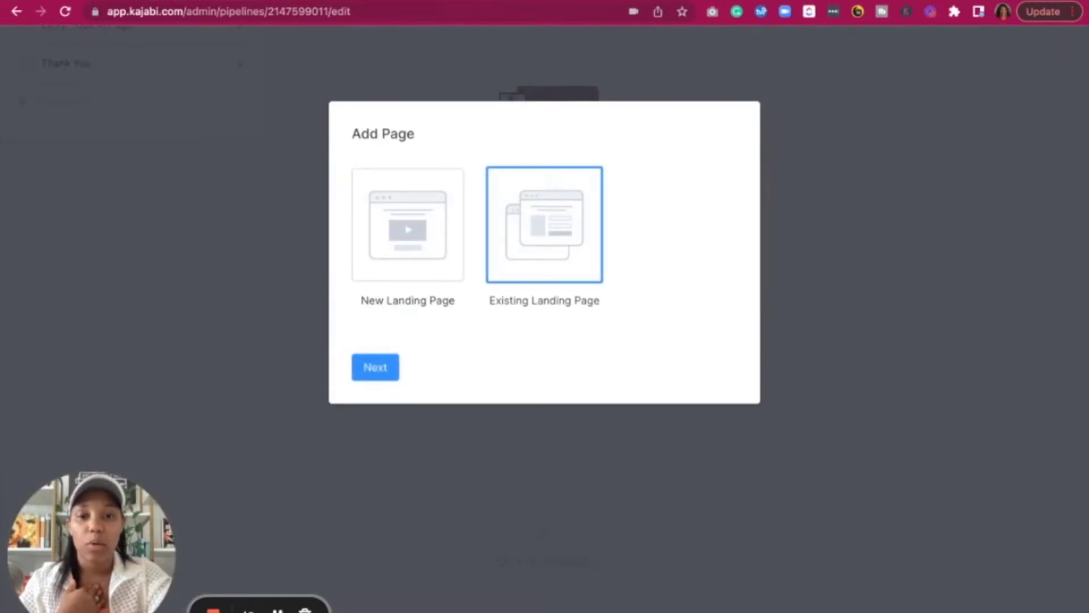
pyautogui.click(372, 368)
pyautogui.click(461, 180)
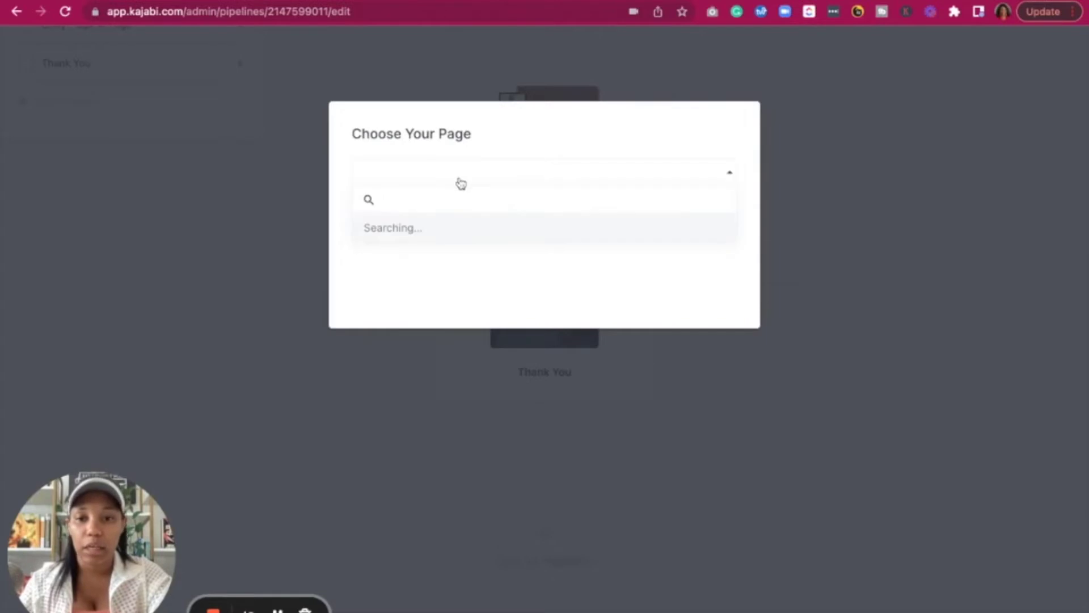
pyautogui.click(440, 227)
pyautogui.click(429, 219)
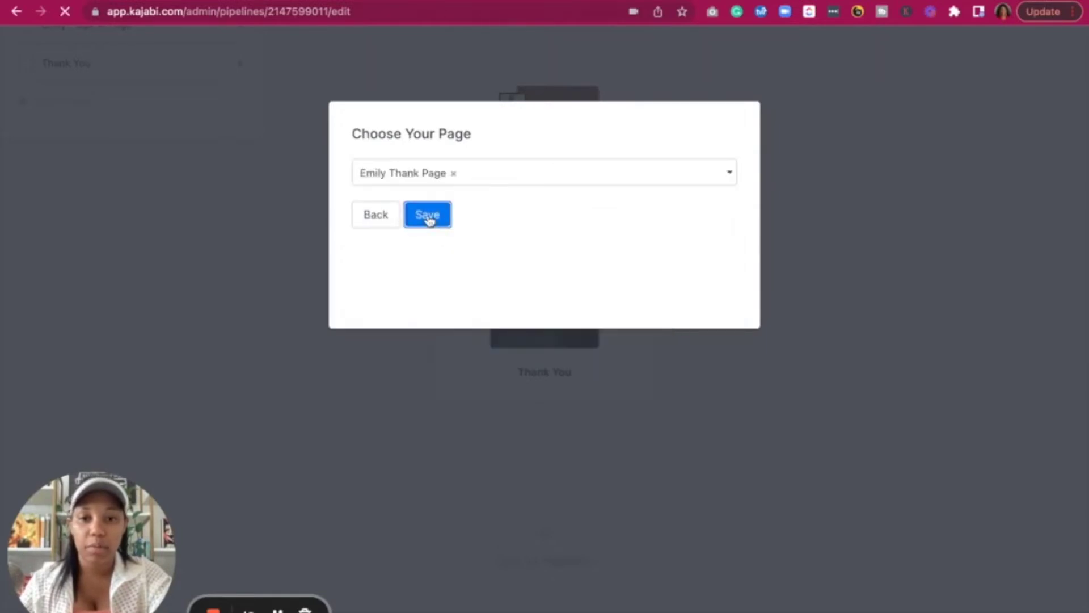
pyautogui.scroll(-10, 573, 349)
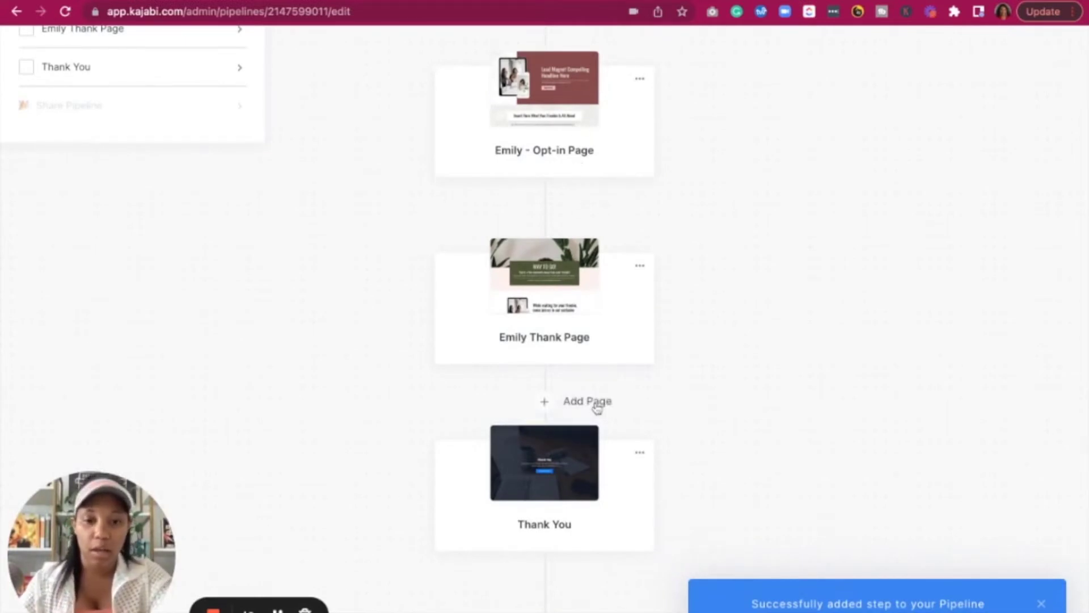
# Remove the default Thank You step from the pipeline
pyautogui.click(640, 458)
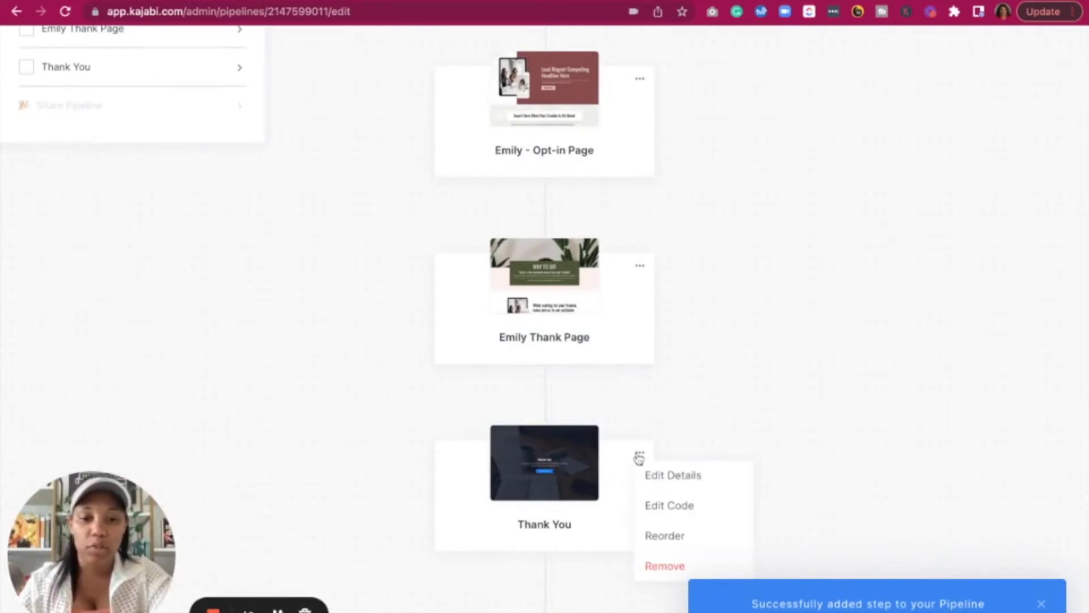
pyautogui.scroll(-1, 637, 455)
pyautogui.click(670, 536)
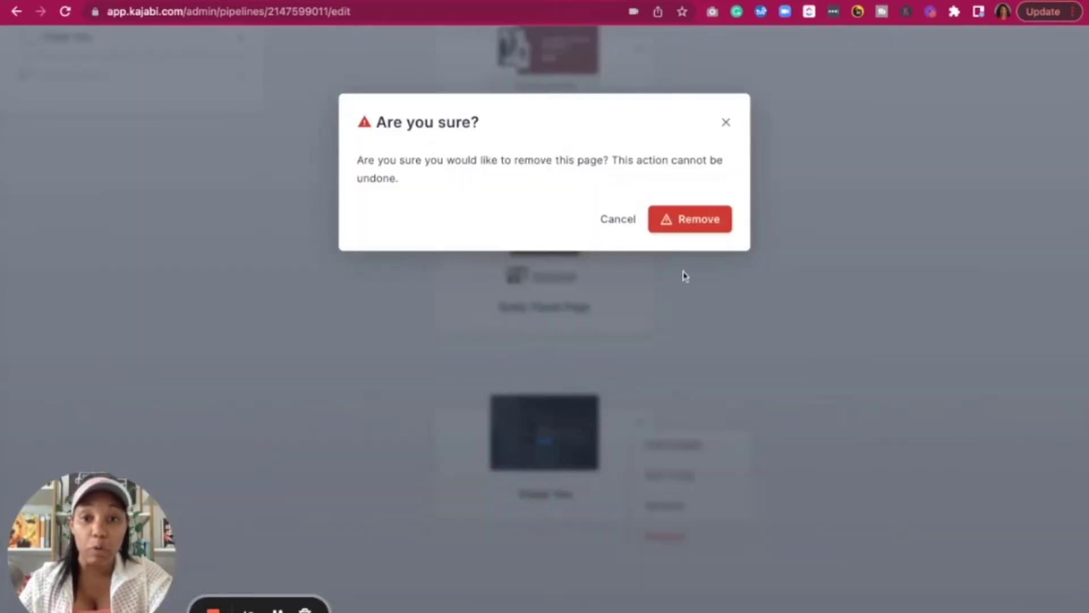
pyautogui.click(683, 219)
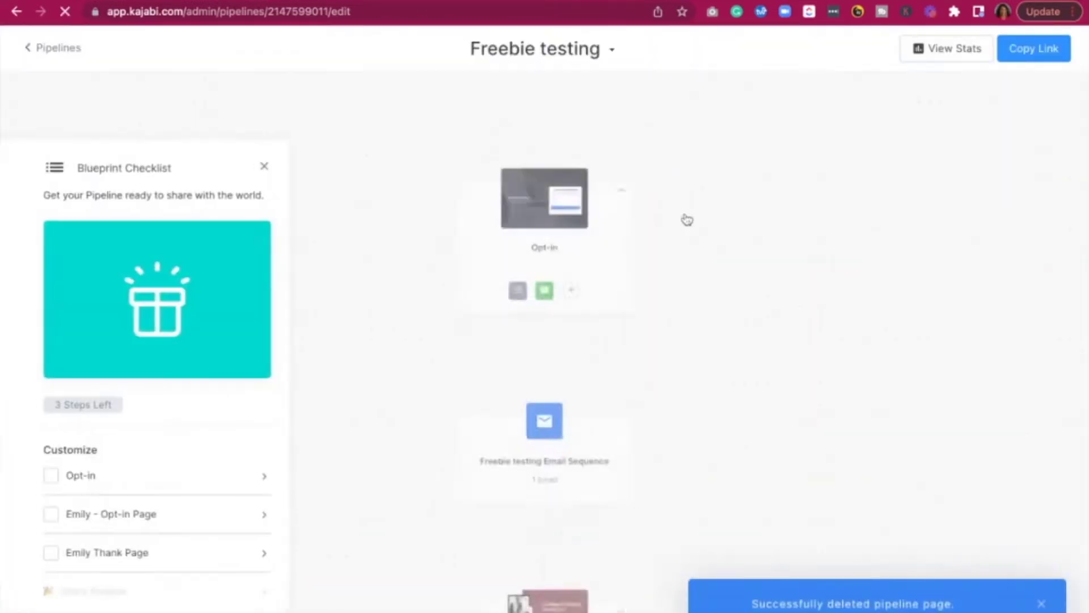
pyautogui.scroll(-1, 530, 476)
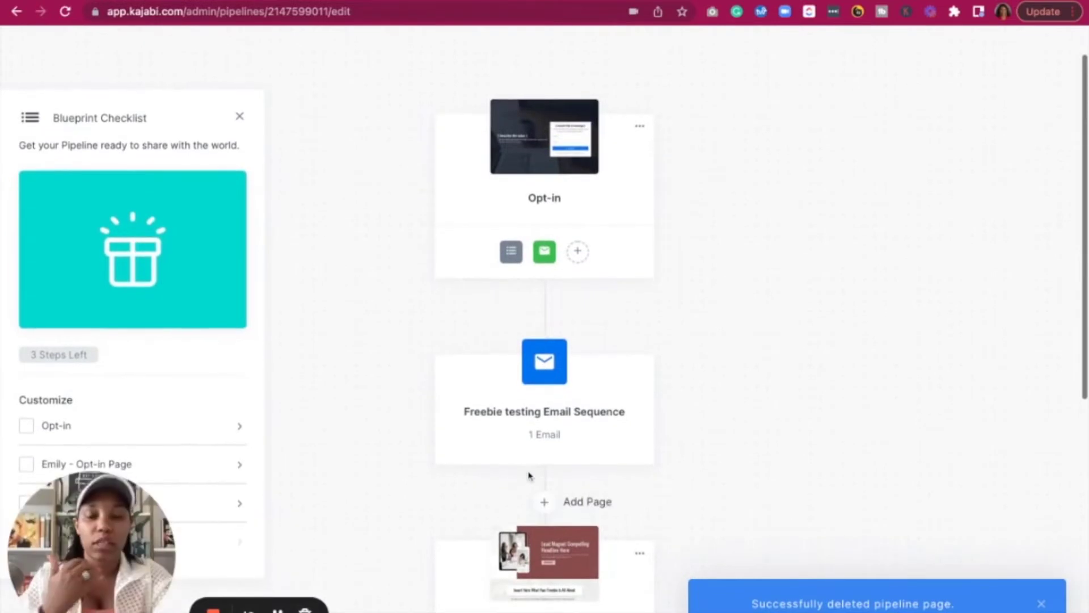
pyautogui.scroll(-5, 570, 499)
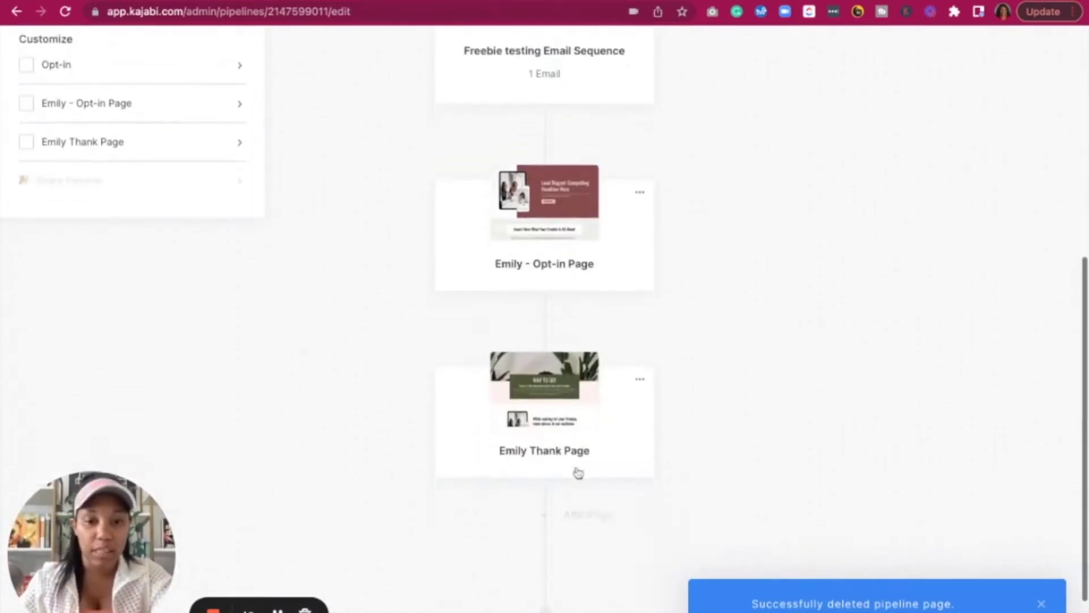
pyautogui.scroll(-1, 577, 472)
pyautogui.scroll(6, 577, 471)
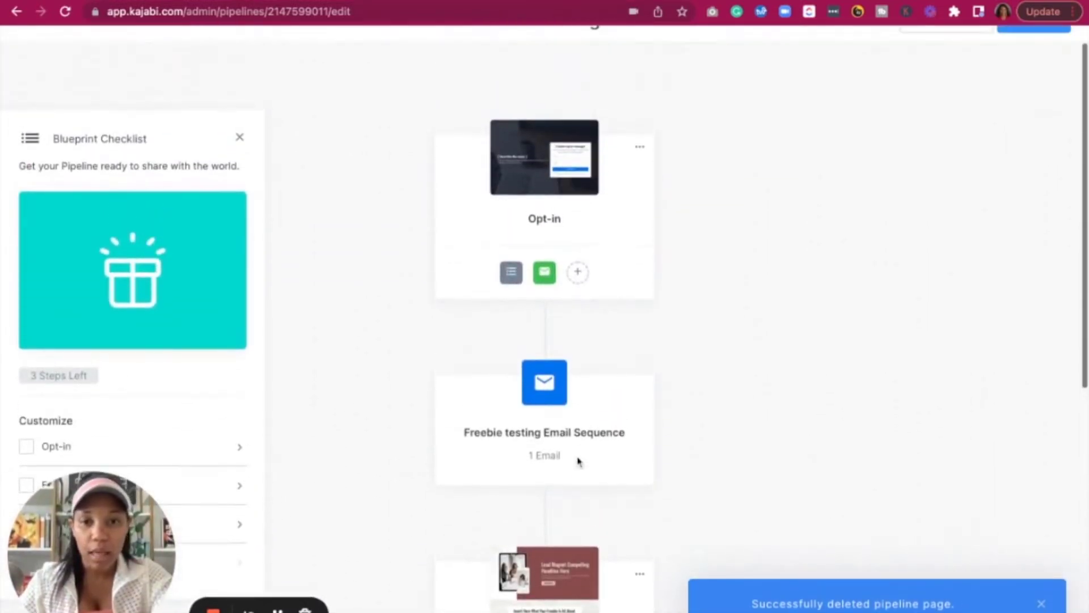
# Remove the default Opt-in step and open Emily - Opt-in Page for editing
pyautogui.click(641, 149)
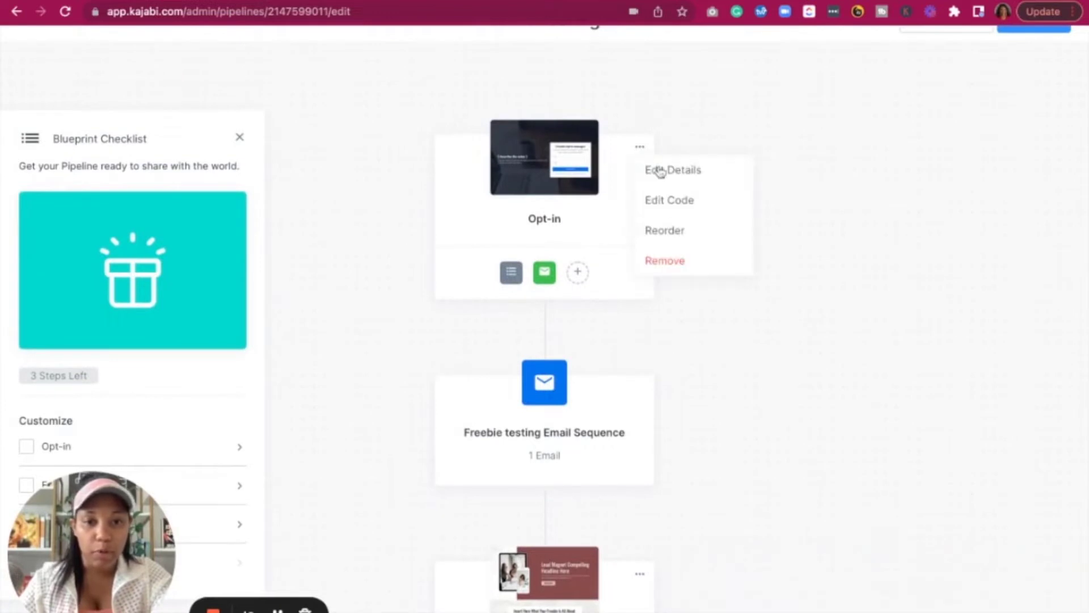
pyautogui.click(665, 261)
pyautogui.click(674, 222)
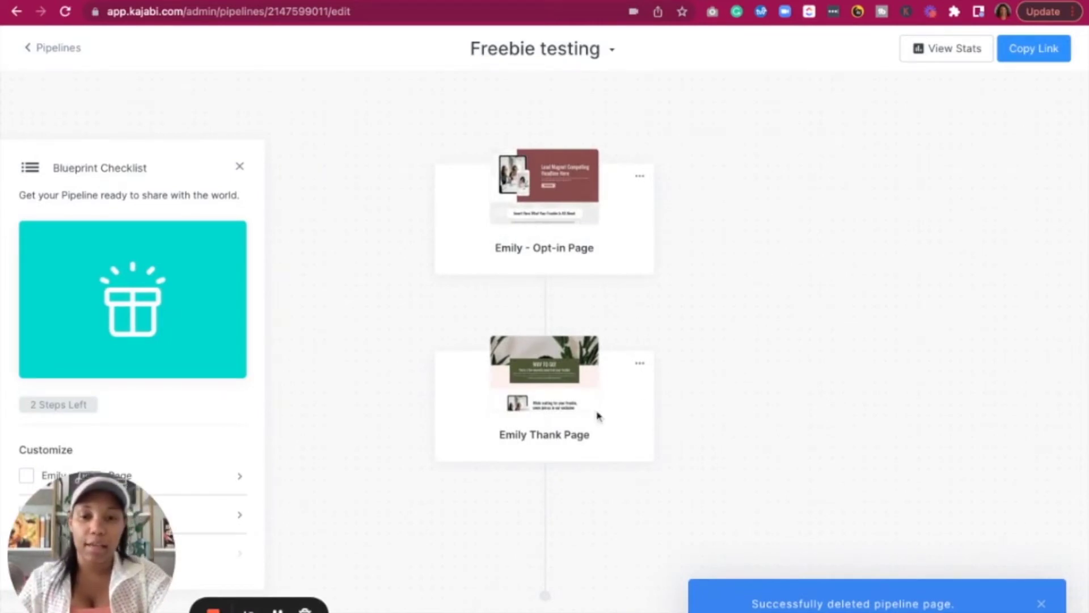
pyautogui.moveTo(540, 311)
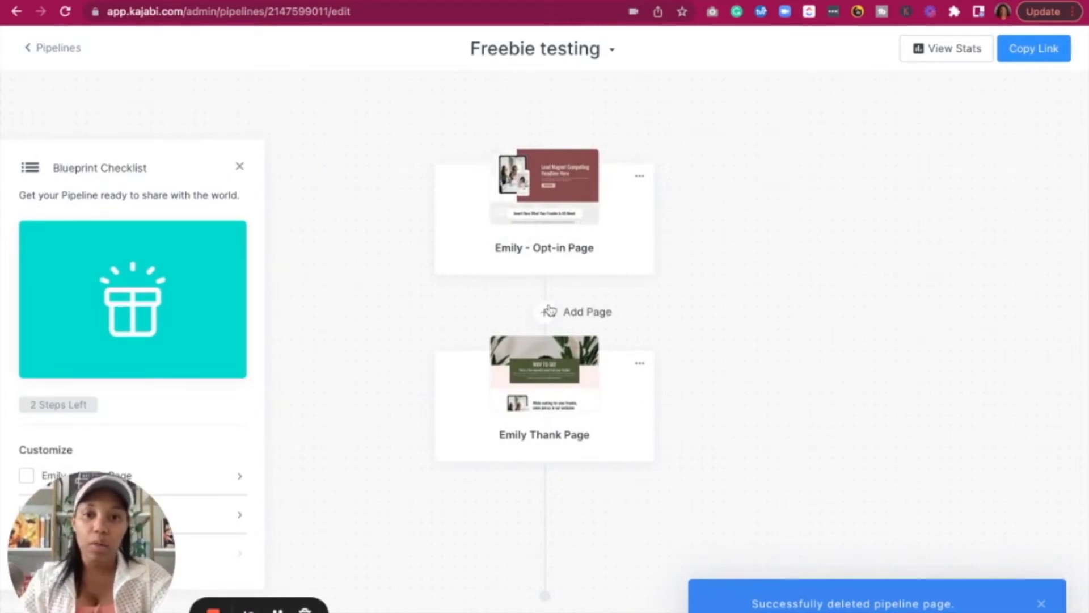
pyautogui.click(572, 195)
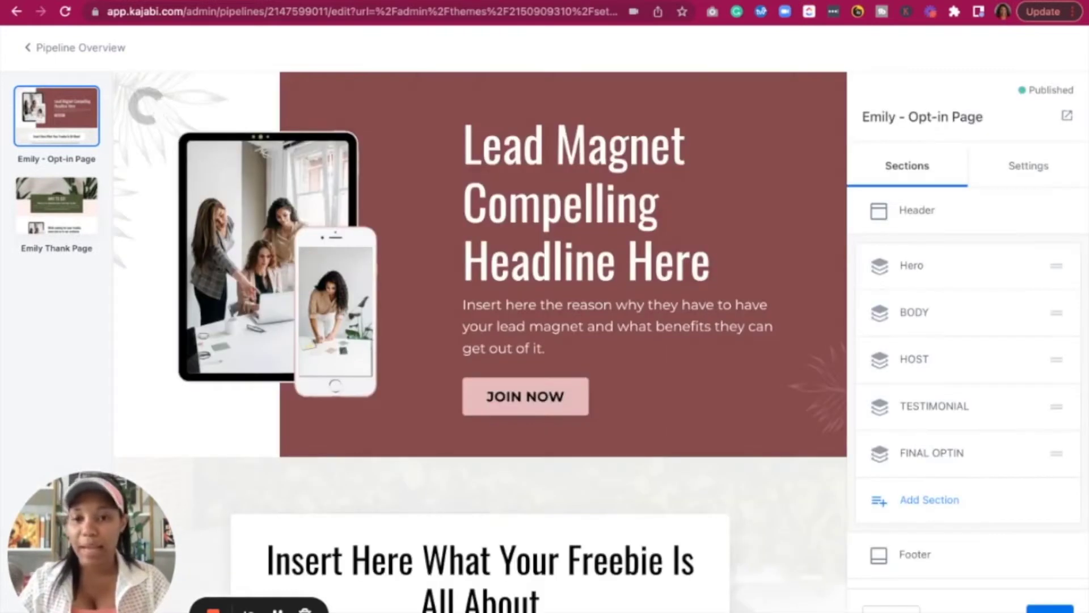
pyautogui.scroll(-15, 569, 263)
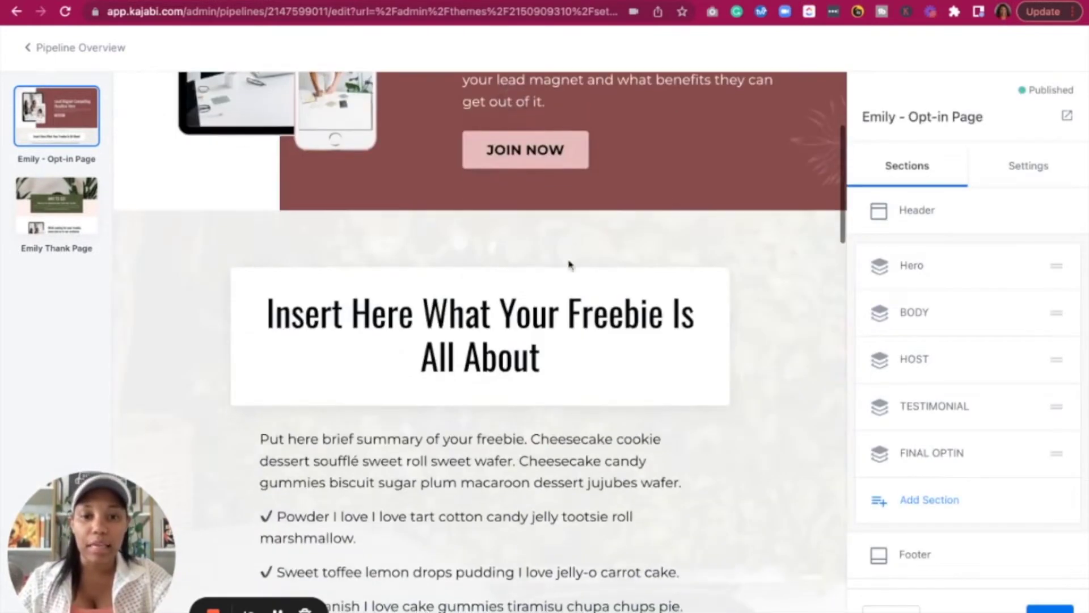
pyautogui.scroll(-12, 584, 321)
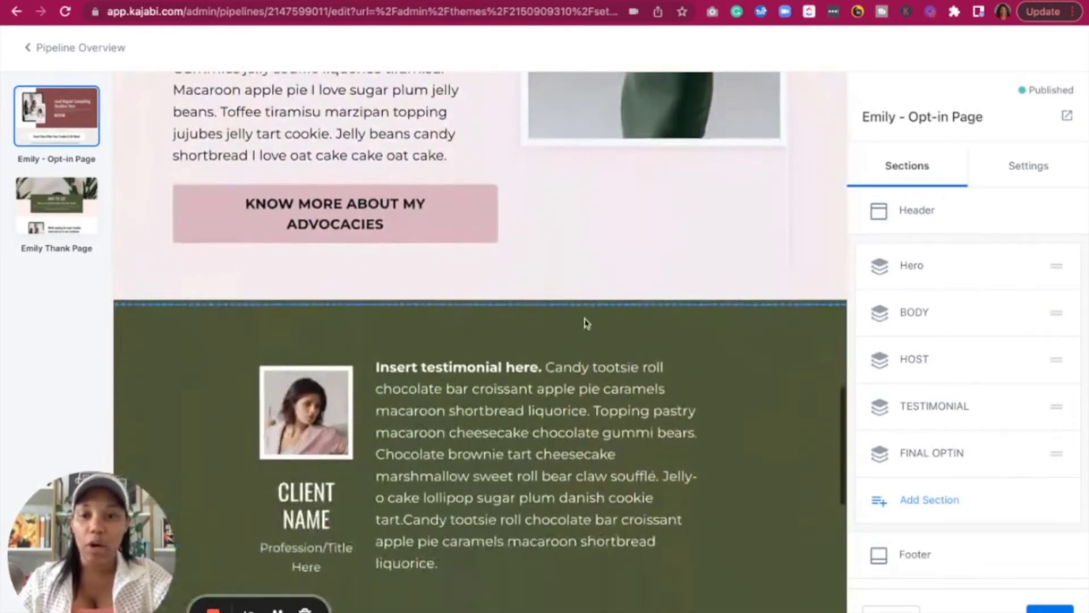
pyautogui.scroll(20, 596, 270)
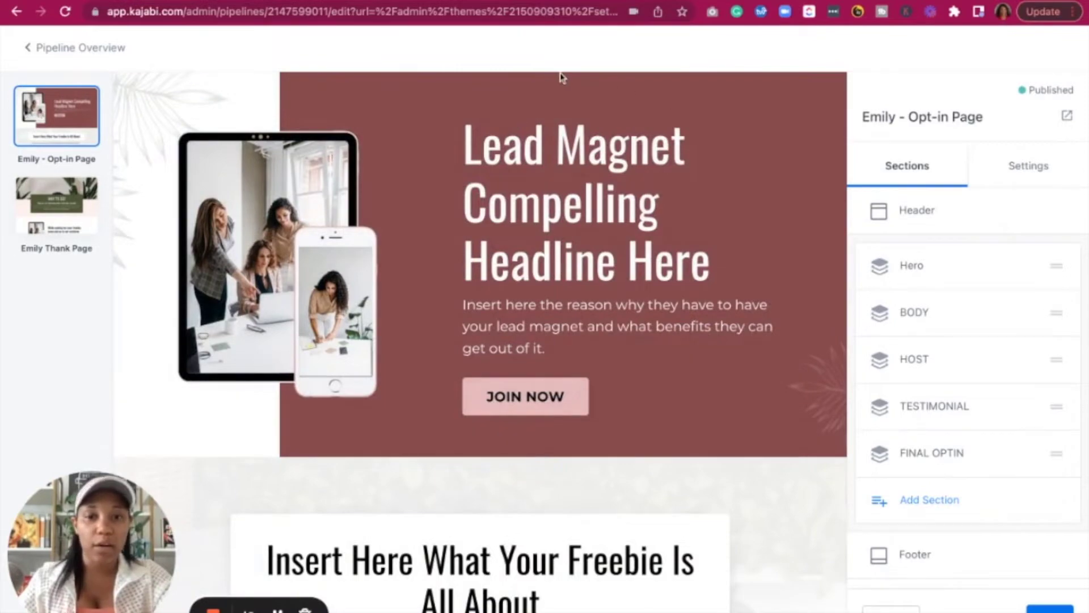
pyautogui.scroll(-10, 485, 310)
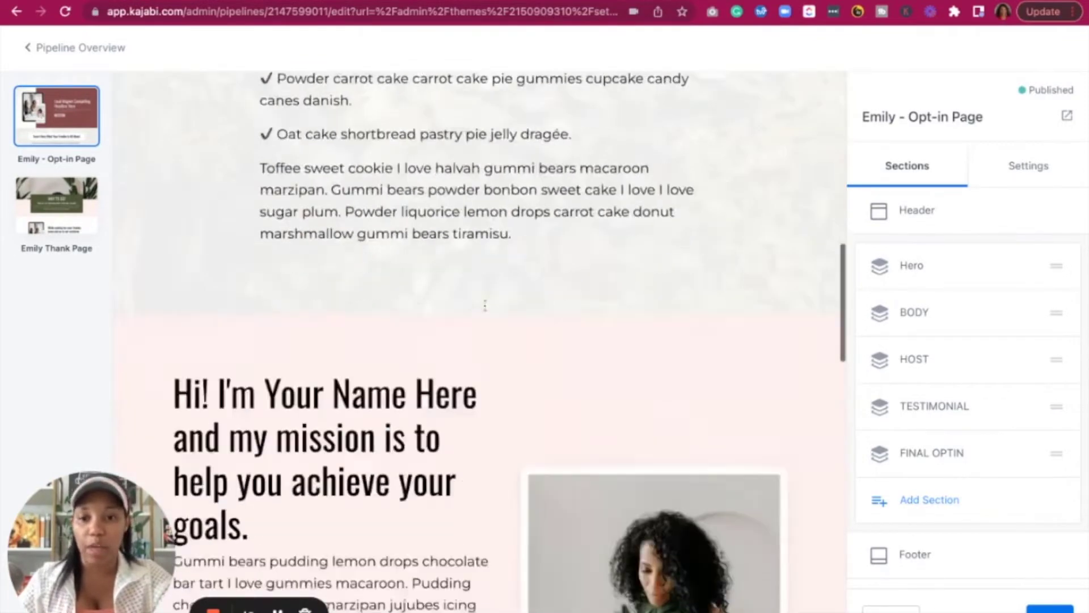
pyautogui.scroll(-20, 485, 305)
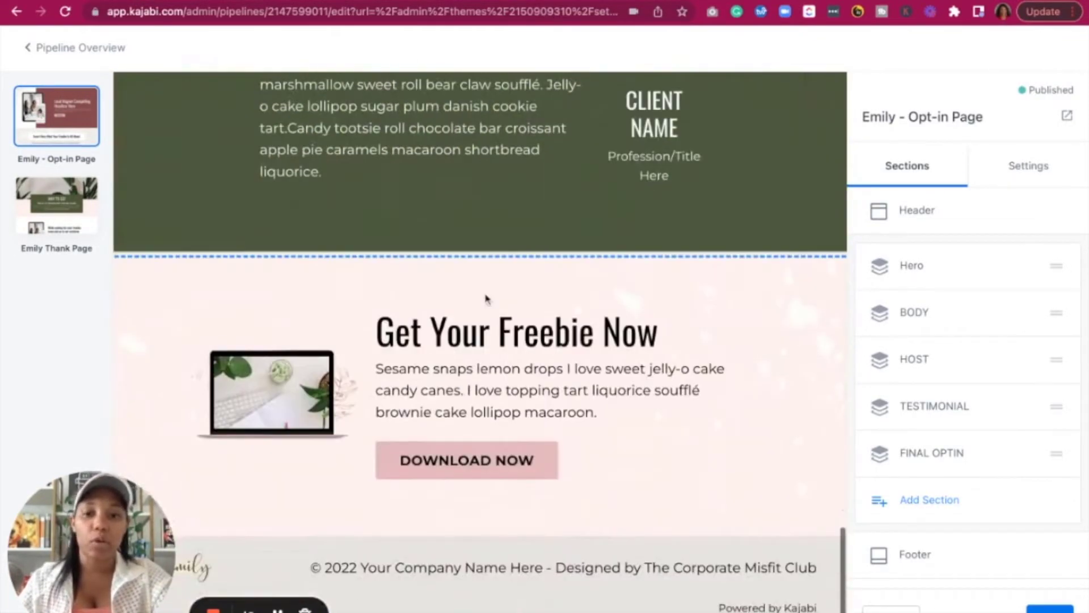
pyautogui.scroll(20, 485, 300)
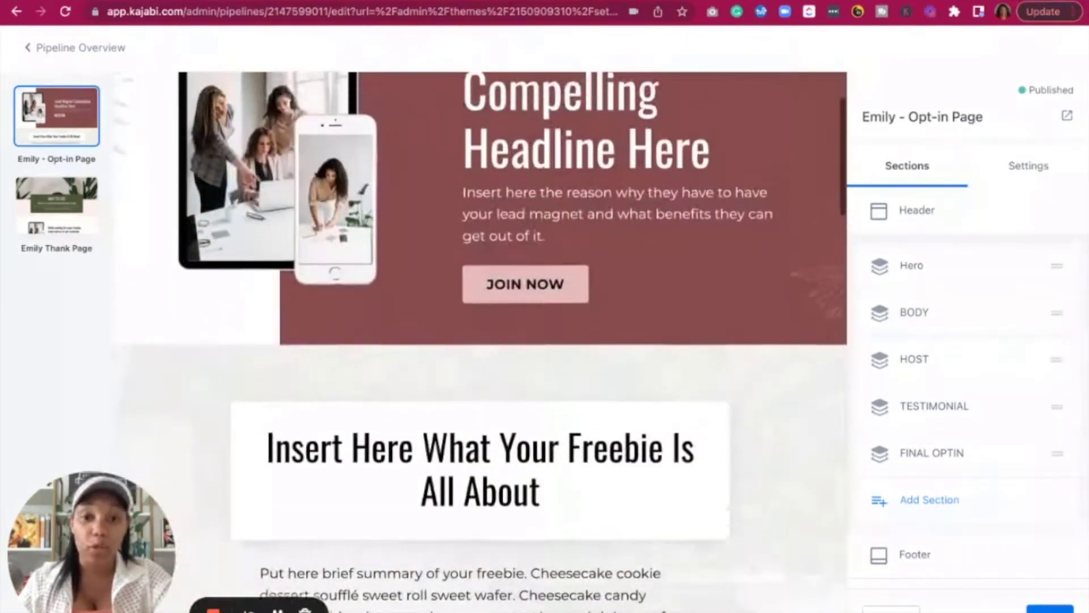
pyautogui.scroll(1, 486, 311)
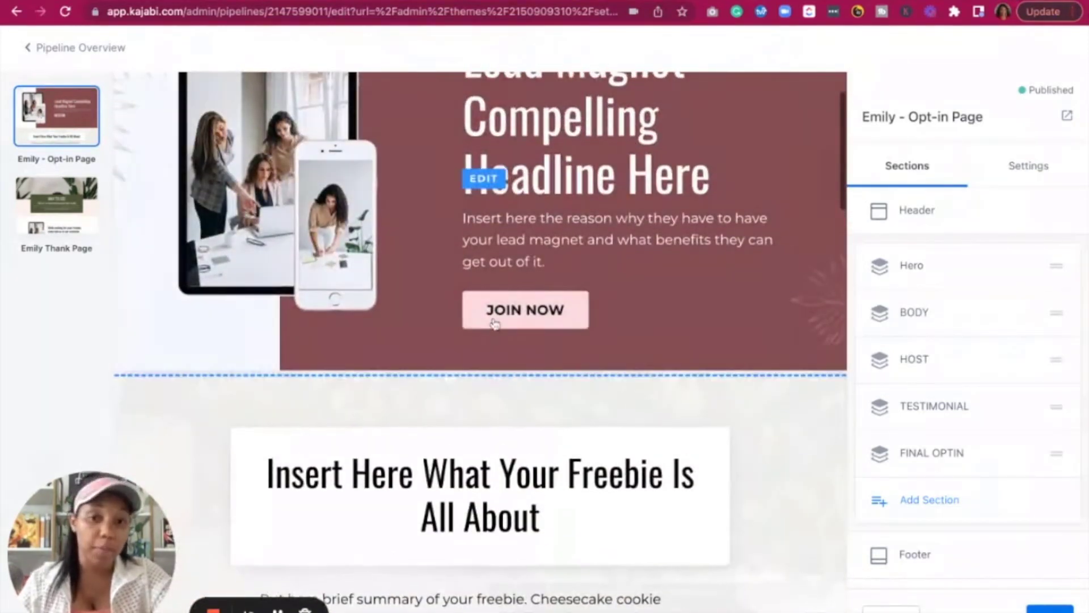
pyautogui.click(562, 316)
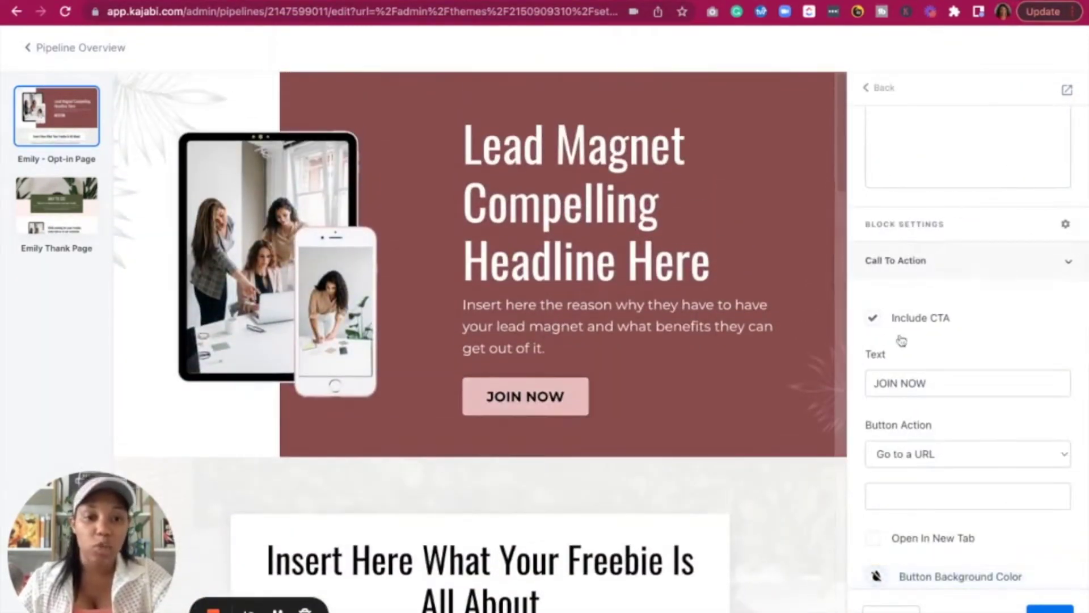
pyautogui.click(883, 88)
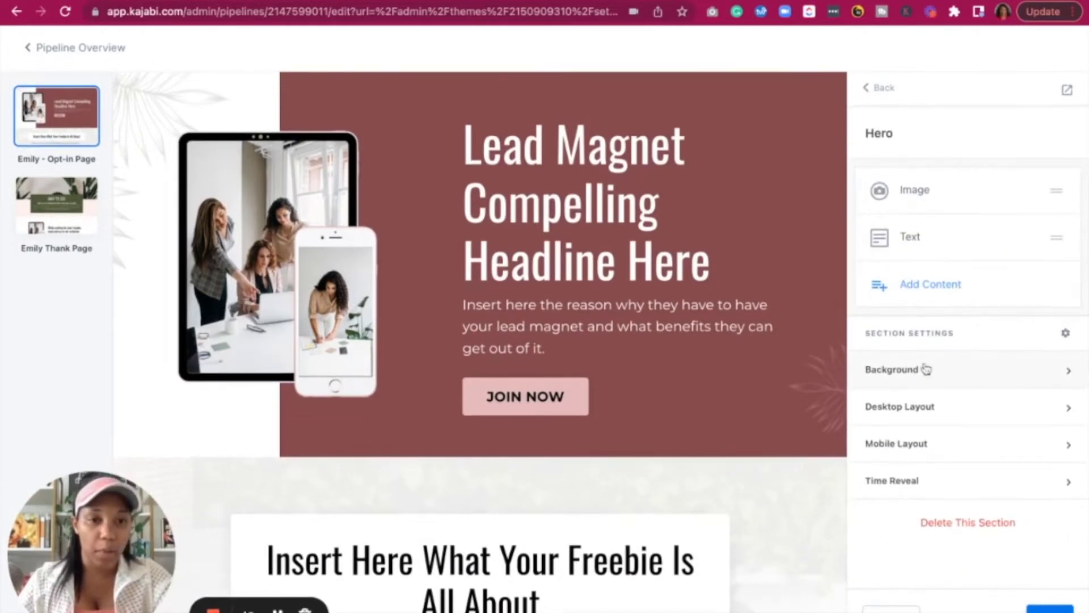
pyautogui.click(888, 89)
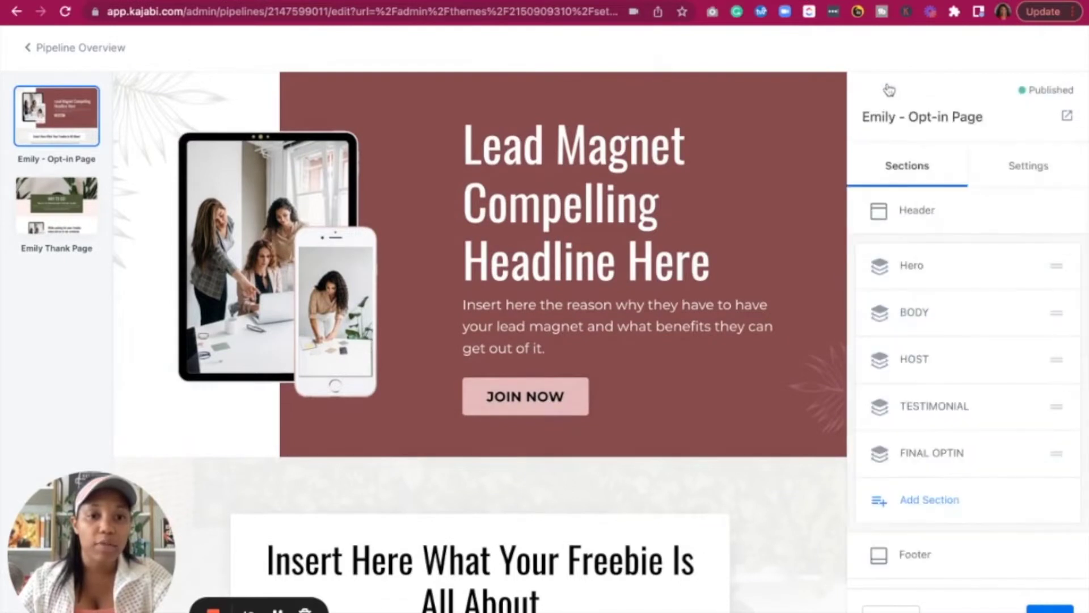
pyautogui.scroll(-3, 931, 431)
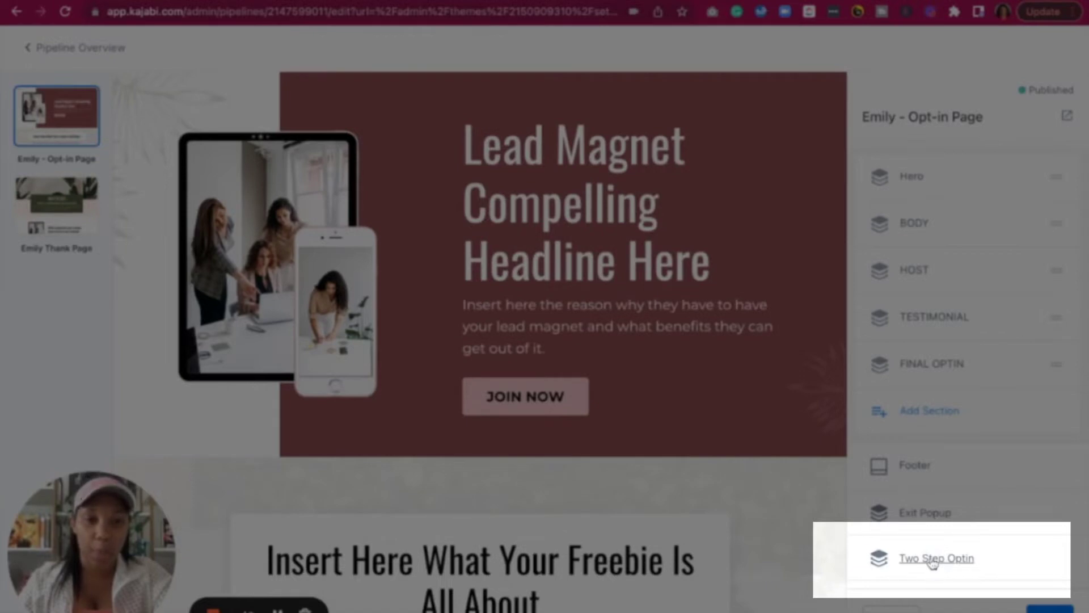
pyautogui.scroll(3, 980, 276)
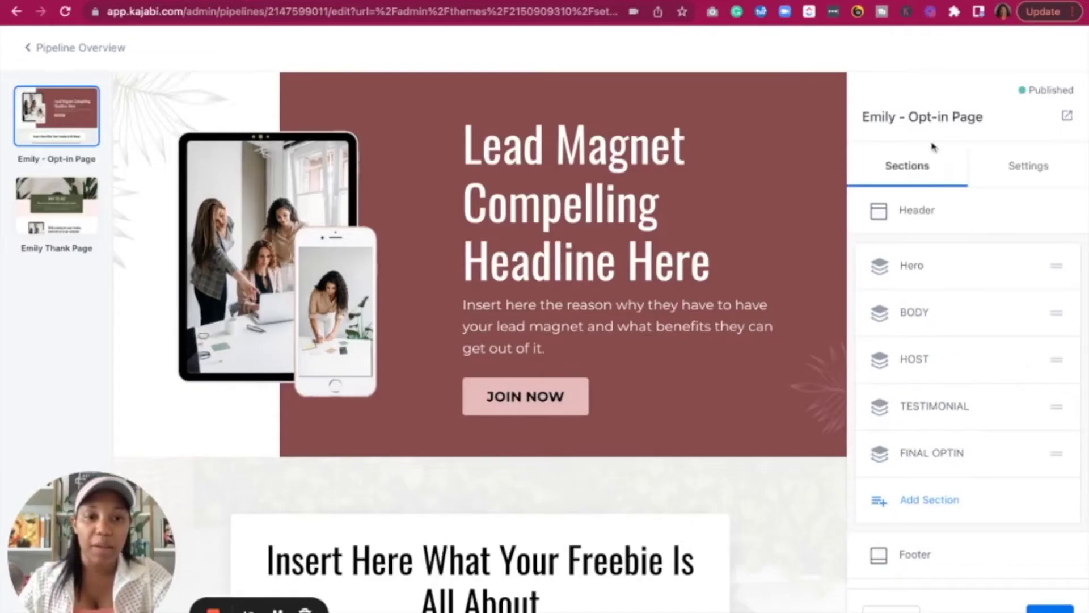
pyautogui.scroll(-3, 919, 320)
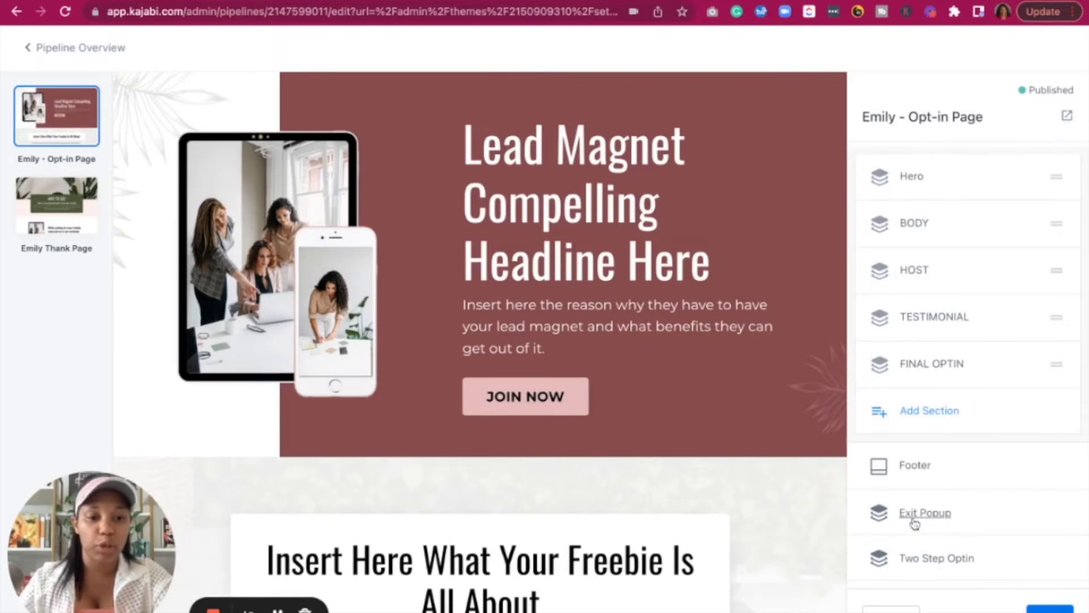
# Enable Two Step Popup editing and set its form's thank-you to 'Go to the next Pipeline Step'
pyautogui.click(925, 565)
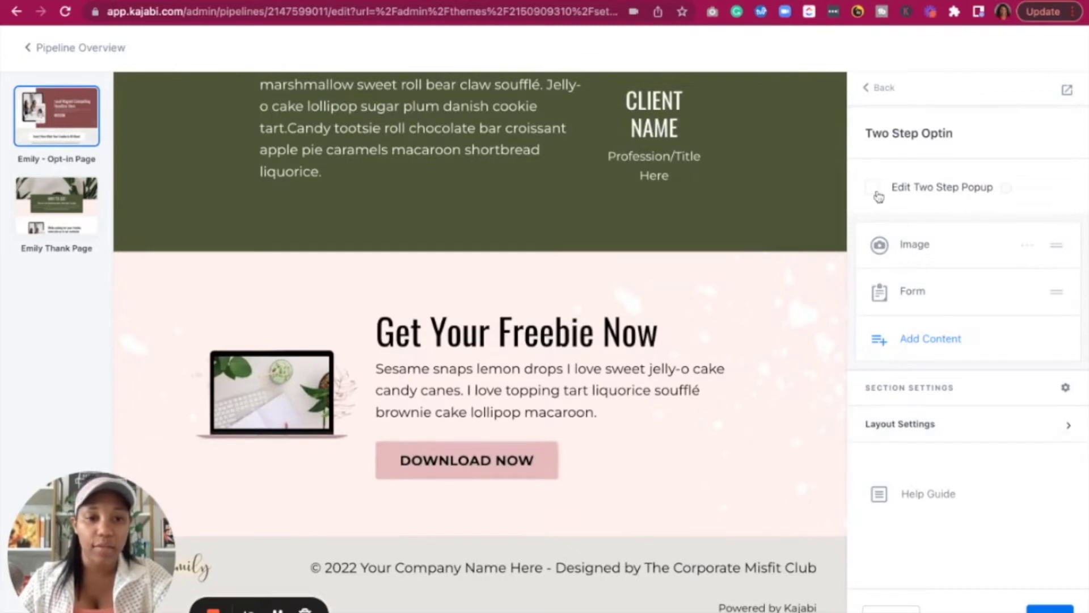
pyautogui.click(873, 187)
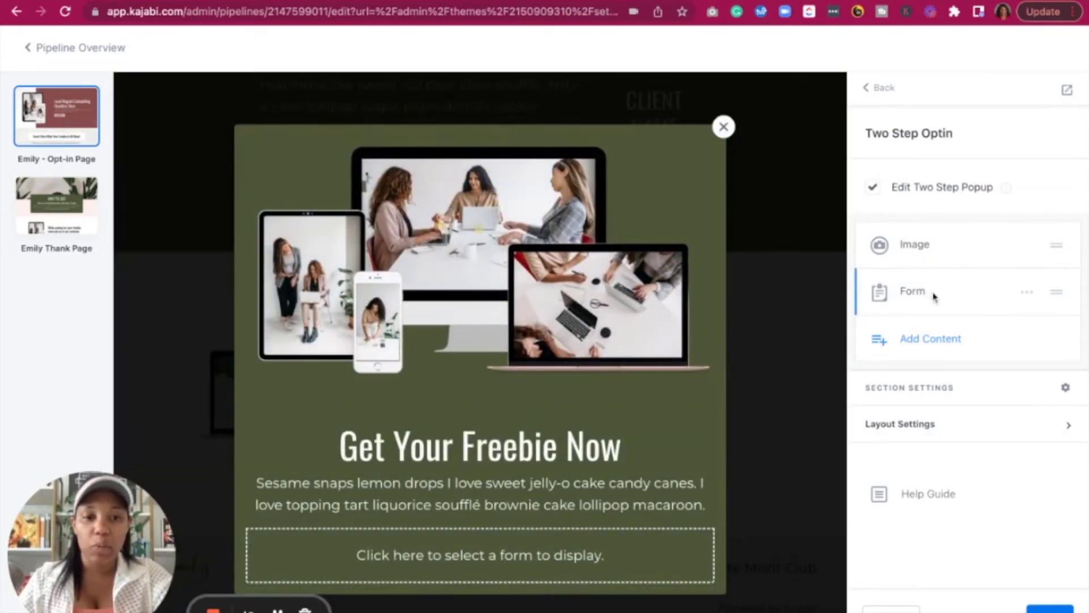
pyautogui.click(607, 554)
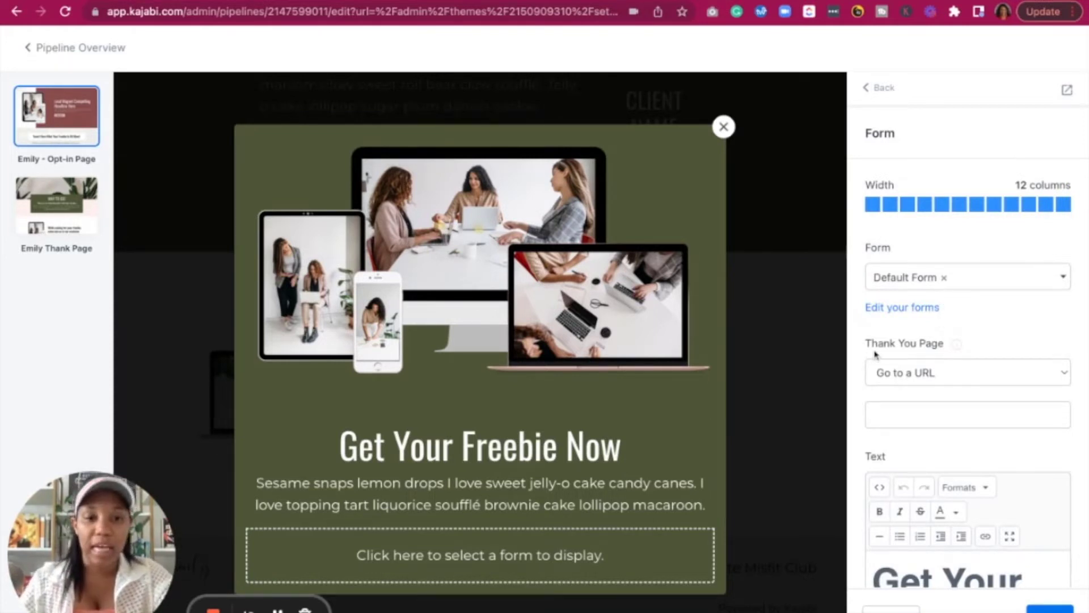
pyautogui.click(917, 377)
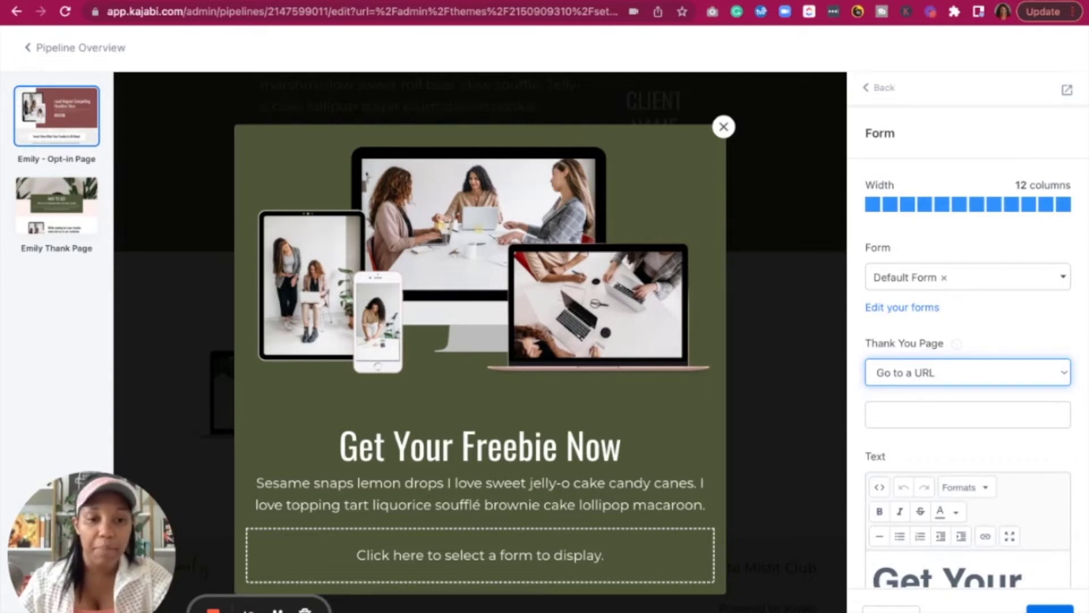
pyautogui.click(955, 436)
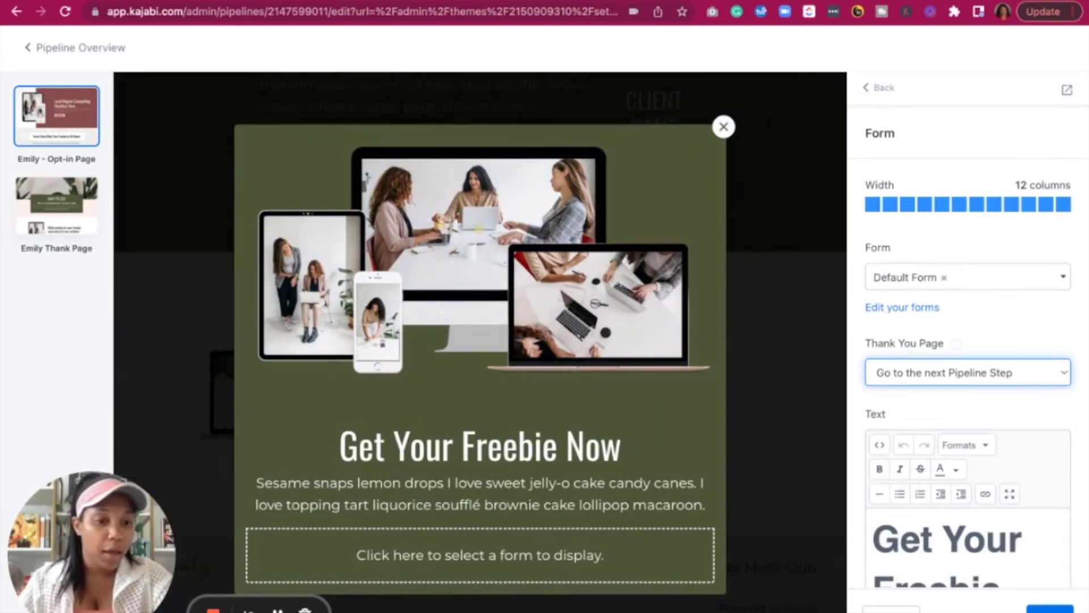
pyautogui.click(1049, 610)
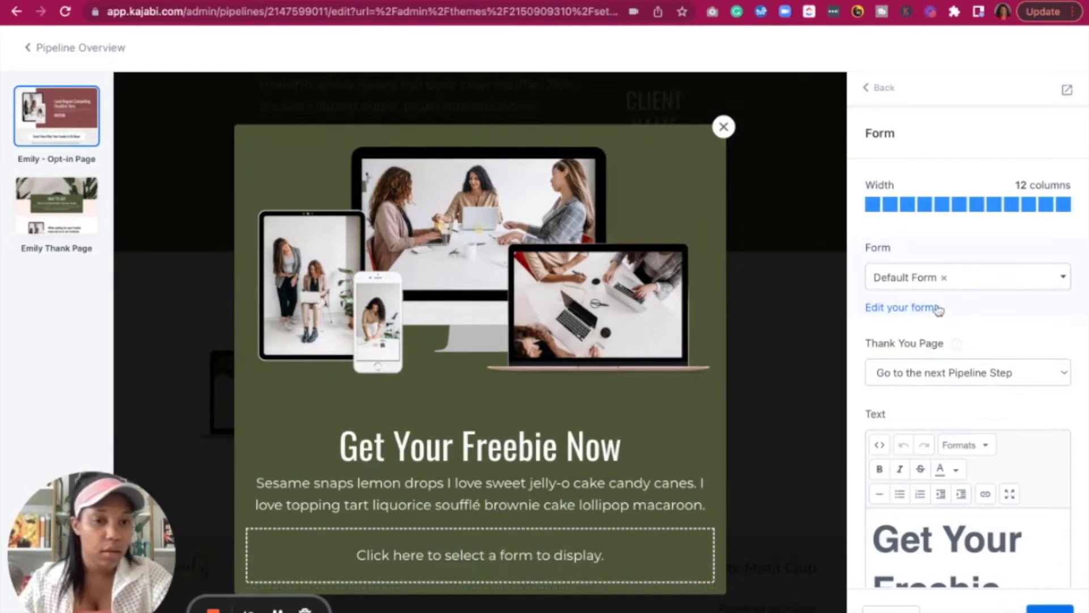
# Look through the available forms list, keeping Default Form selected
pyautogui.click(947, 278)
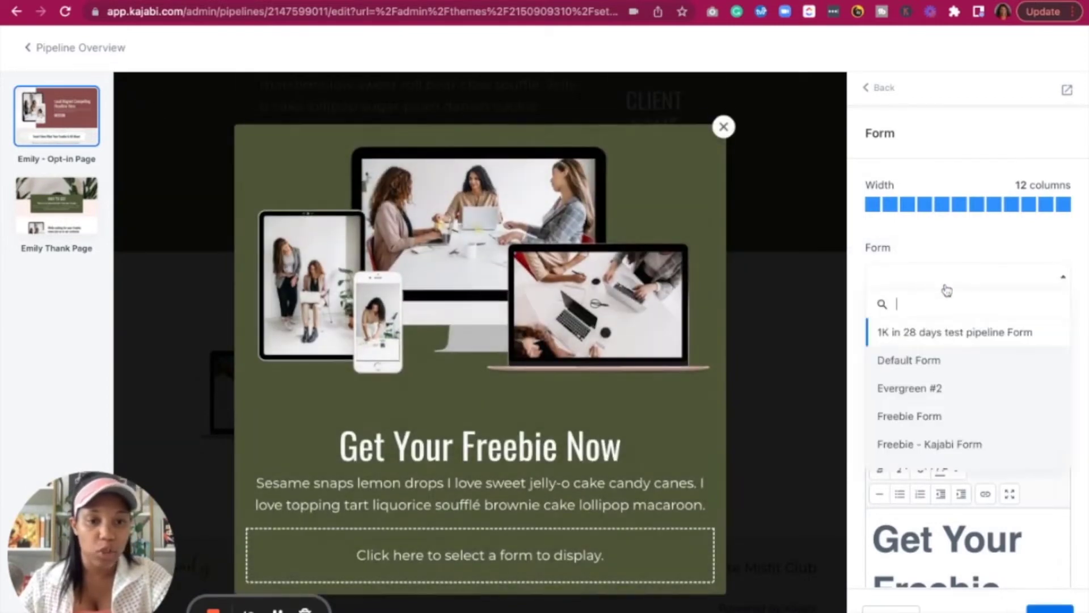
pyautogui.click(946, 286)
pyautogui.click(946, 289)
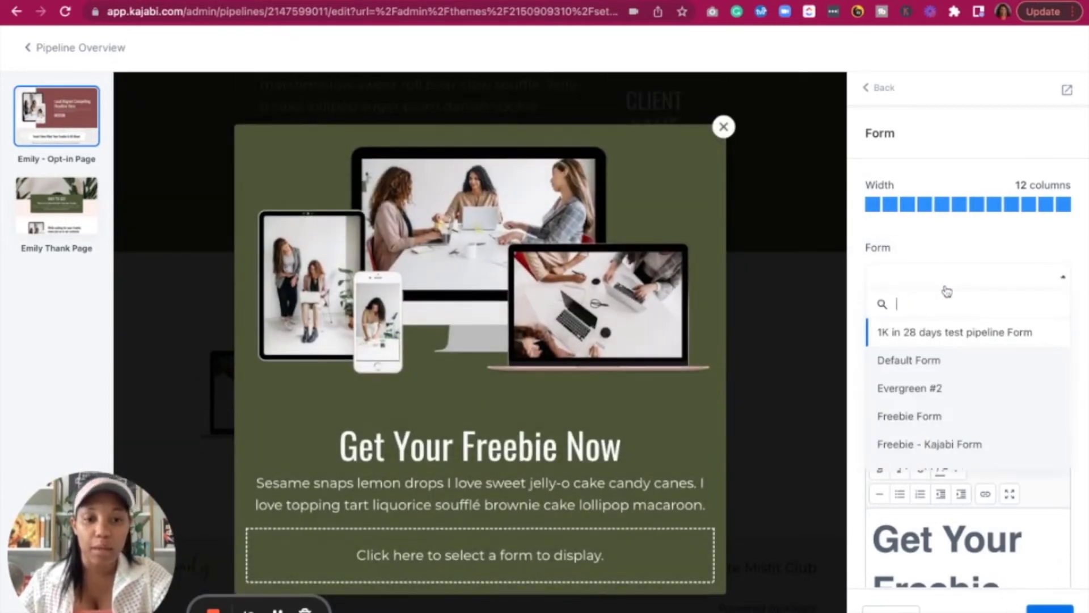
pyautogui.scroll(-10, 926, 391)
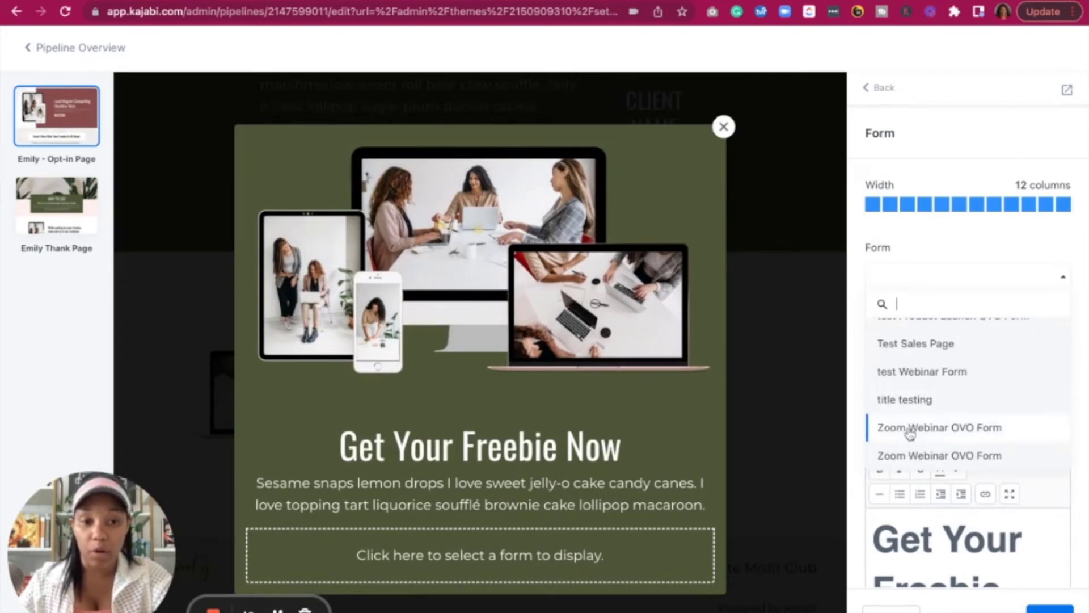
pyautogui.scroll(10, 924, 394)
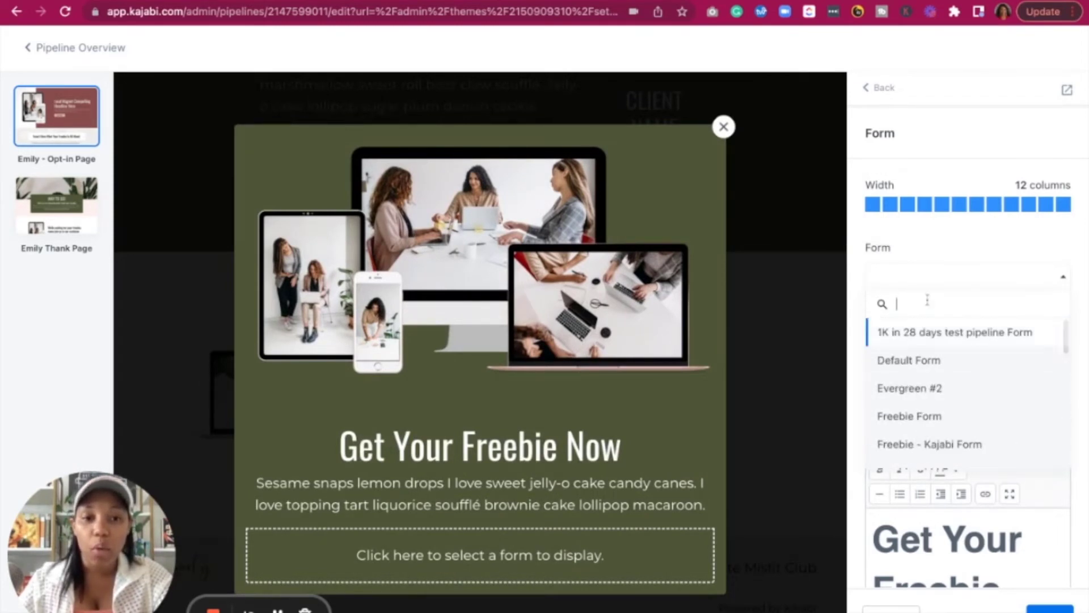
pyautogui.click(932, 271)
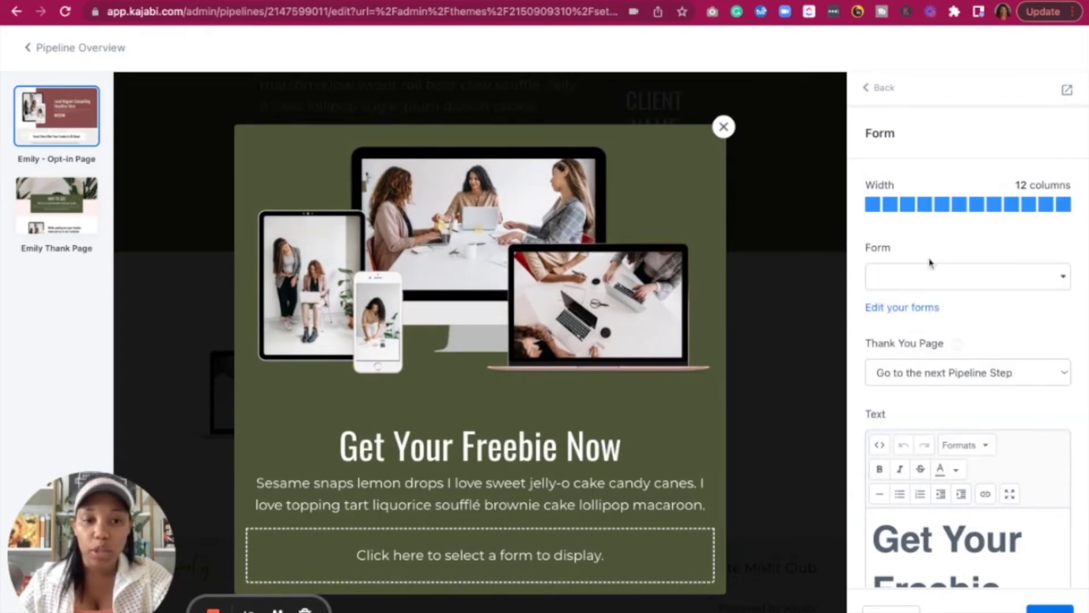
# From the site's forms, start a new form titled 'Lead Magnet Example'
pyautogui.click(896, 311)
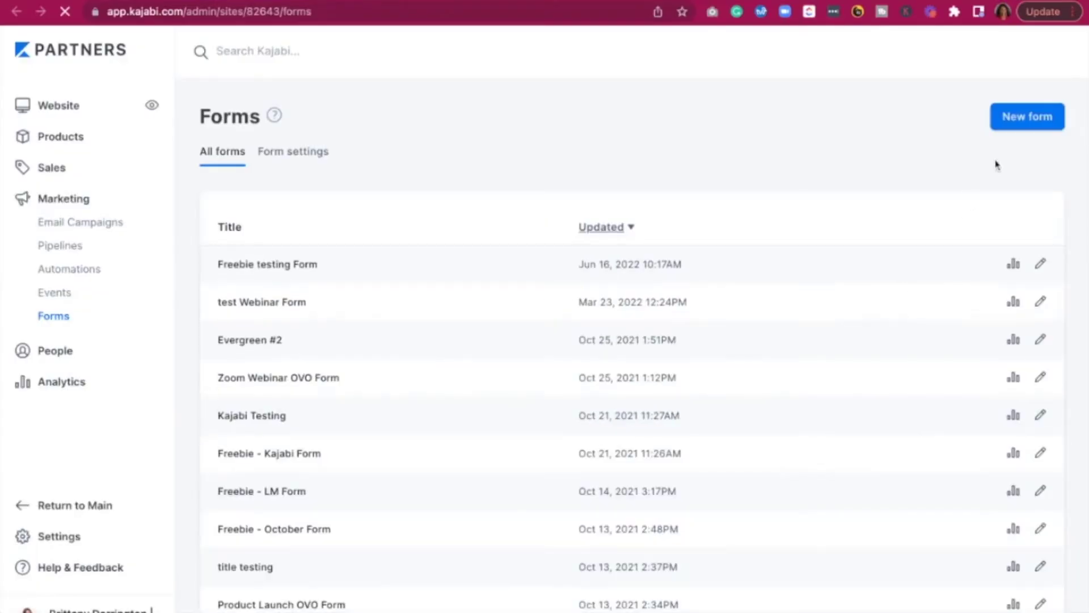
pyautogui.click(1038, 121)
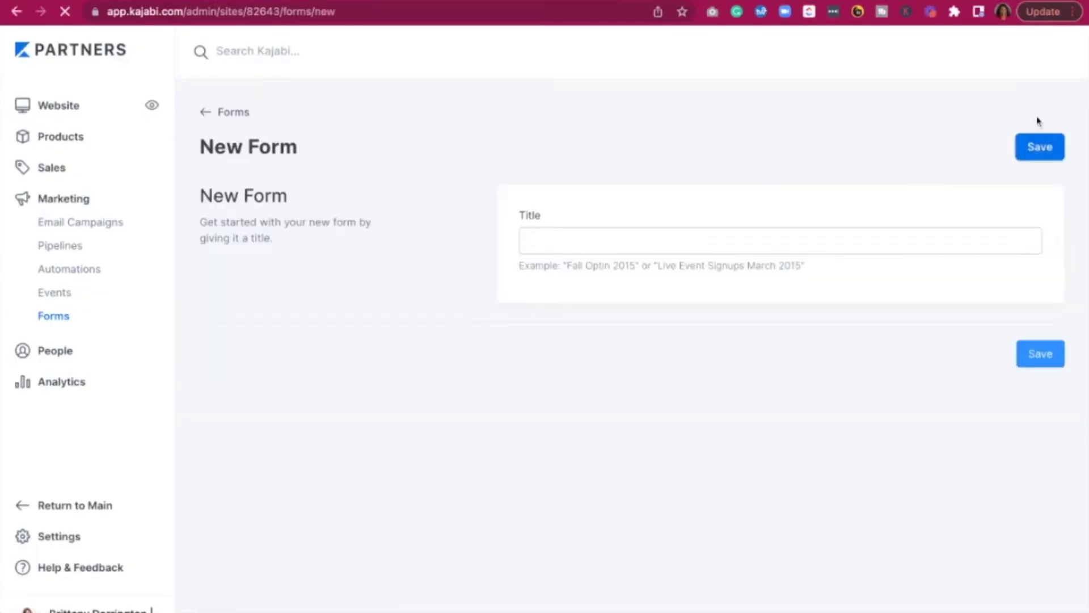
pyautogui.click(696, 245)
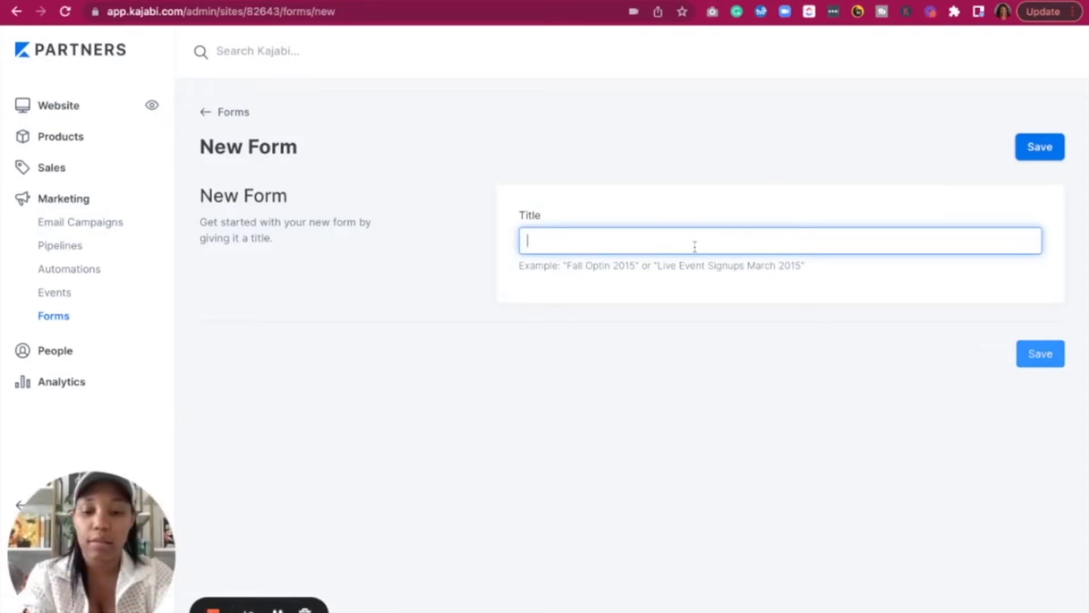
pyautogui.write('Lead')
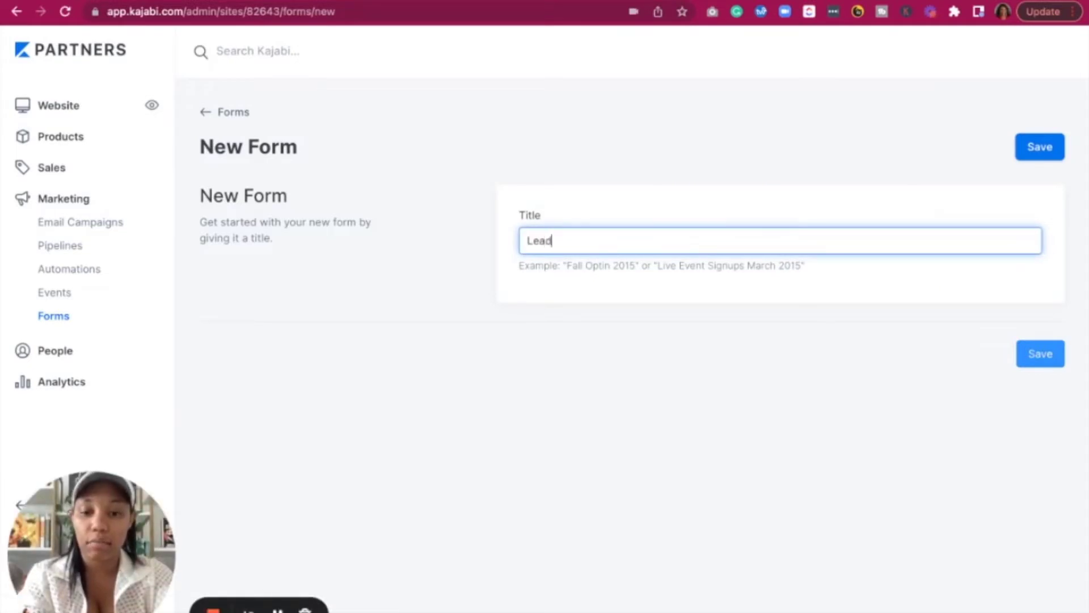
pyautogui.write(' Magnet Ex')
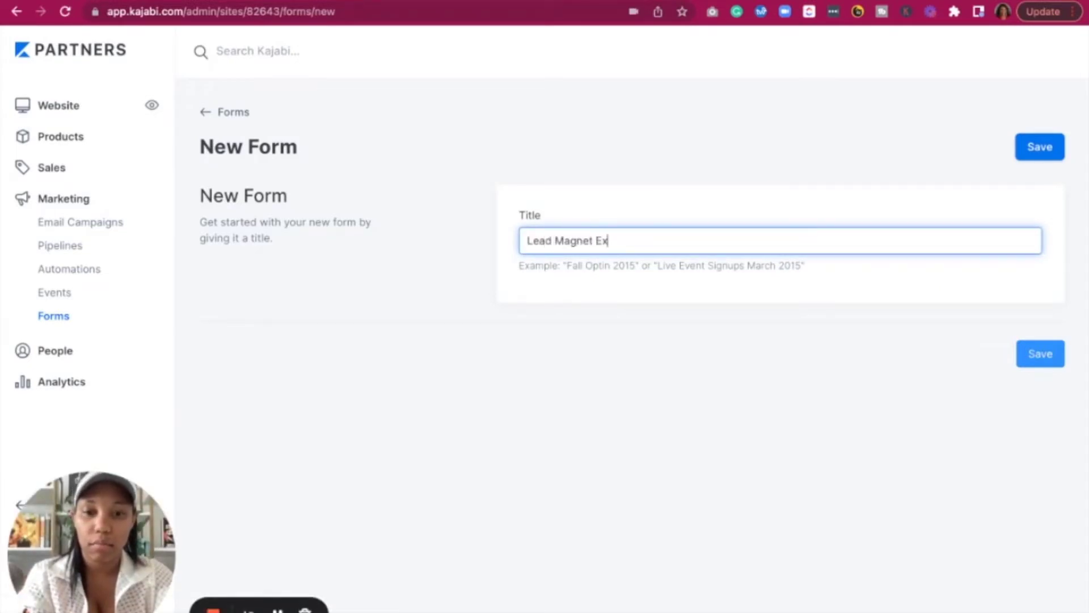
pyautogui.write('ample')
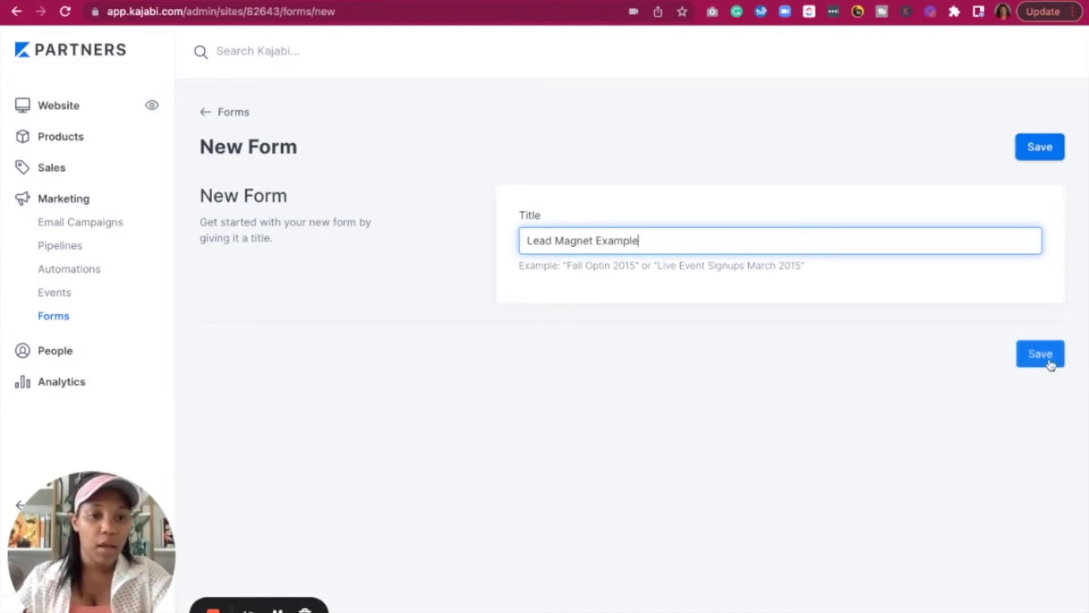
pyautogui.click(1050, 363)
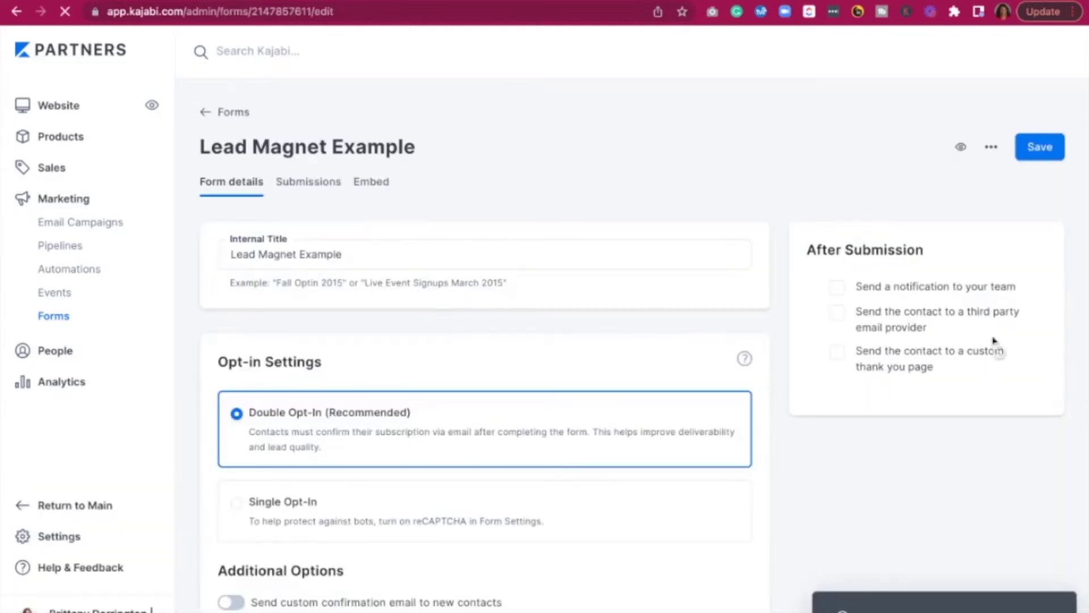
# Switch the Lead Magnet Example form to Single Opt-In and save its settings
pyautogui.scroll(-2, 390, 356)
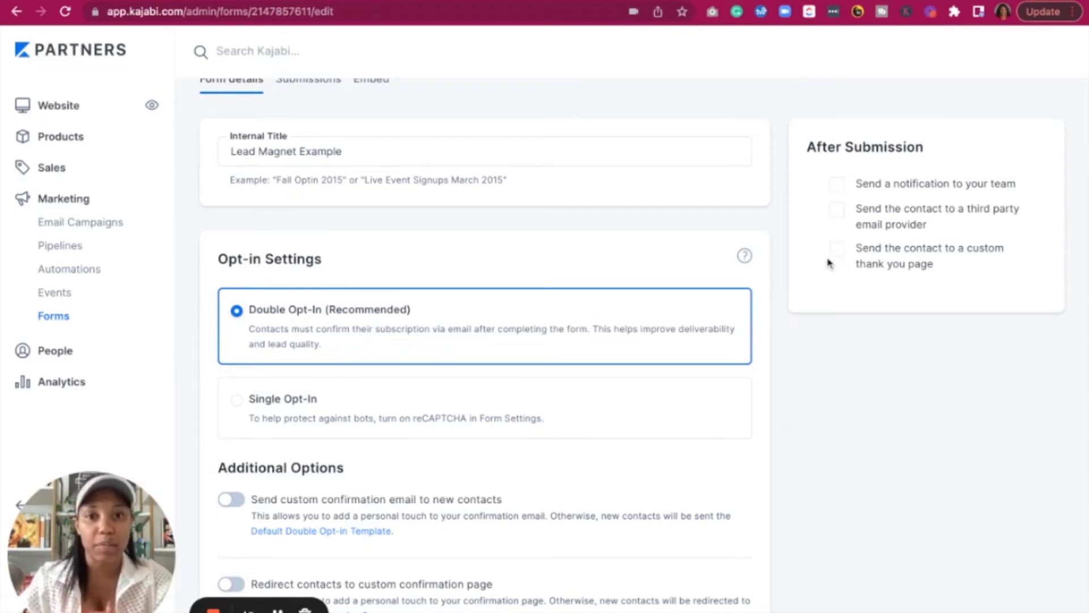
pyautogui.scroll(-1, 683, 408)
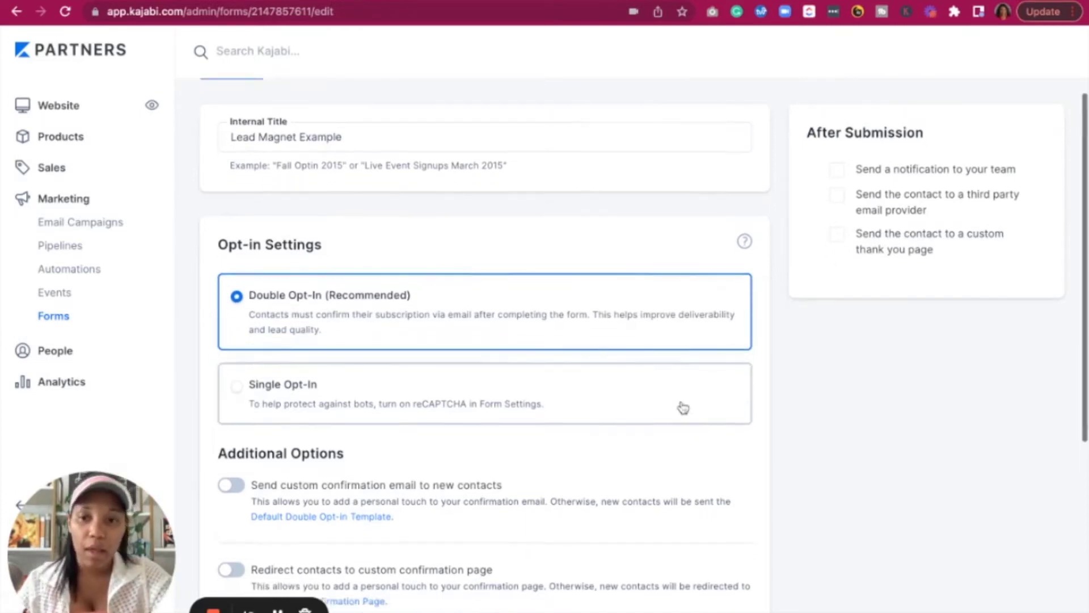
pyautogui.scroll(-2, 683, 408)
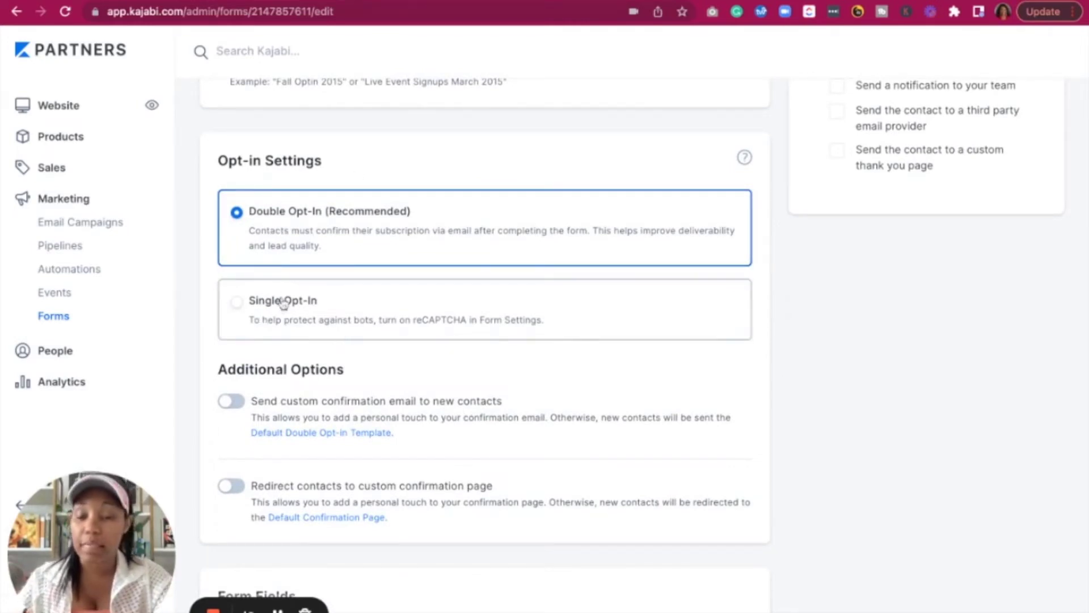
pyautogui.click(240, 307)
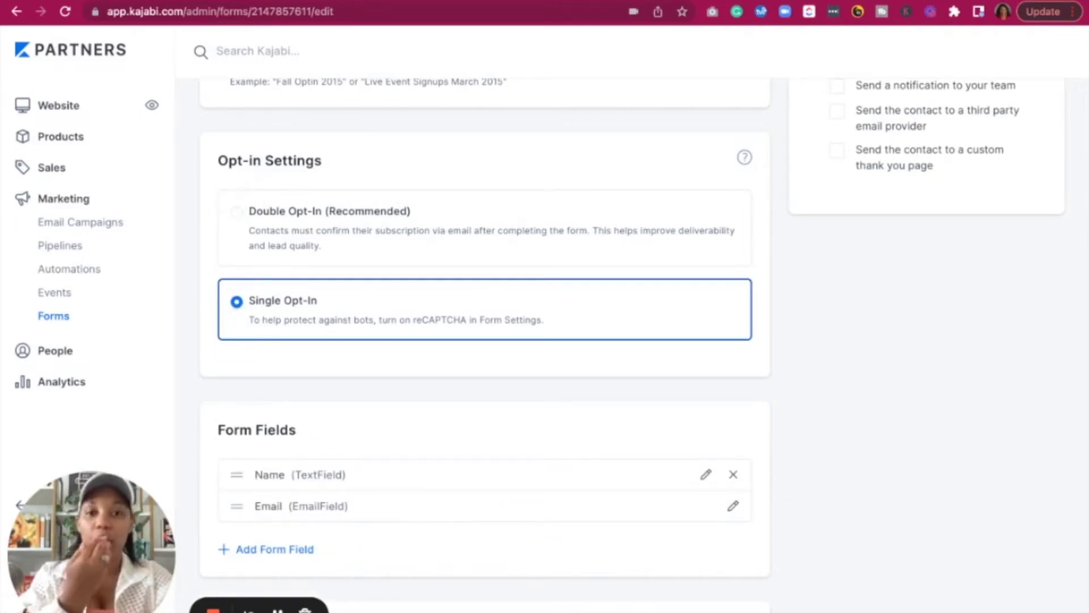
pyautogui.scroll(-2, 302, 465)
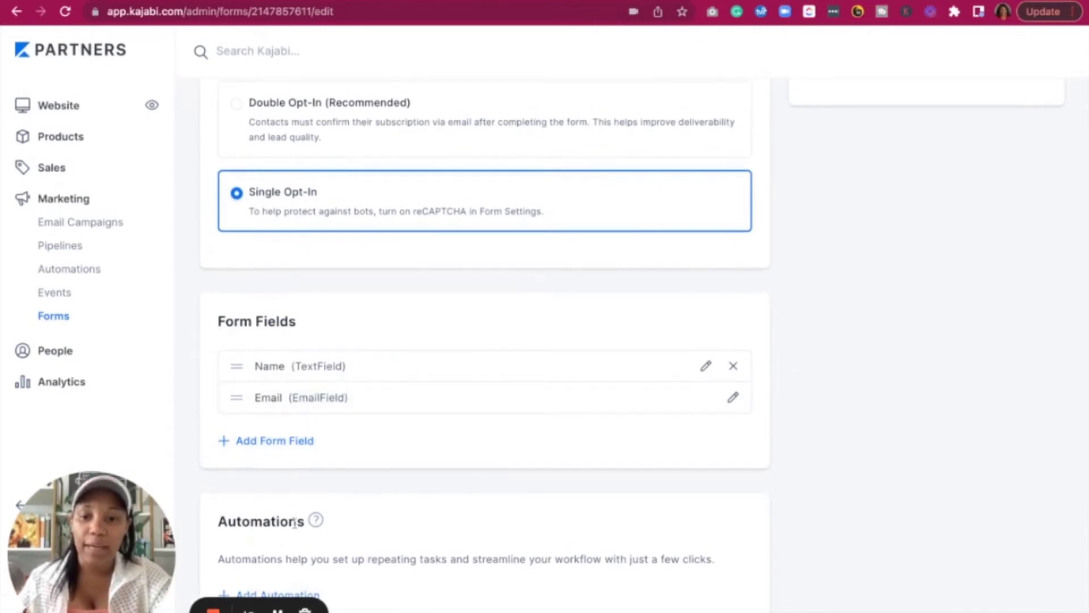
pyautogui.scroll(6, 537, 233)
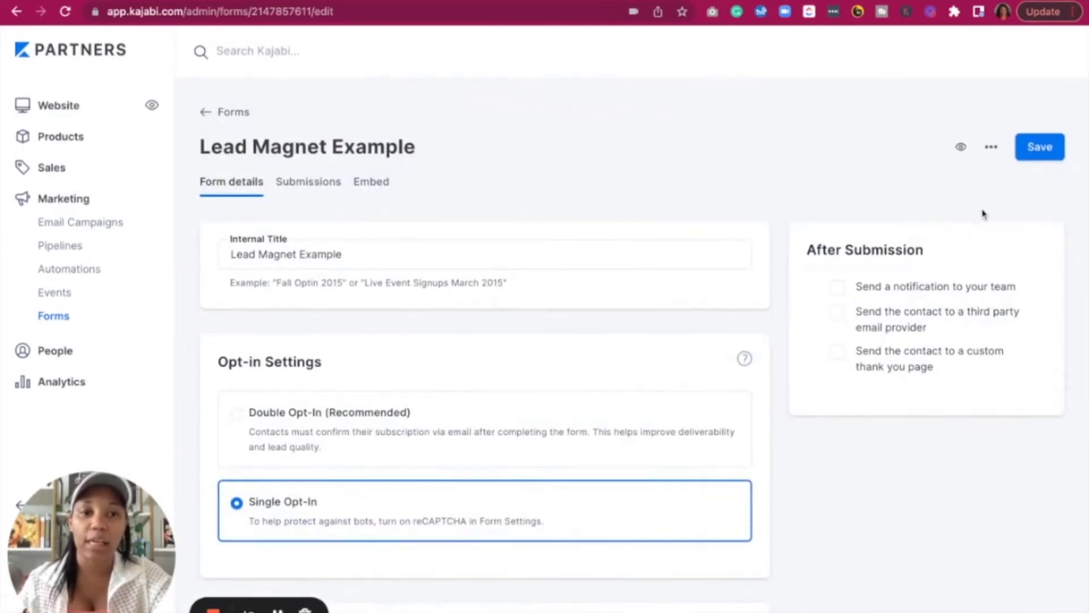
pyautogui.scroll(-5, 589, 296)
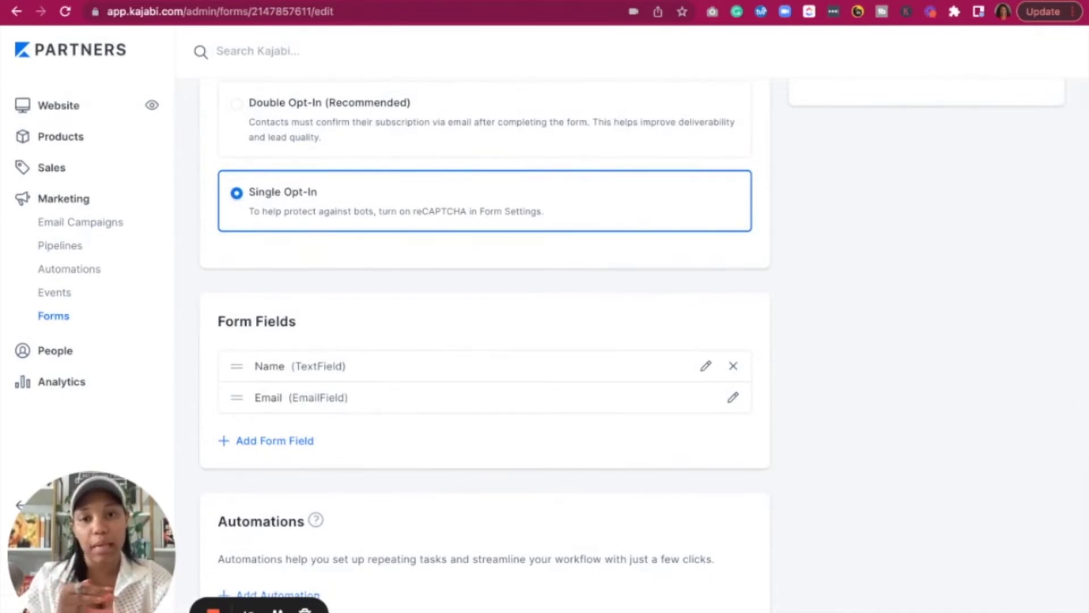
pyautogui.scroll(5, 544, 307)
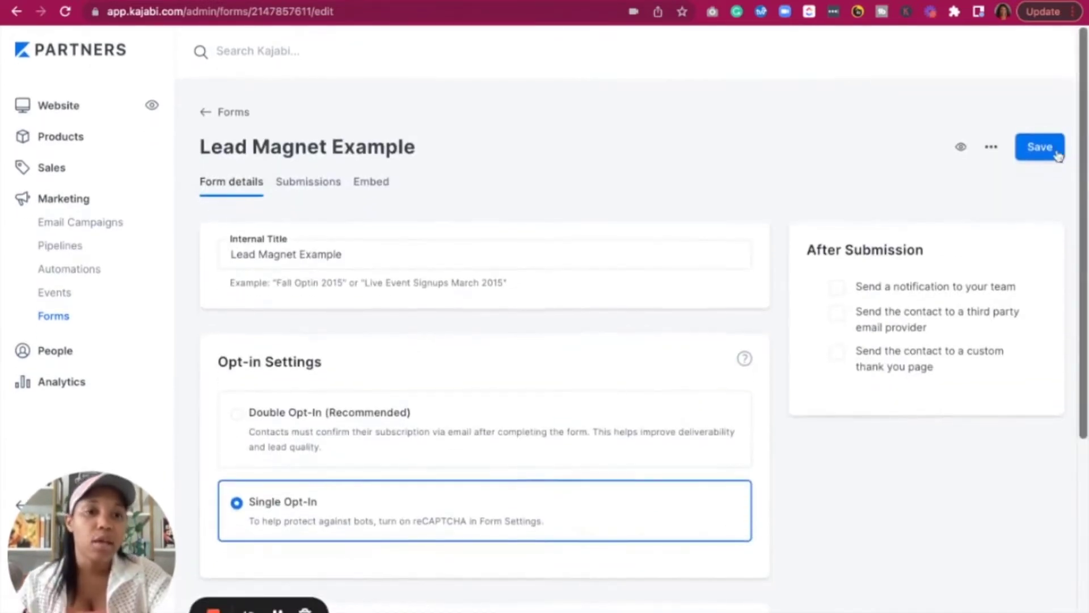
pyautogui.click(1040, 150)
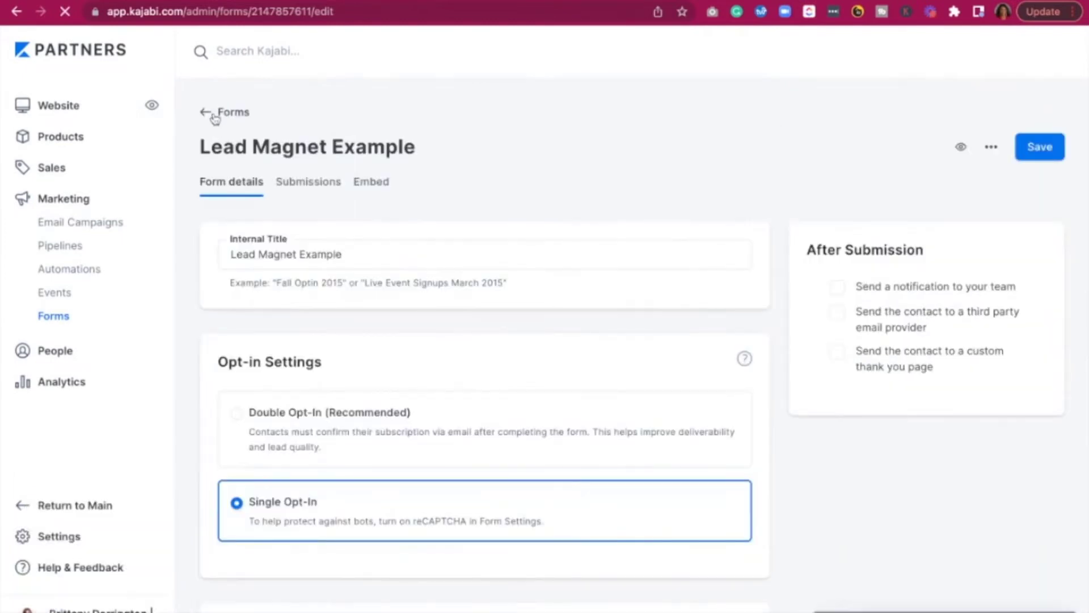
# Open the Freebie testing pipeline's Opt-in Page in the editor and select its Two Step Optin section
pyautogui.click(47, 246)
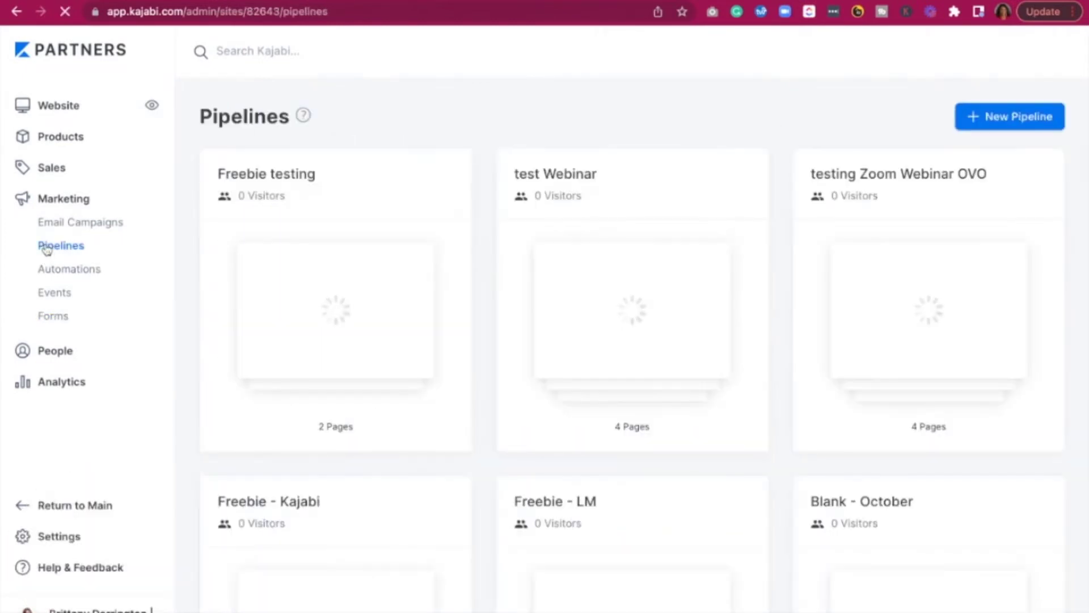
pyautogui.click(279, 185)
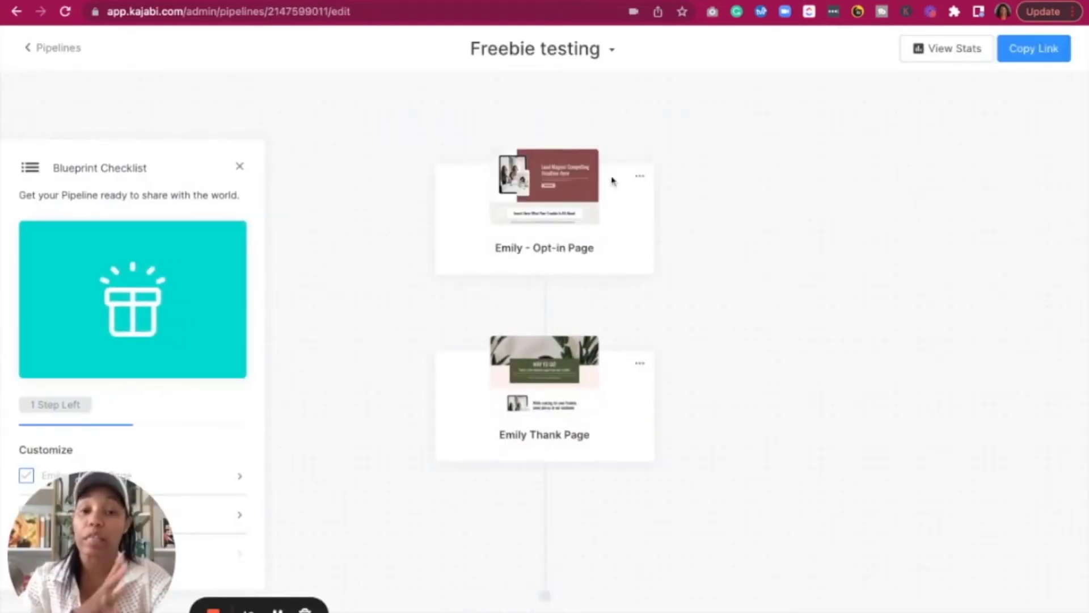
pyautogui.click(564, 181)
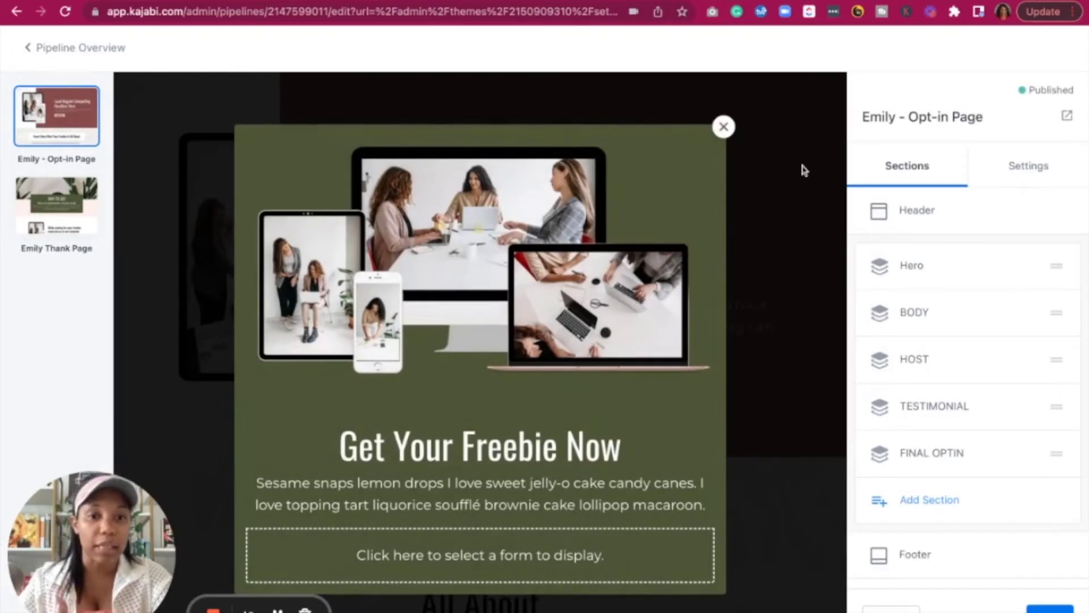
pyautogui.scroll(-3, 863, 363)
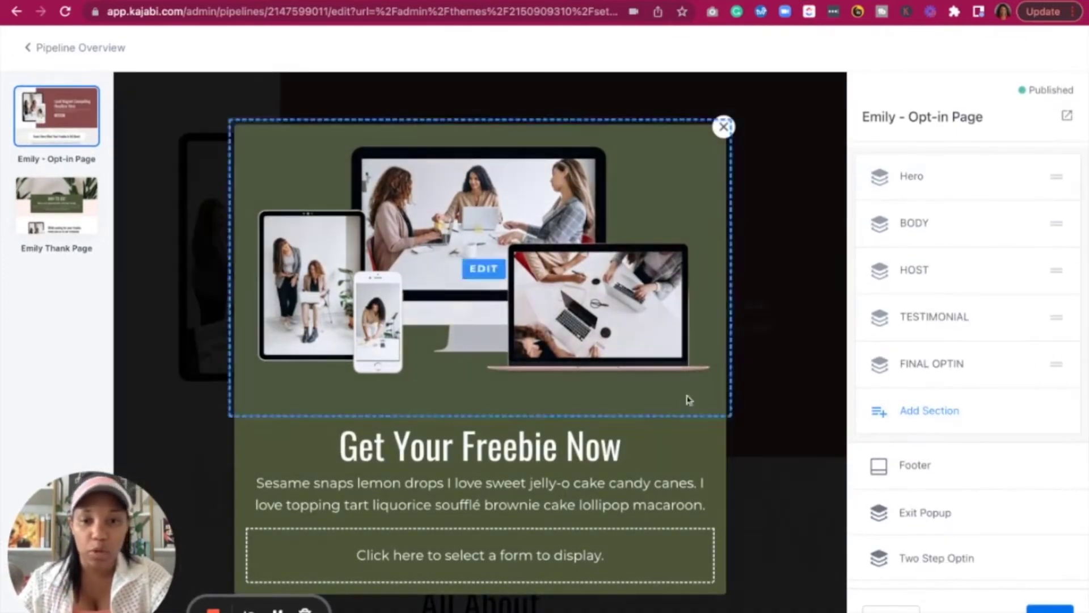
pyautogui.click(922, 557)
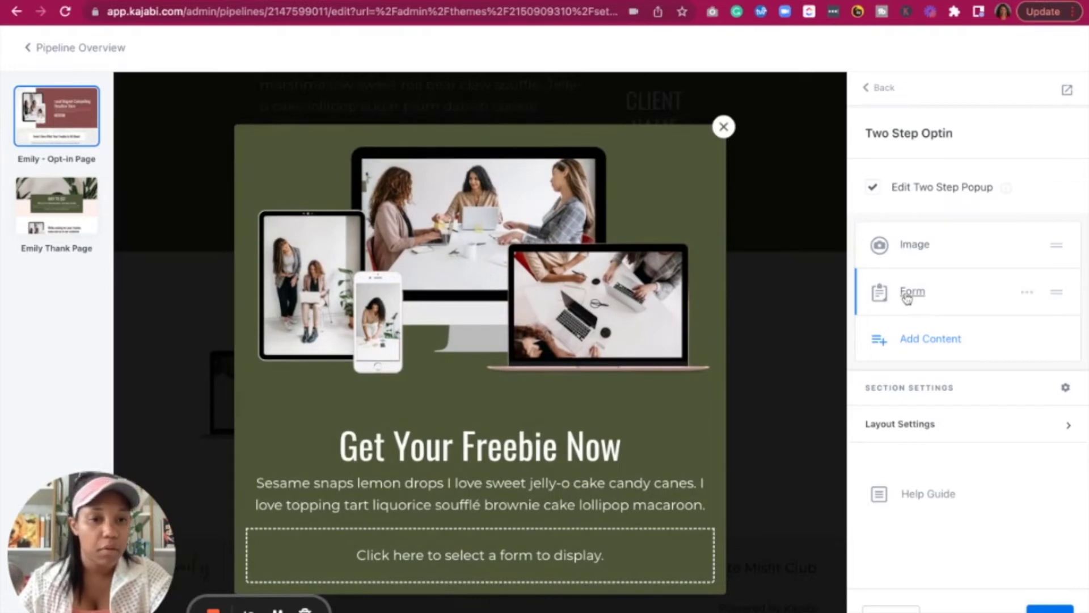
# Set the two-step popup's form to Lead Magnet Example and save the opt-in page
pyautogui.click(907, 294)
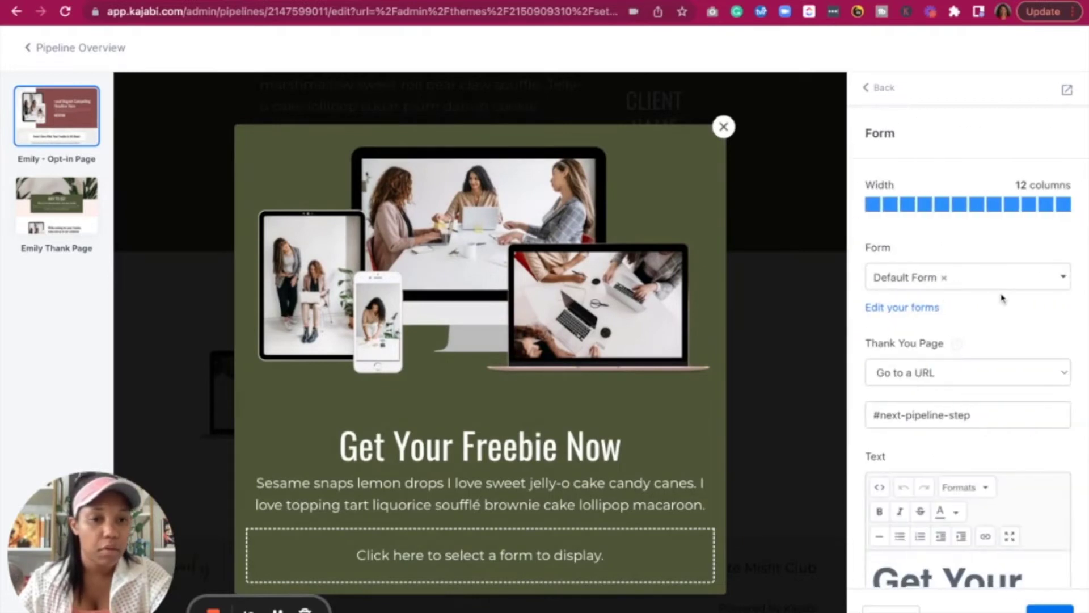
pyautogui.click(947, 283)
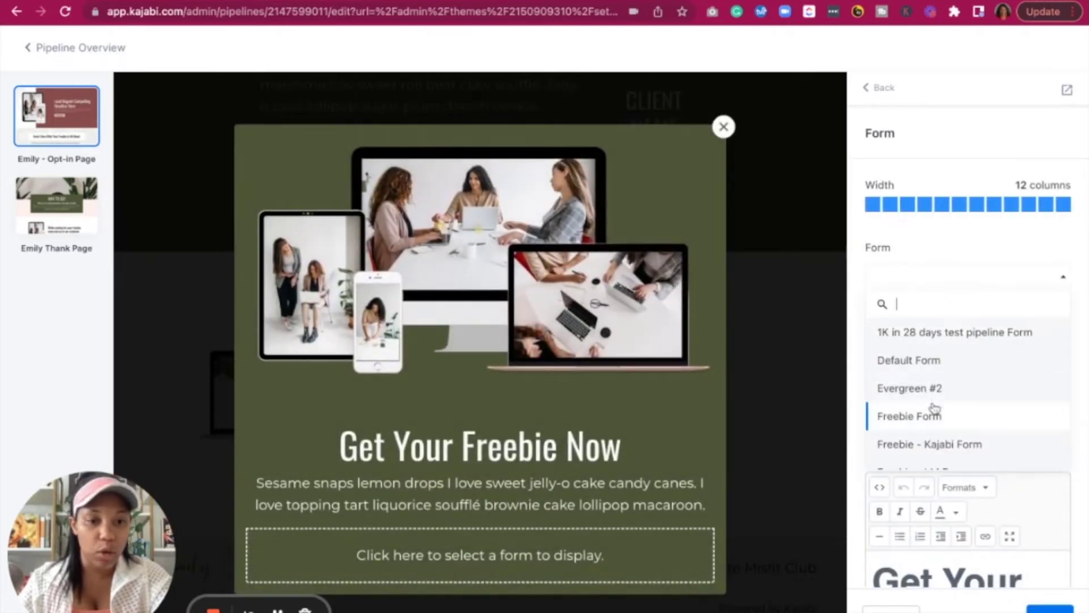
pyautogui.scroll(-10, 935, 407)
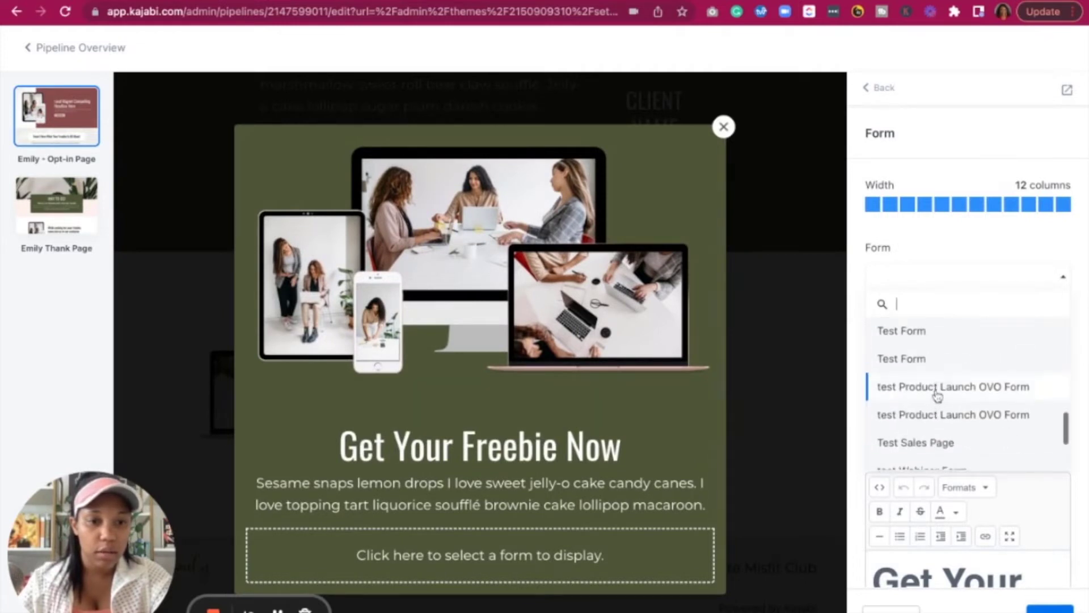
pyautogui.scroll(5, 937, 395)
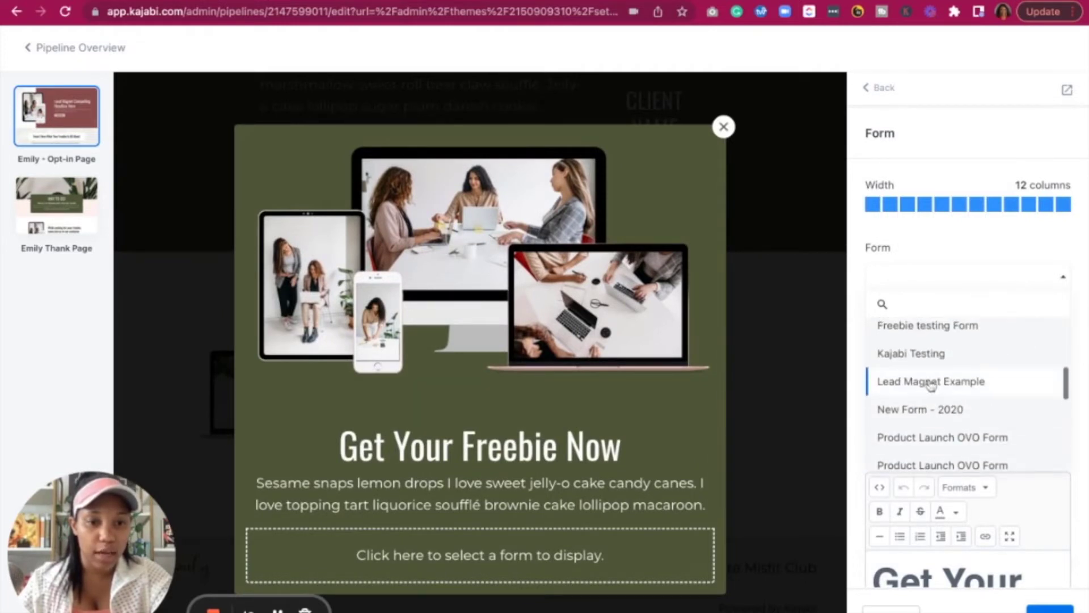
pyautogui.click(920, 382)
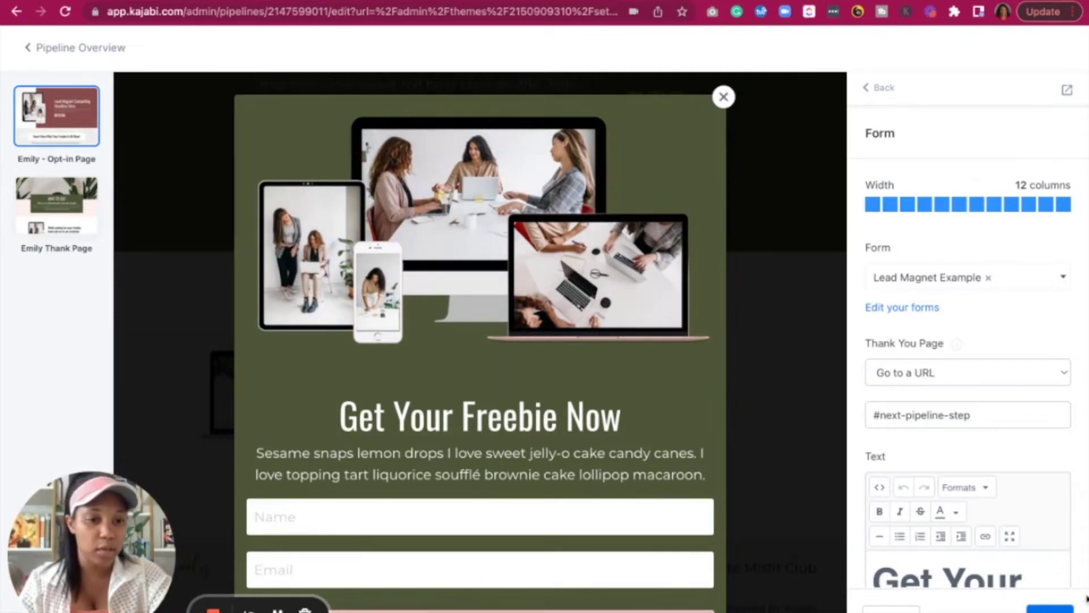
pyautogui.click(1050, 610)
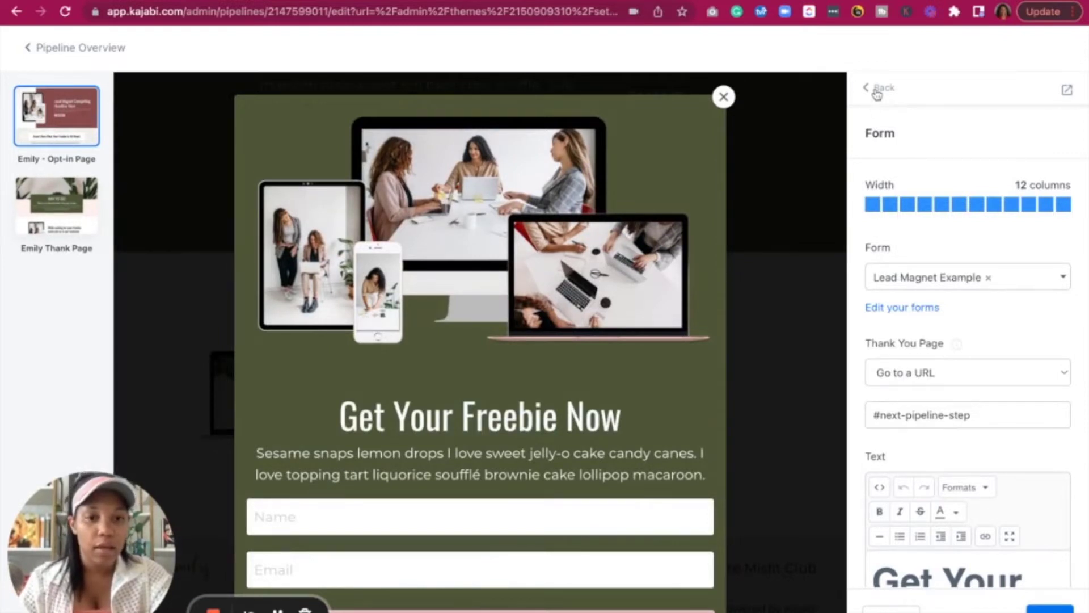
# Stop editing the two-step popup and return to the Freebie testing pipeline overview
pyautogui.click(879, 89)
pyautogui.click(874, 191)
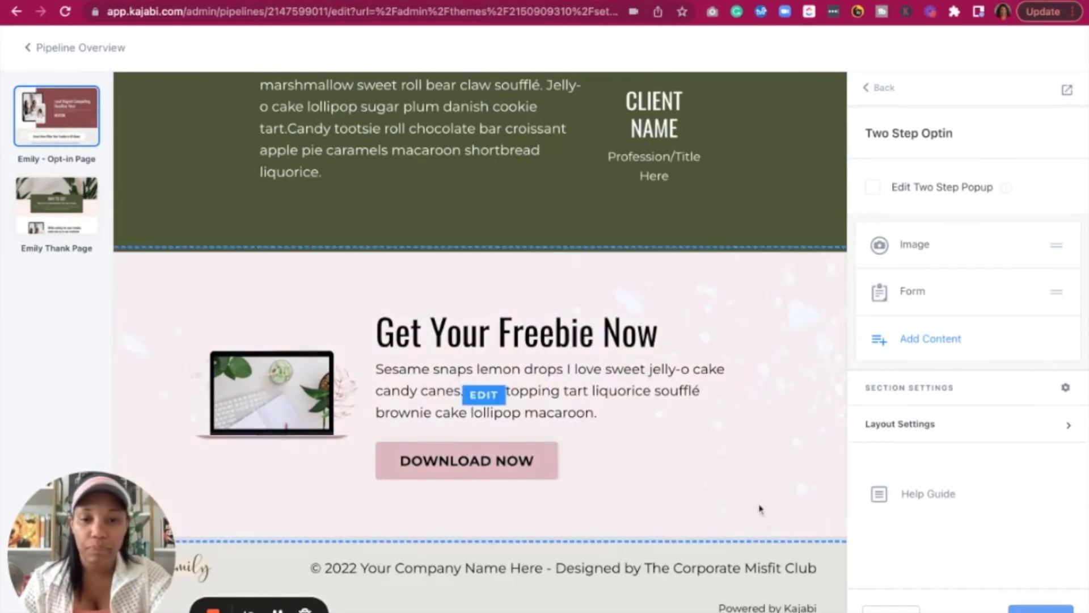
pyautogui.scroll(-1, 501, 318)
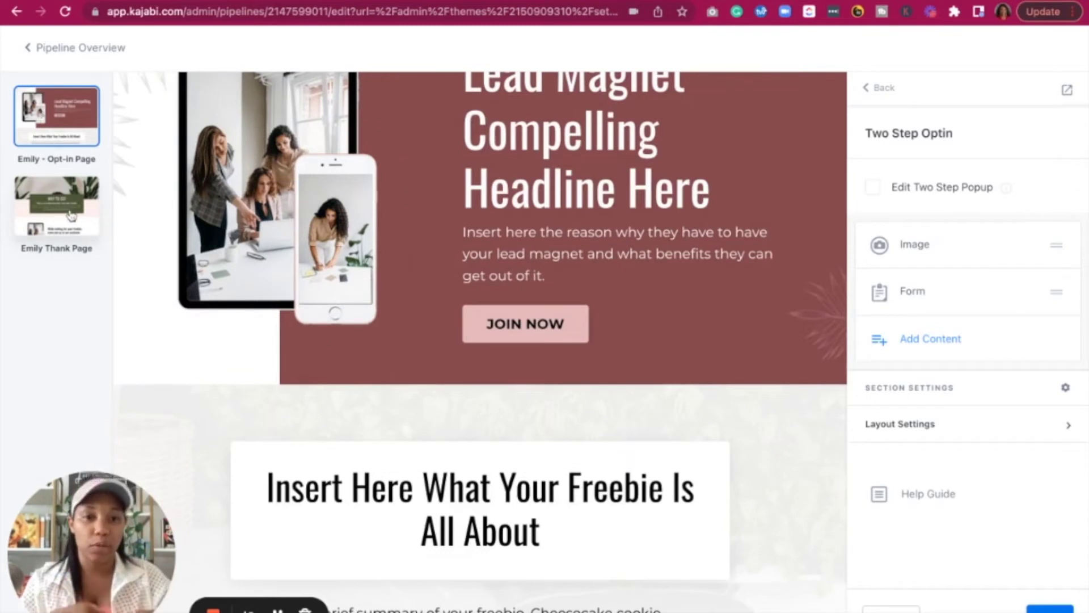
pyautogui.click(42, 47)
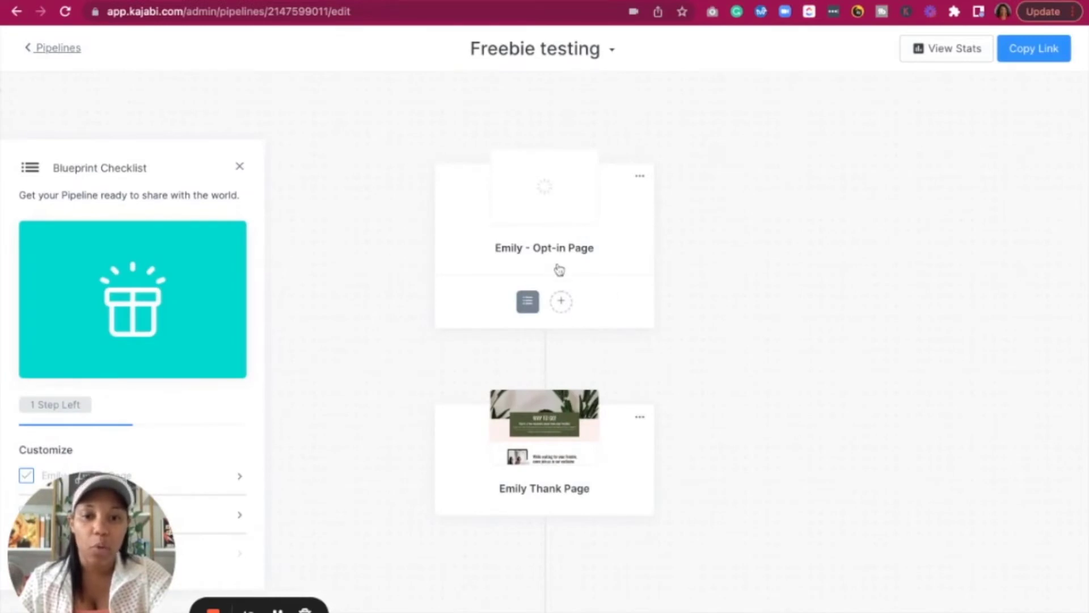
# Start a new automation under the Opt-in Page, then cancel it with Escape without saving
pyautogui.moveTo(562, 343)
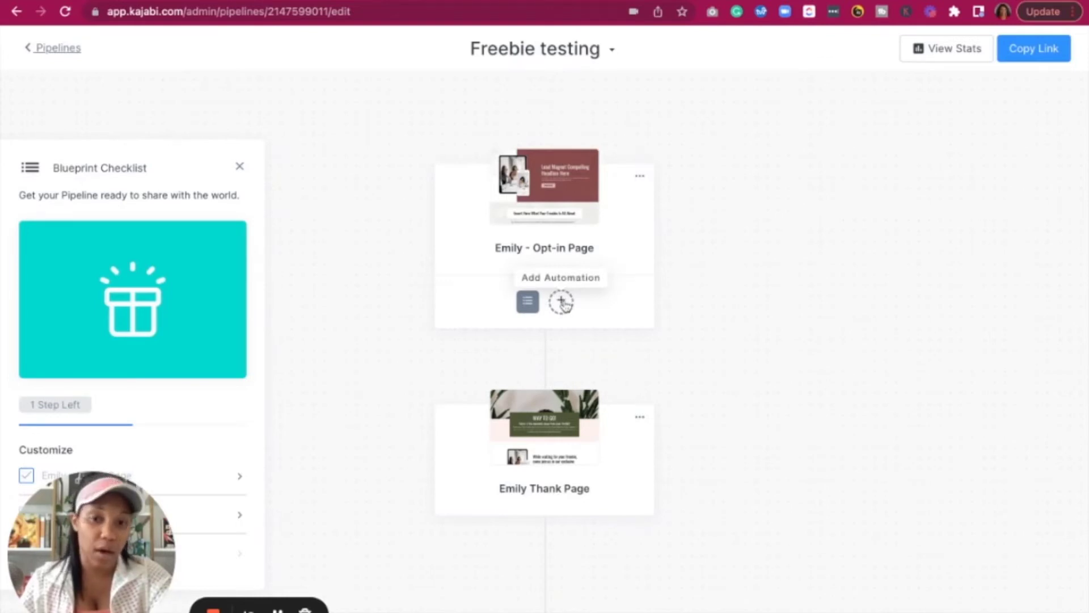
pyautogui.click(562, 302)
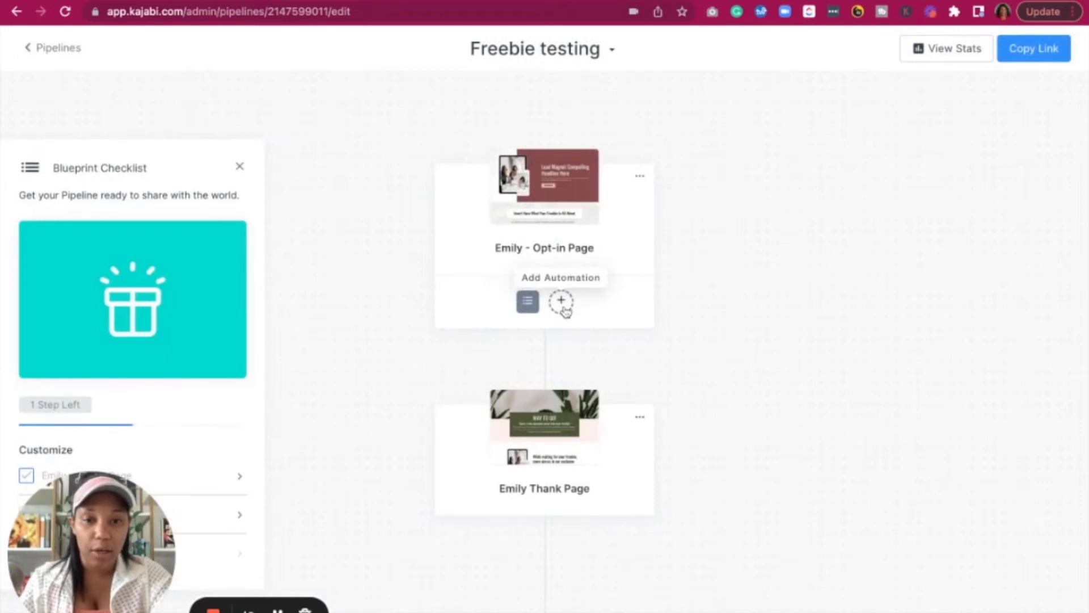
pyautogui.click(563, 304)
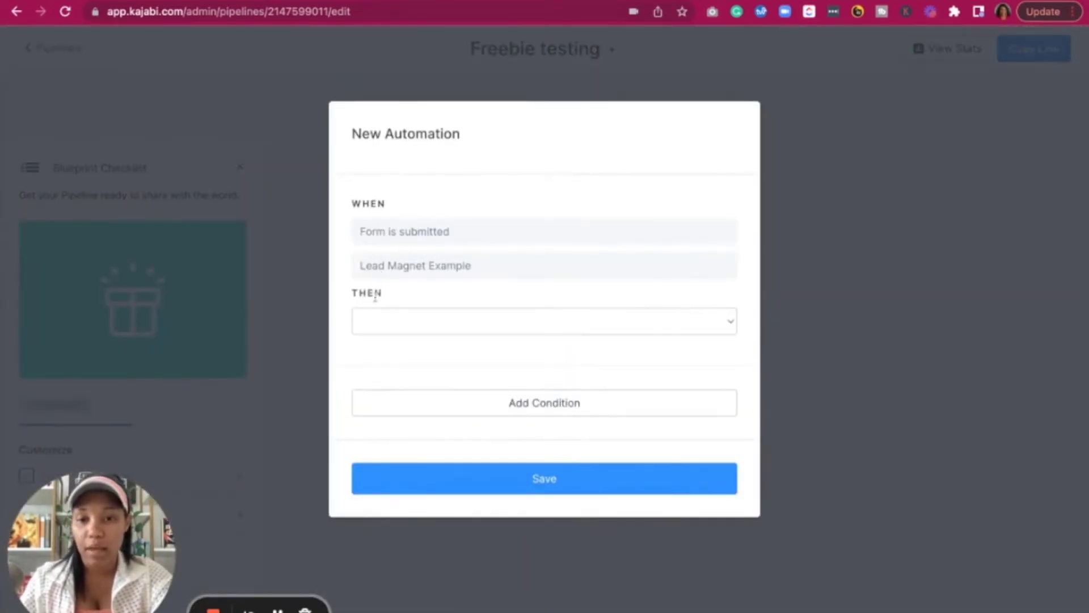
pyautogui.click(427, 324)
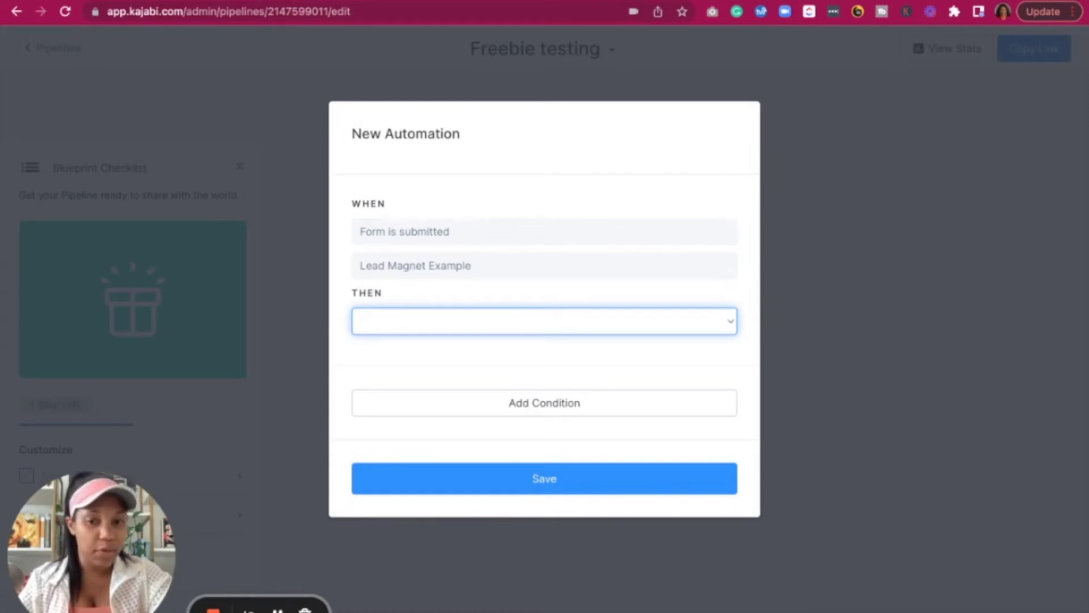
pyautogui.press('Escape')
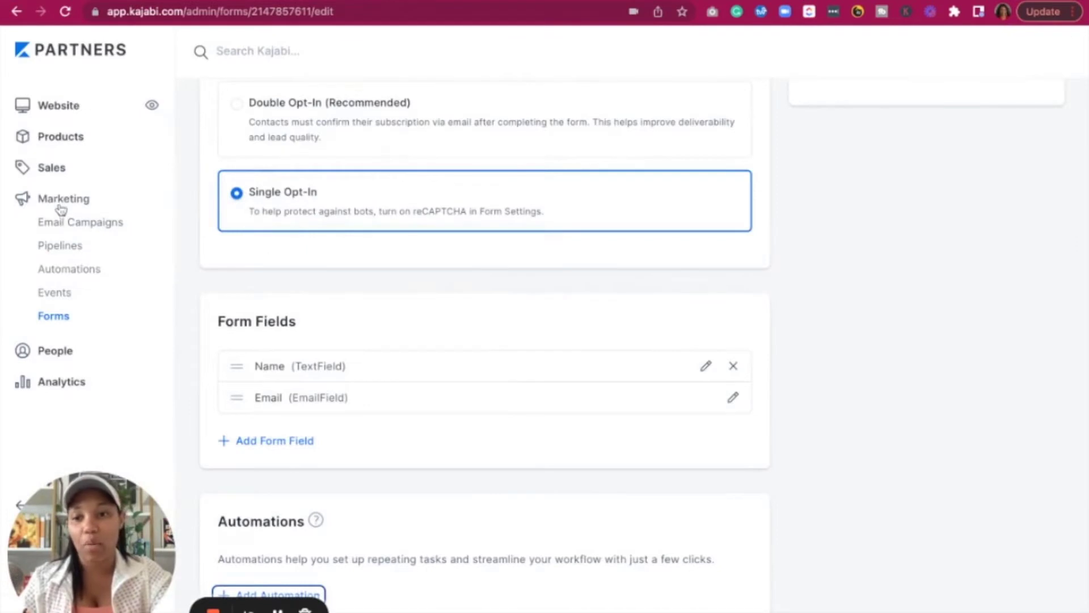
# Create a new email sequence titled 'Lead Magnet Example Email'
pyautogui.click(63, 222)
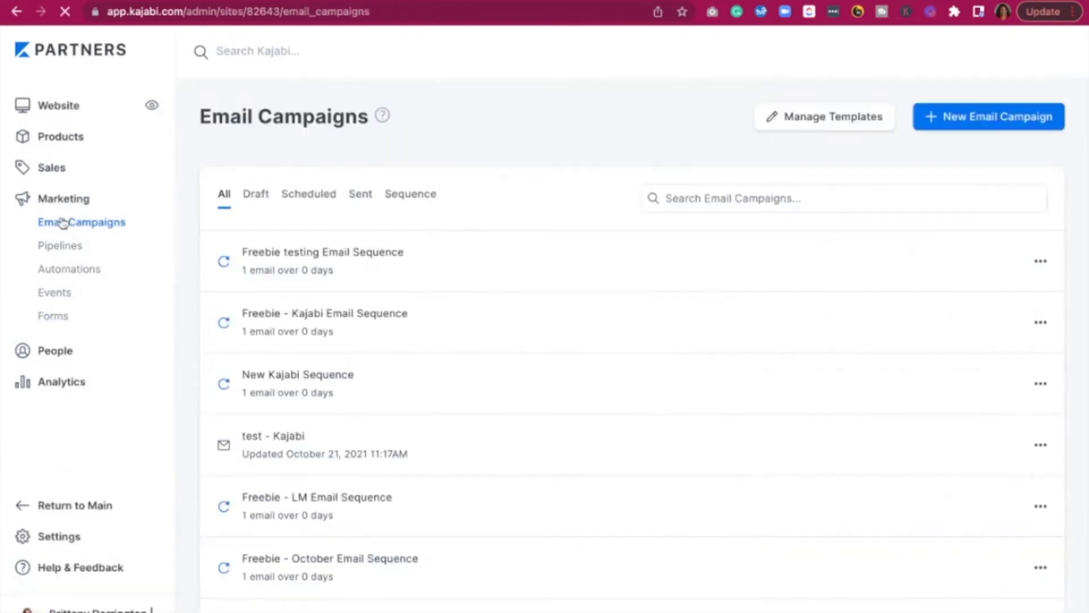
pyautogui.click(953, 120)
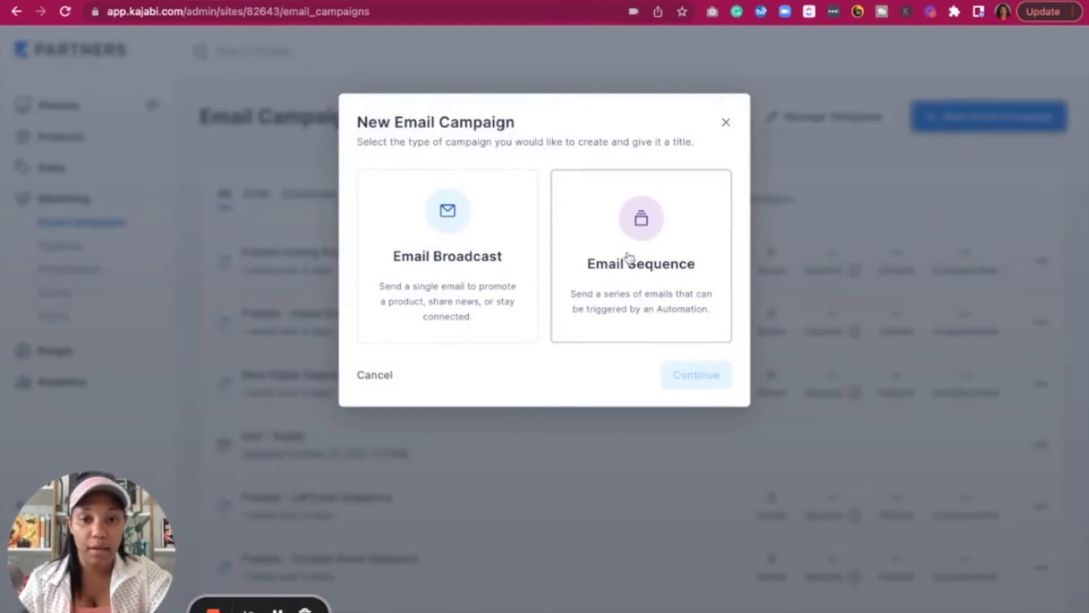
pyautogui.click(652, 229)
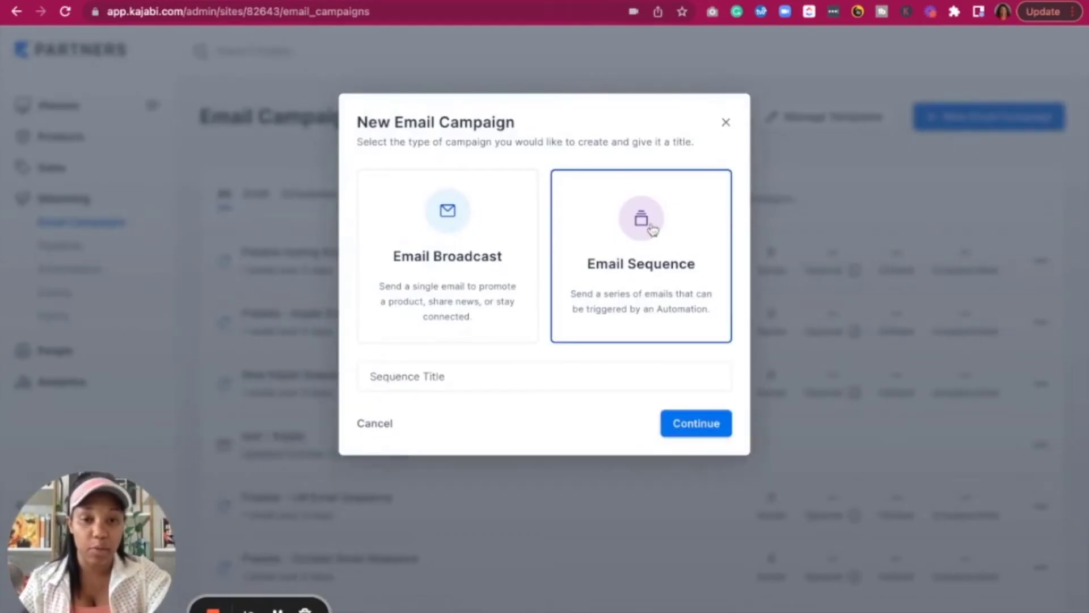
pyautogui.click(444, 379)
pyautogui.write('Le')
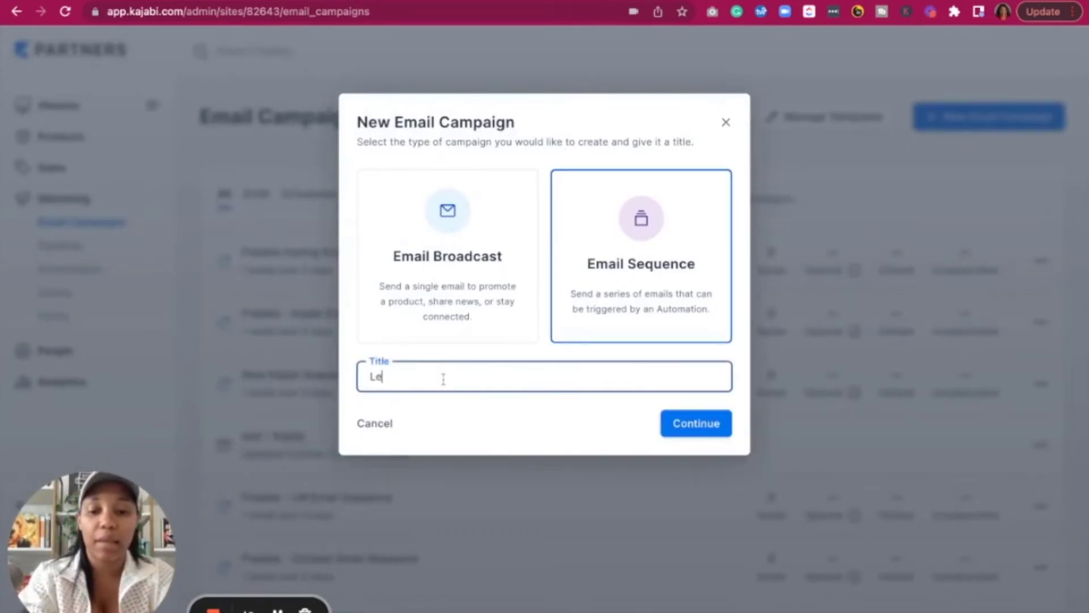
pyautogui.write('ad Magnet')
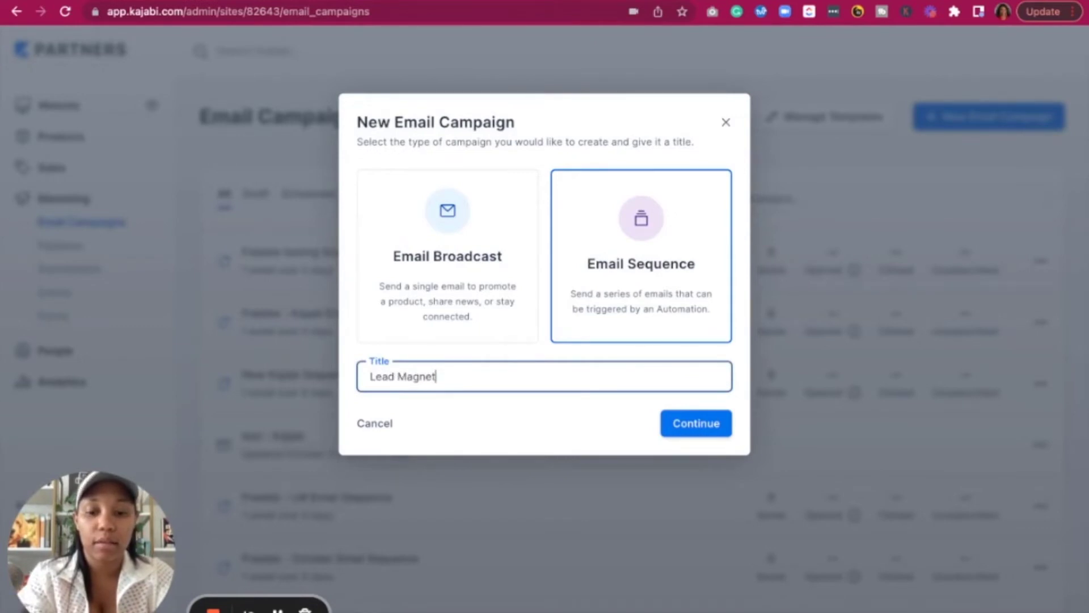
pyautogui.write(' Examp')
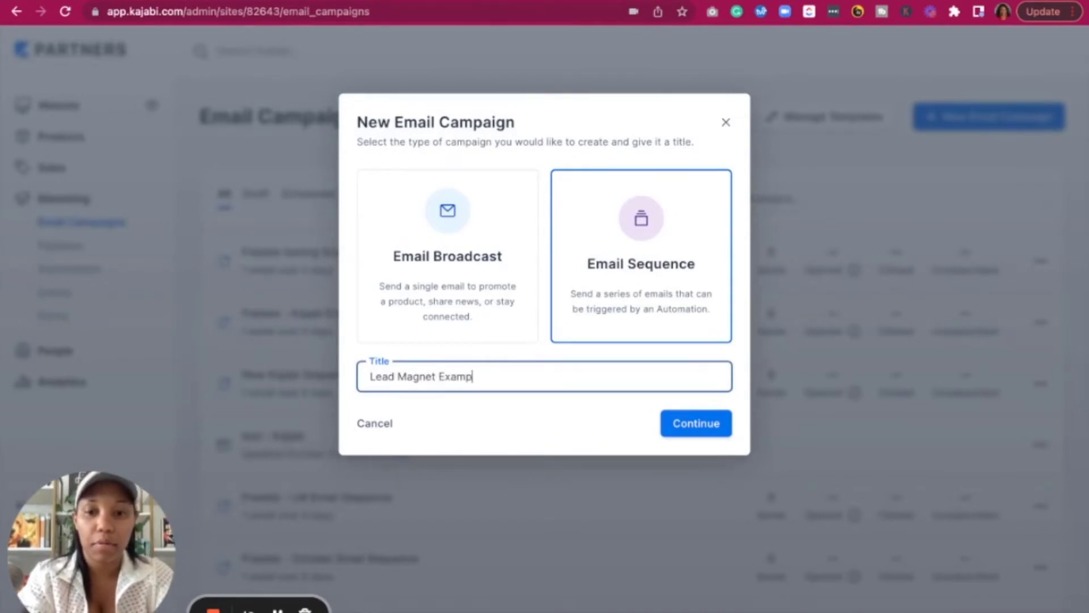
pyautogui.write('le Email')
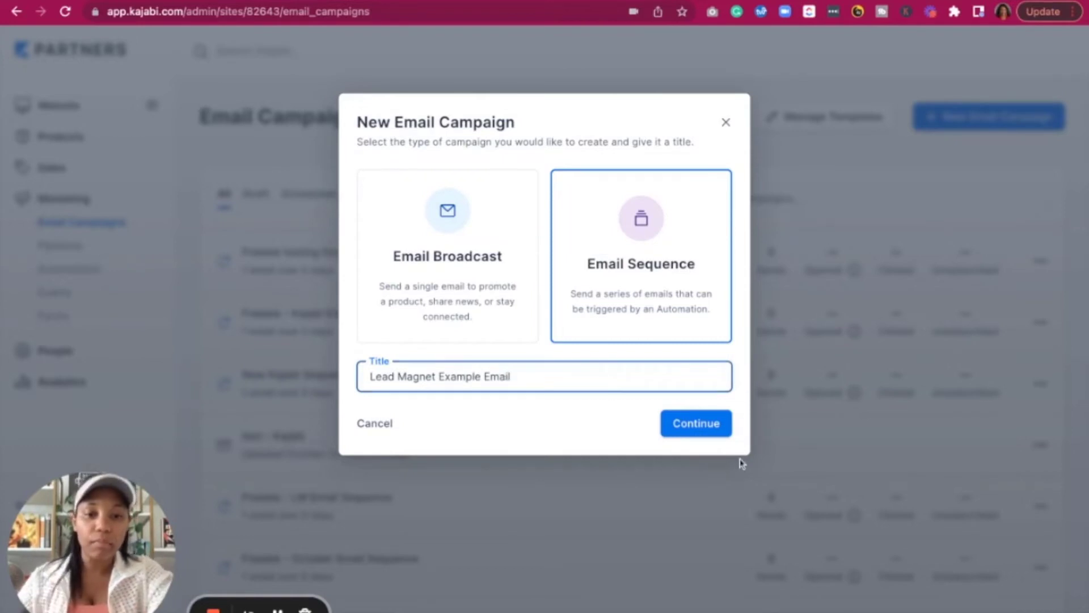
pyautogui.click(701, 429)
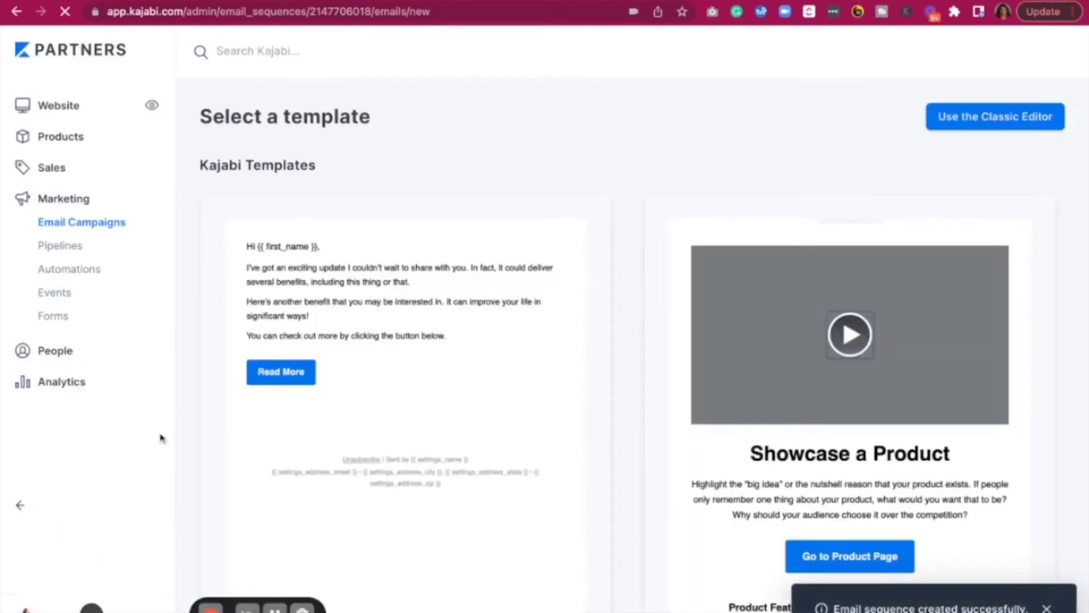
# Add a Simple Text email named 'Lead Magnet Example Seq' to the sequence
pyautogui.scroll(-3, 305, 362)
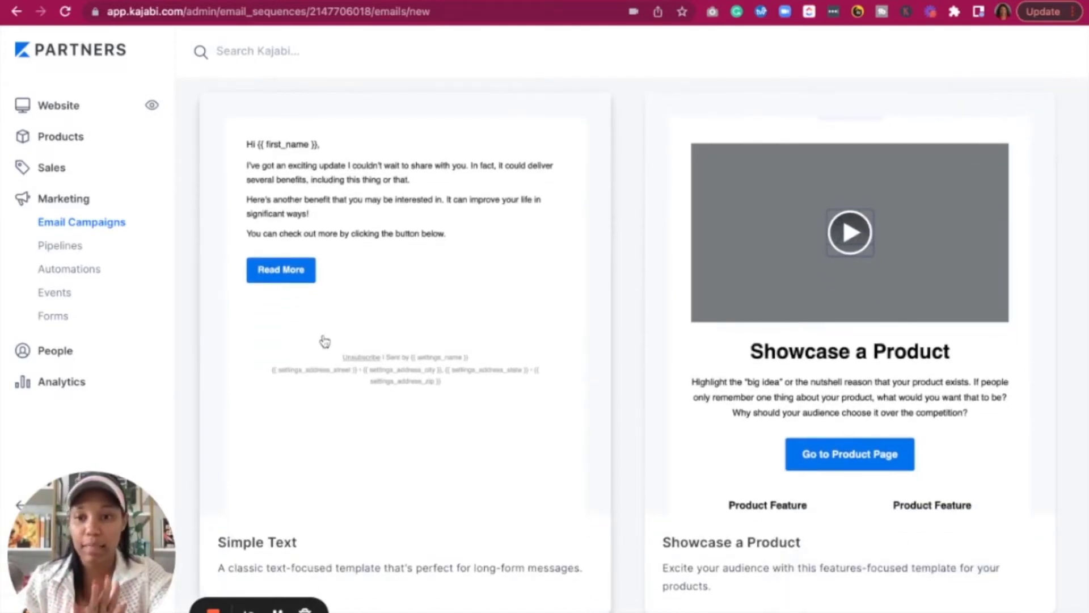
pyautogui.click(307, 265)
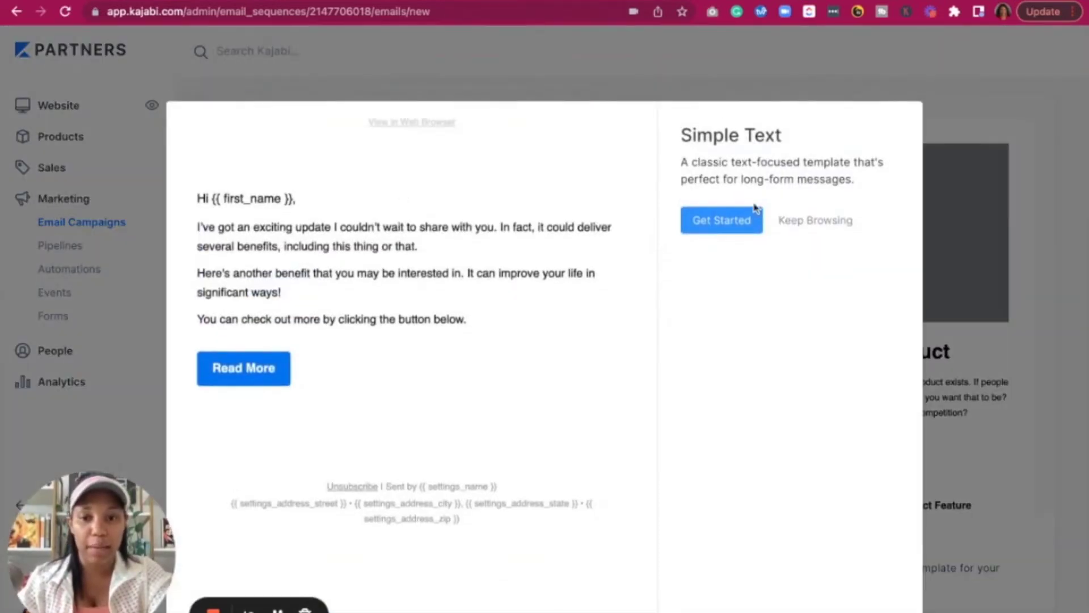
pyautogui.click(716, 226)
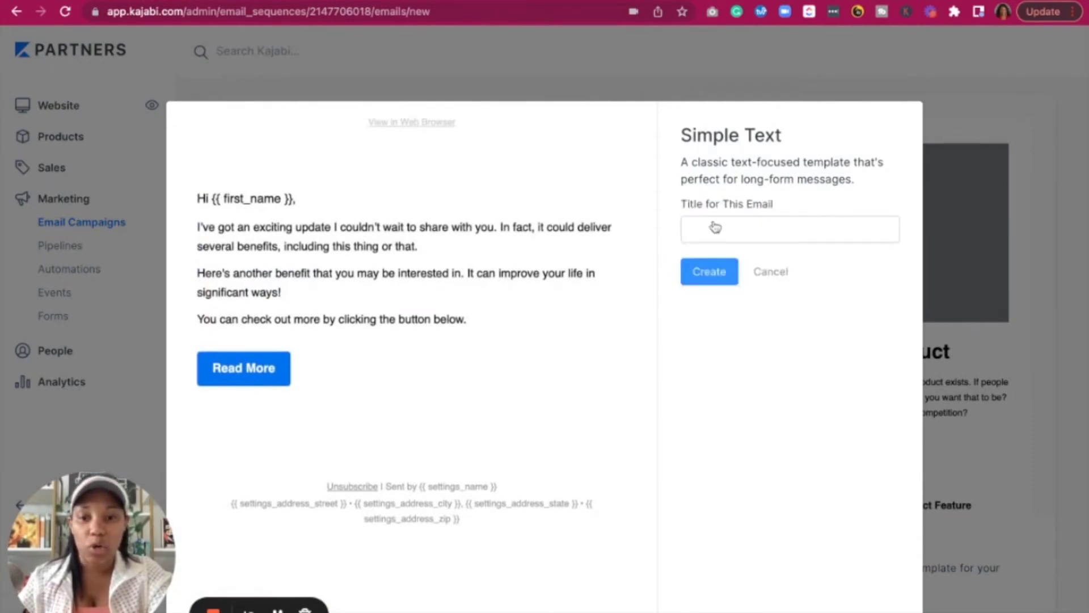
pyautogui.click(716, 227)
pyautogui.write('Lead Magnet ')
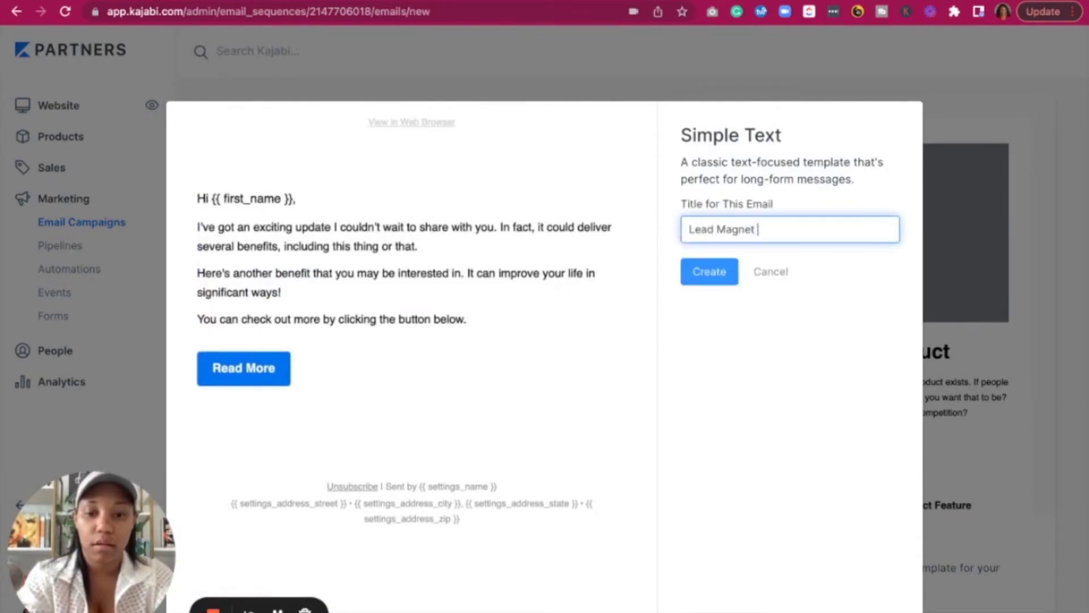
pyautogui.write('Example ')
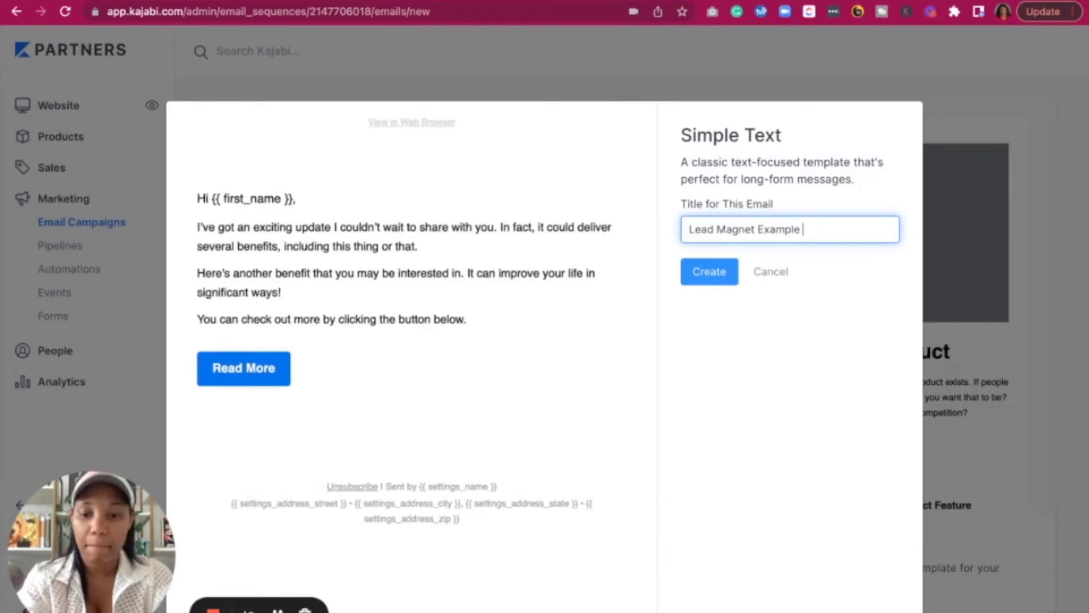
pyautogui.write('Seq')
pyautogui.click(709, 272)
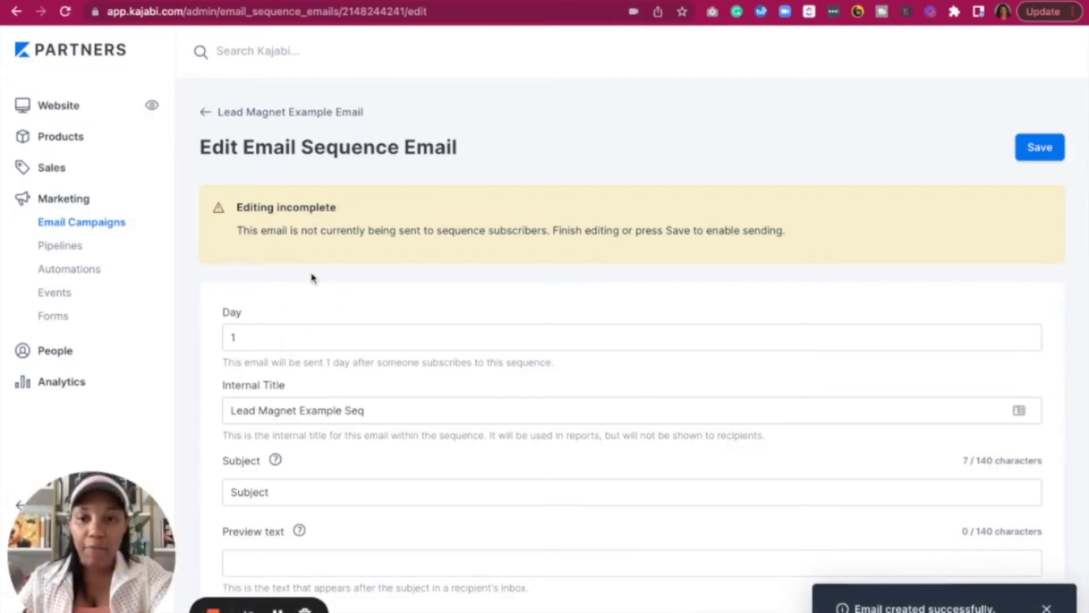
# Change the email's send day from 1 to 0 so it goes out immediately
pyautogui.scroll(-2, 312, 320)
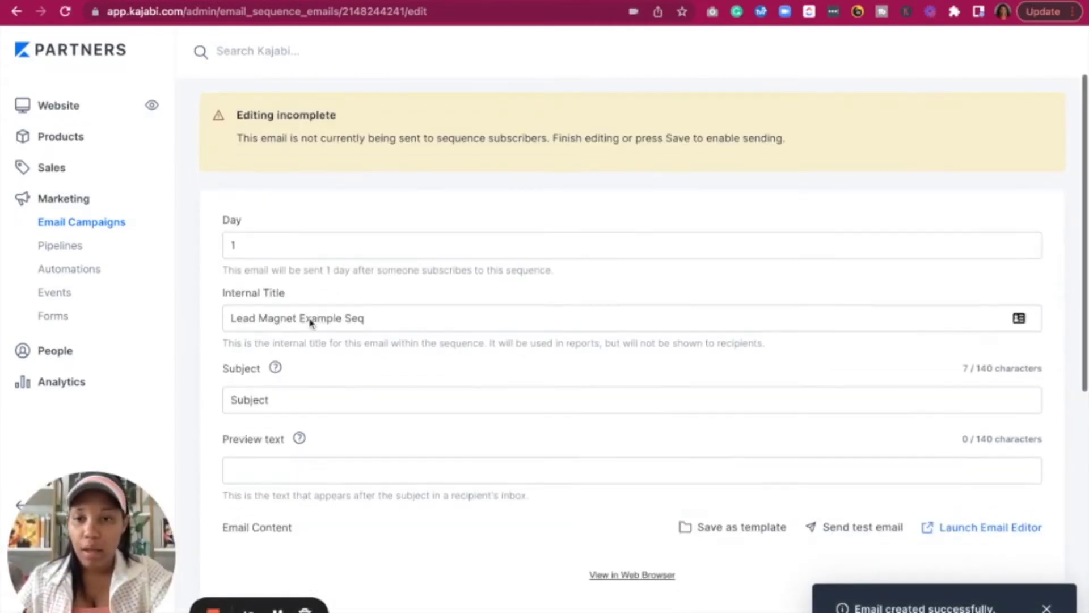
pyautogui.click(241, 250)
pyautogui.press('BackSpace')
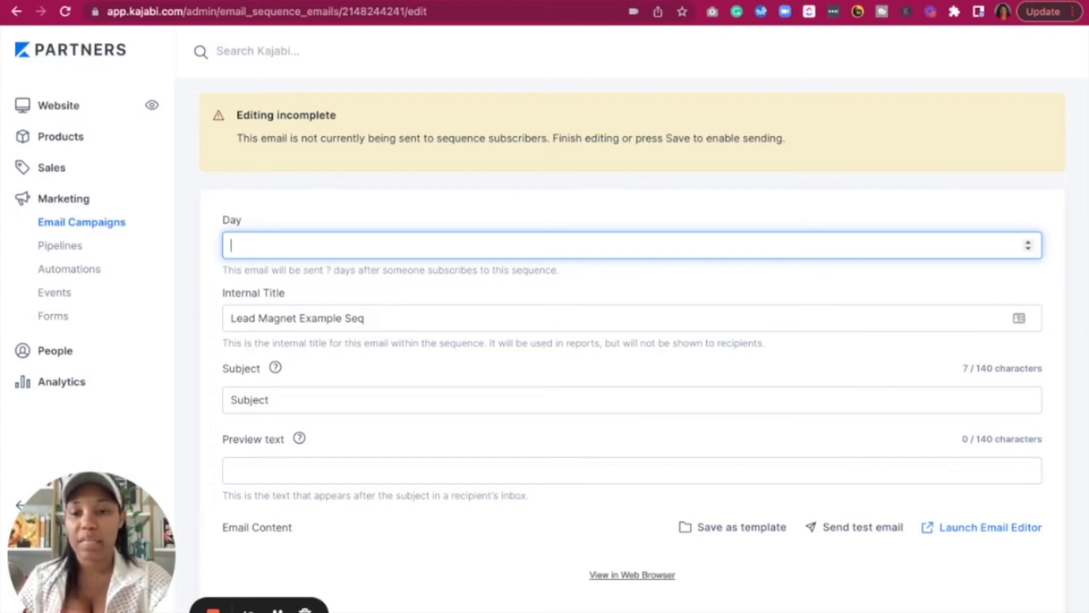
pyautogui.write('0')
pyautogui.click(316, 358)
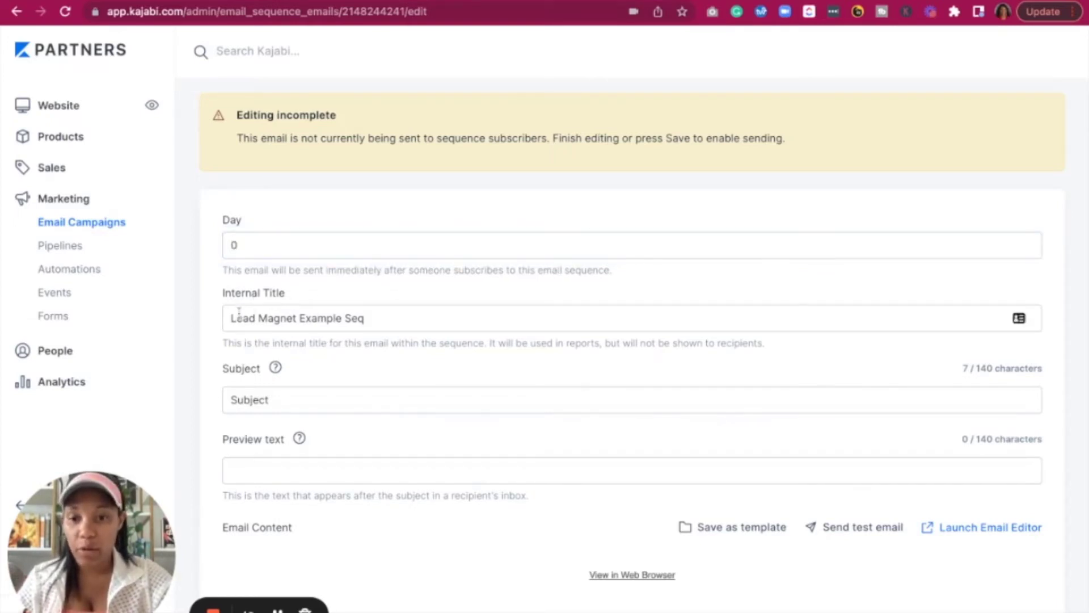
# Replace the Subject placeholder with 'Lead Magnet Example Title'
pyautogui.click(295, 400)
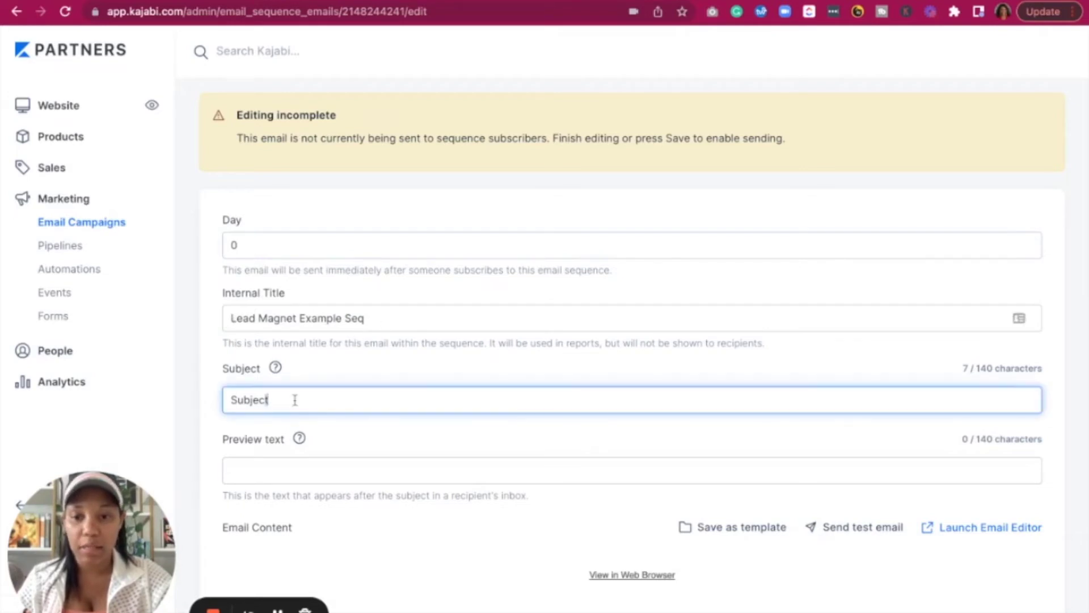
pyautogui.doubleClick(295, 400)
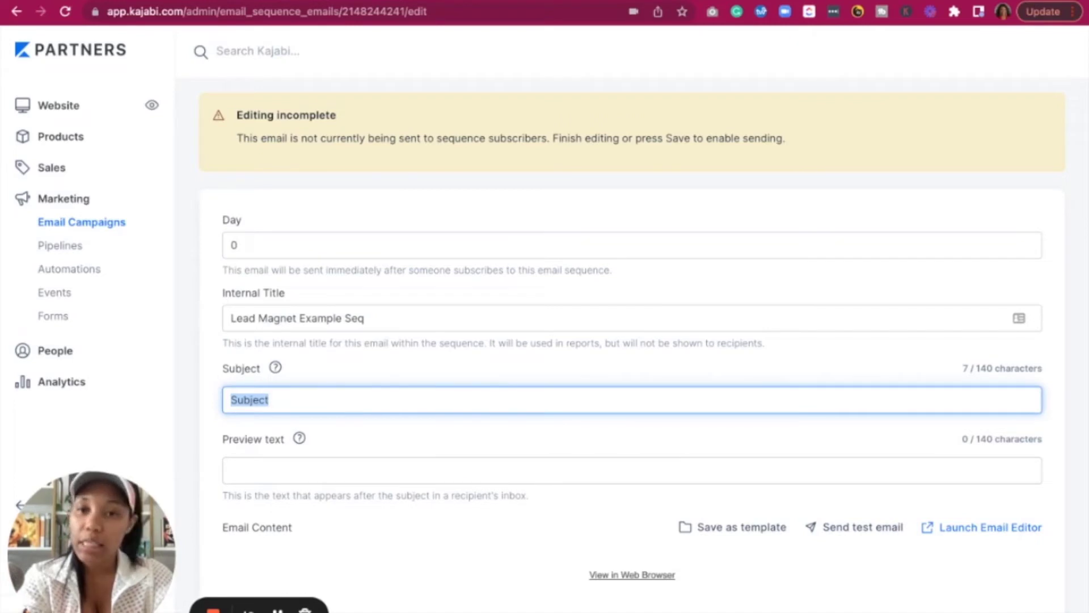
pyautogui.write('Lea')
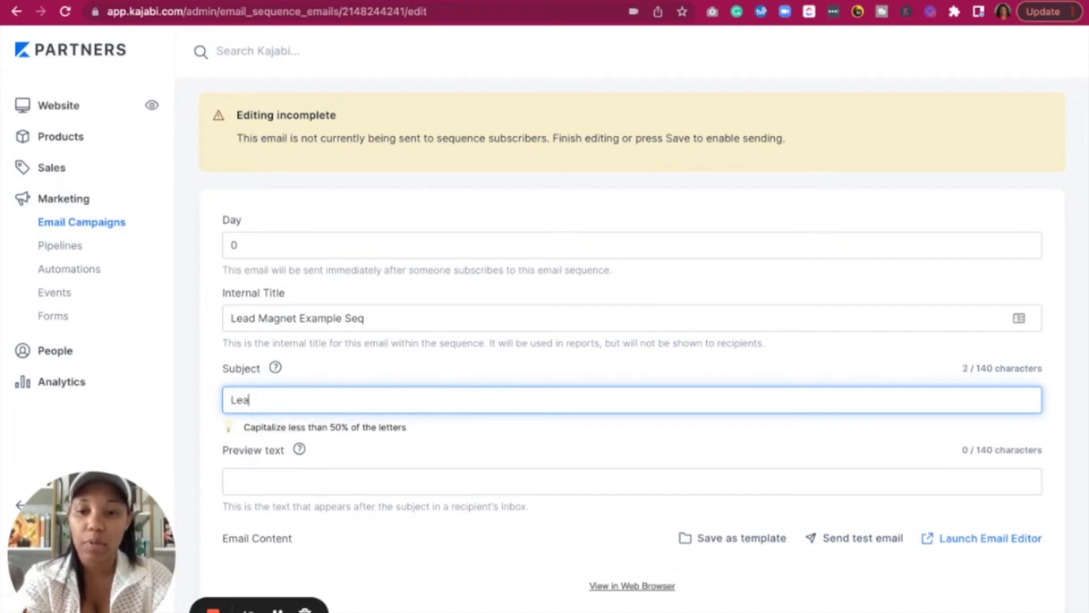
pyautogui.write('d Magne')
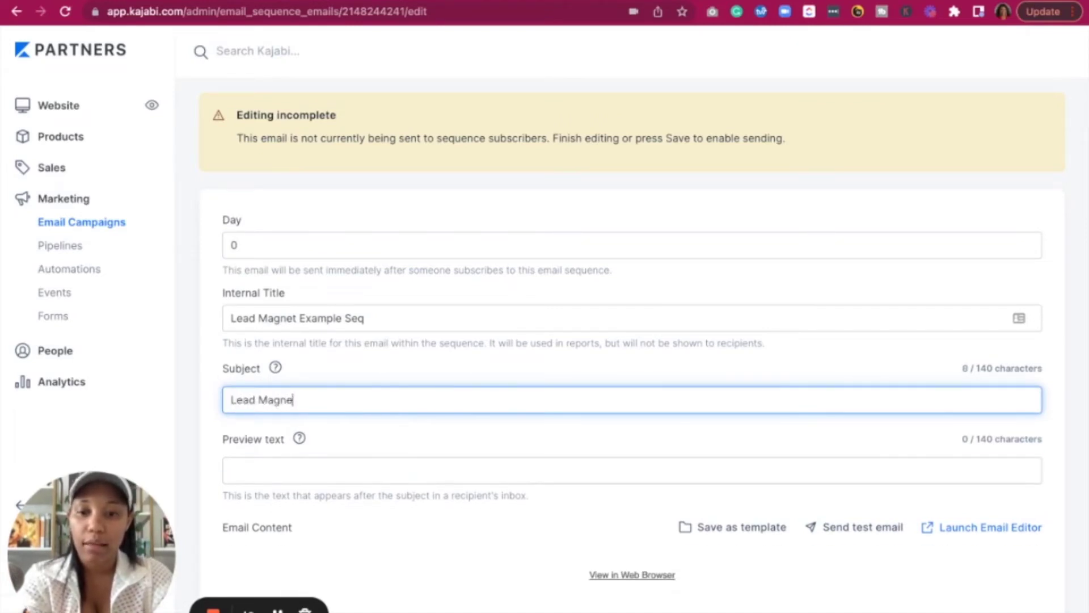
pyautogui.write('t Example Title')
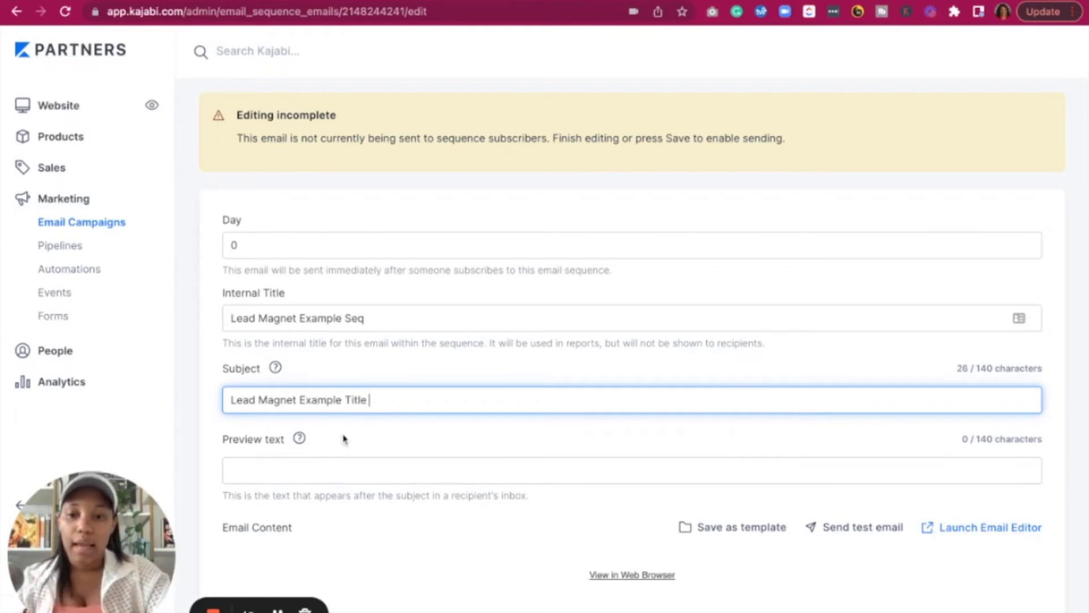
pyautogui.click(321, 475)
pyautogui.click(343, 388)
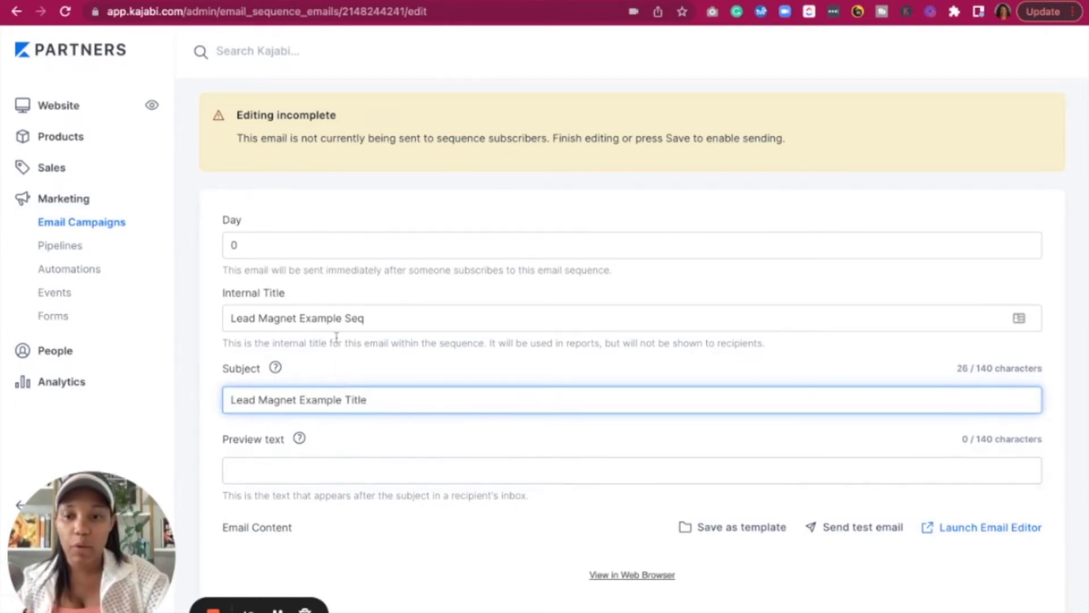
pyautogui.scroll(-3, 336, 343)
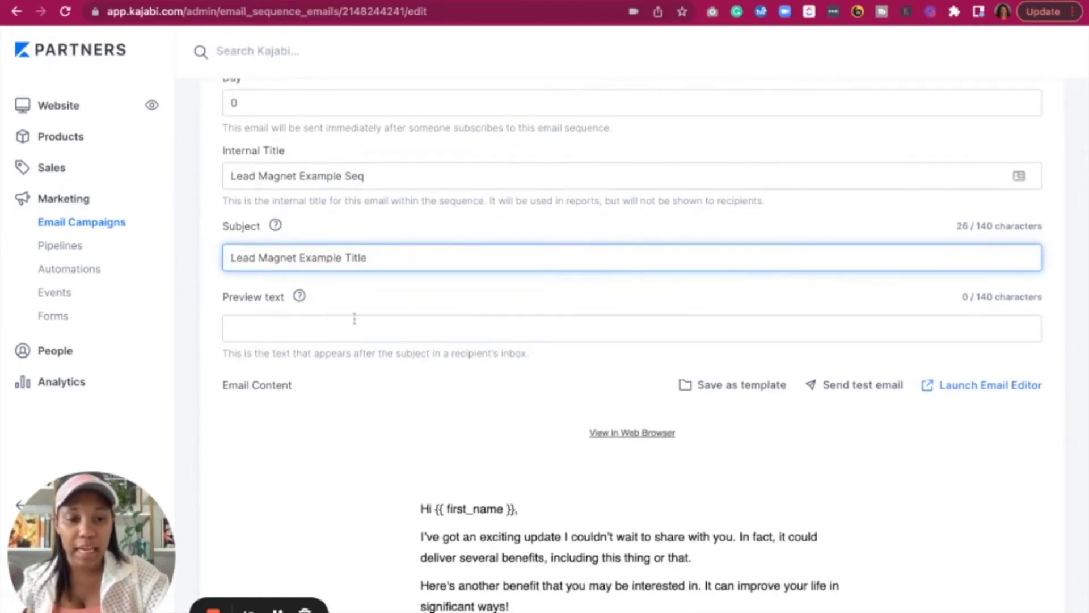
pyautogui.scroll(-5, 518, 409)
pyautogui.scroll(2, 517, 392)
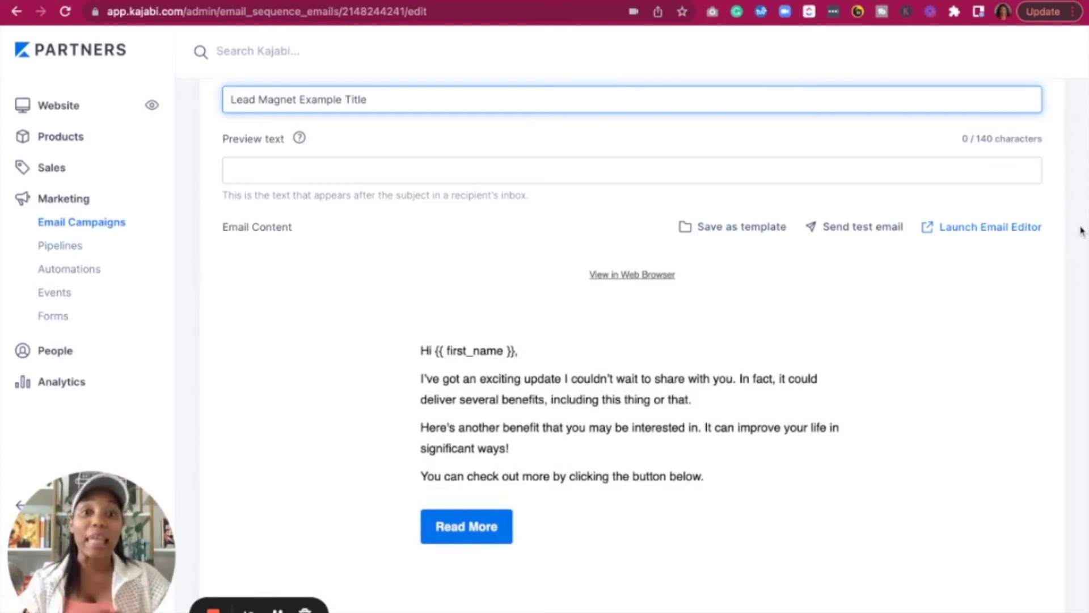
# Open Lead Magnet Example Seq in the email builder, check the Read More button's link action, and return to Sections
pyautogui.moveTo(675, 292)
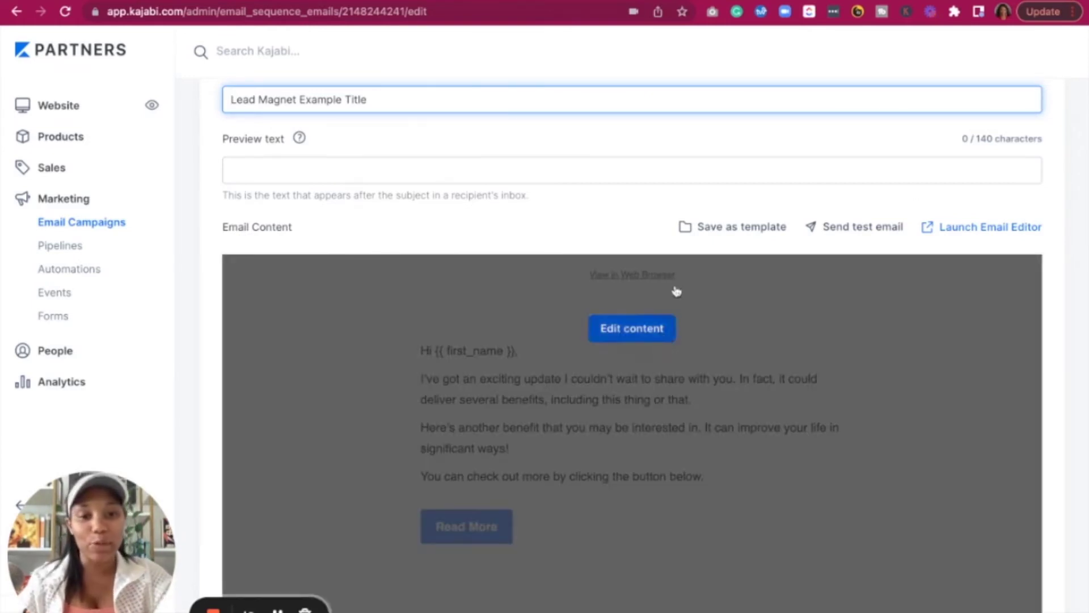
pyautogui.click(631, 335)
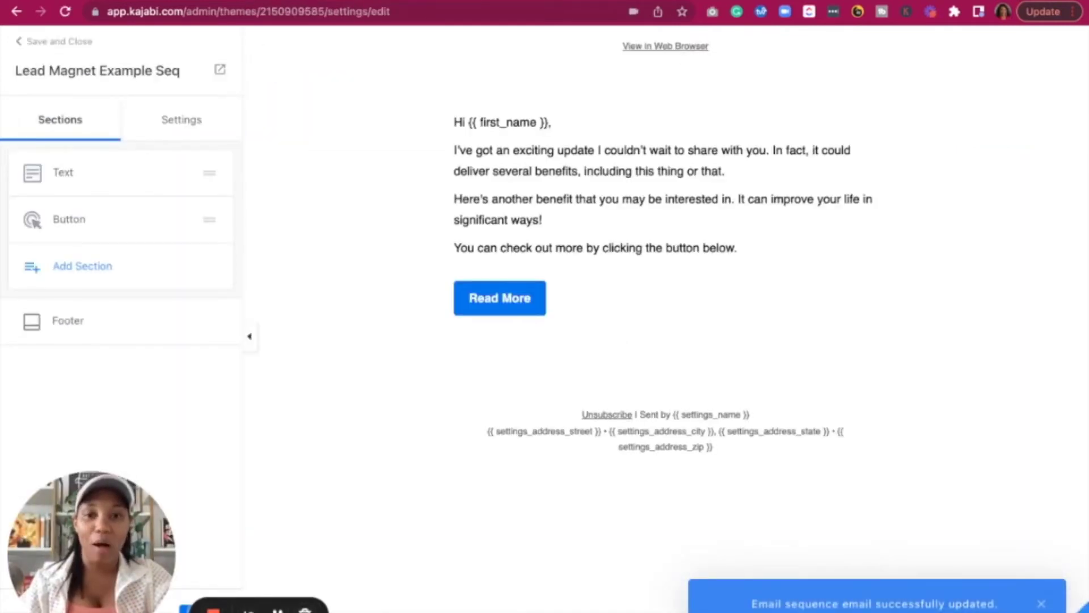
pyautogui.moveTo(493, 301)
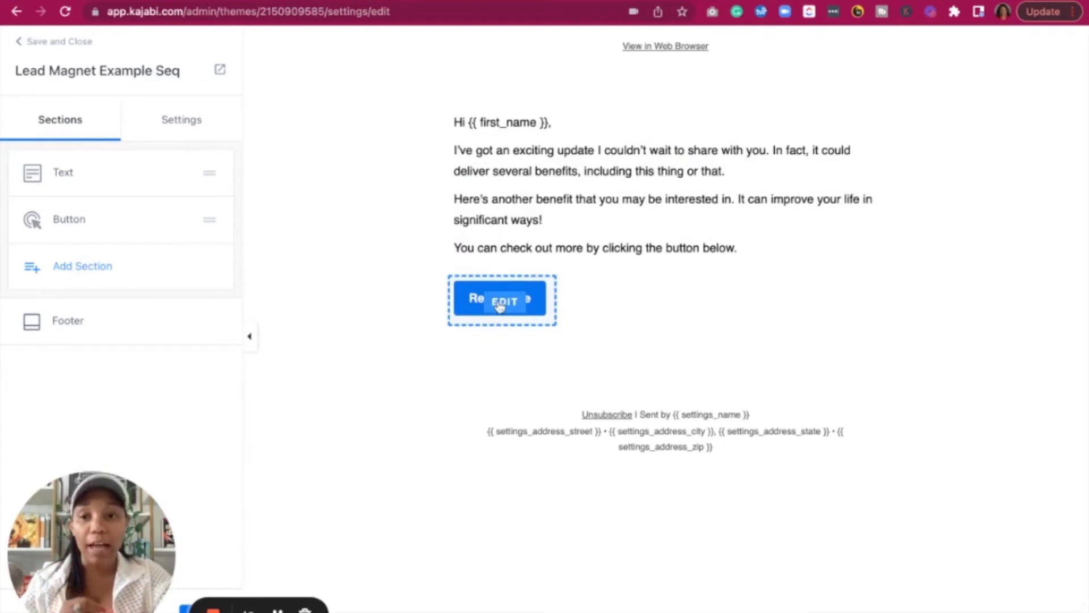
pyautogui.click(68, 222)
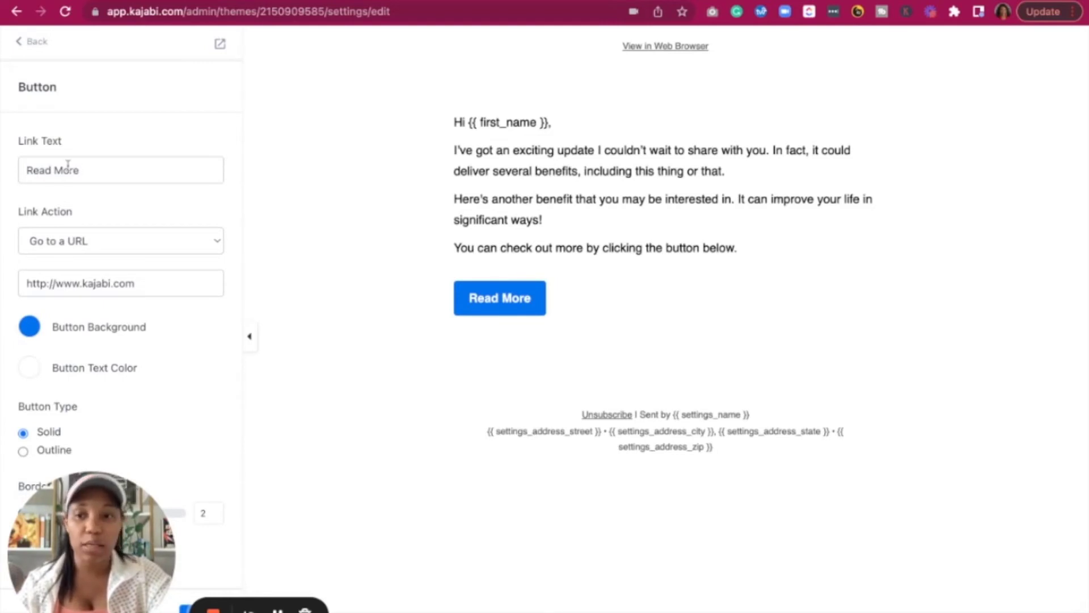
pyautogui.click(40, 251)
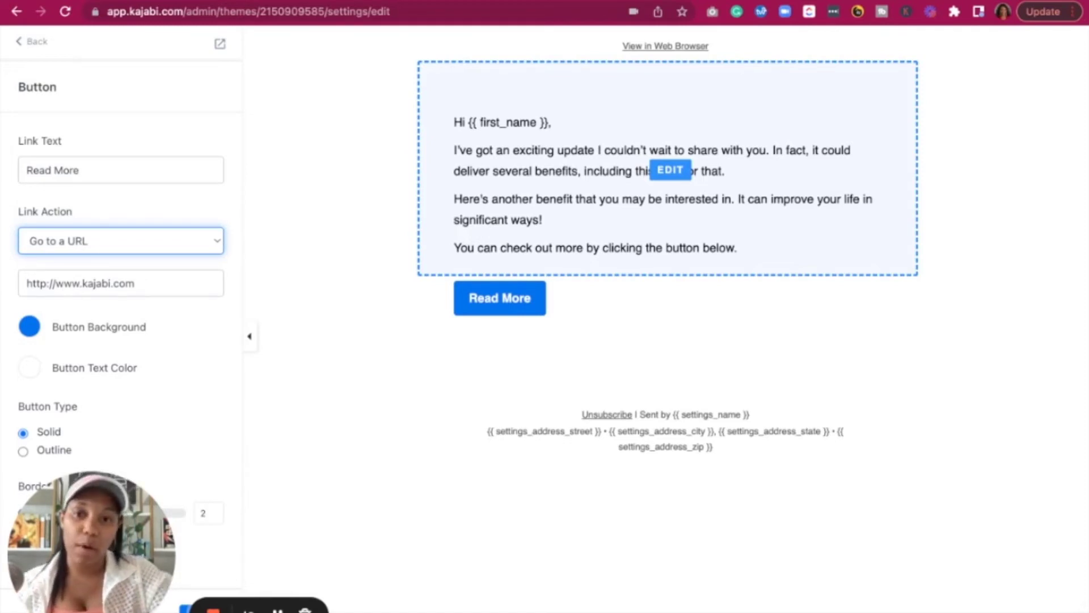
pyautogui.scroll(-7, 131, 301)
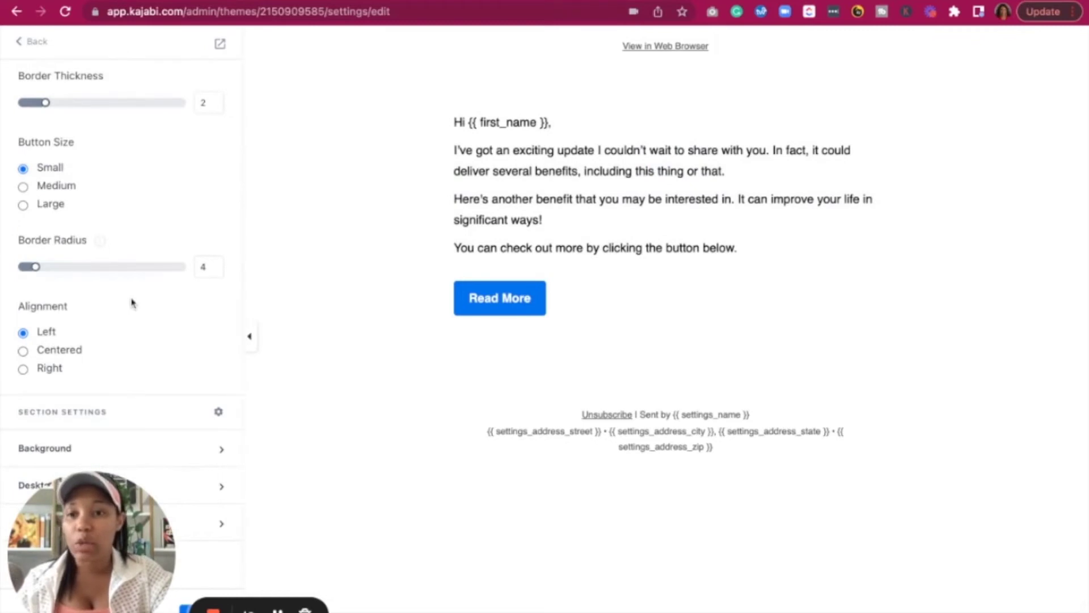
pyautogui.scroll(10, 130, 301)
pyautogui.click(35, 44)
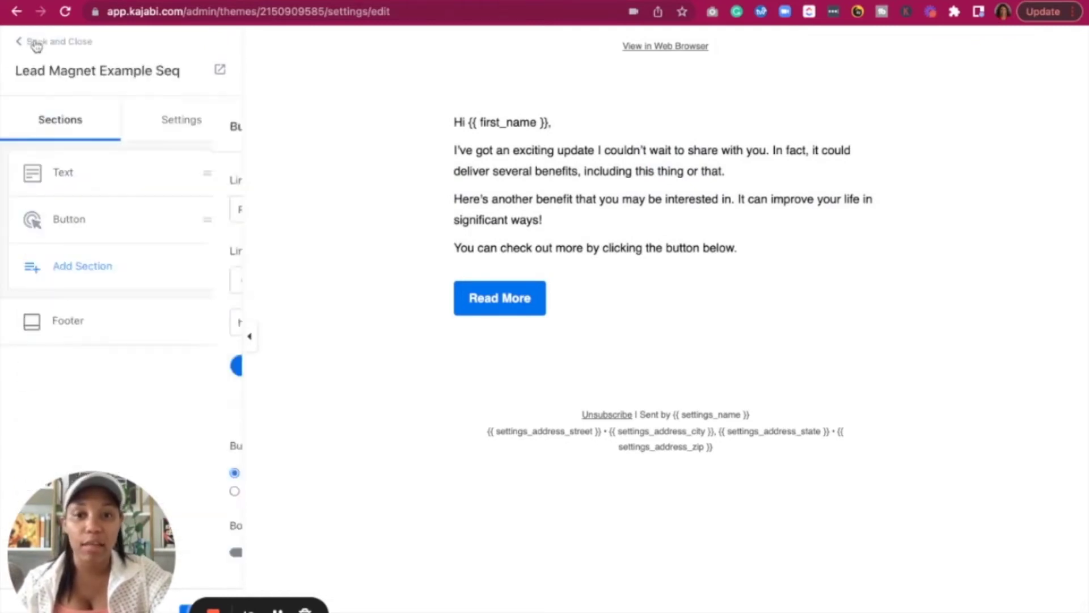
# Save the sequence email and reopen the Freebie testing pipeline from the Pipelines list
pyautogui.click(24, 48)
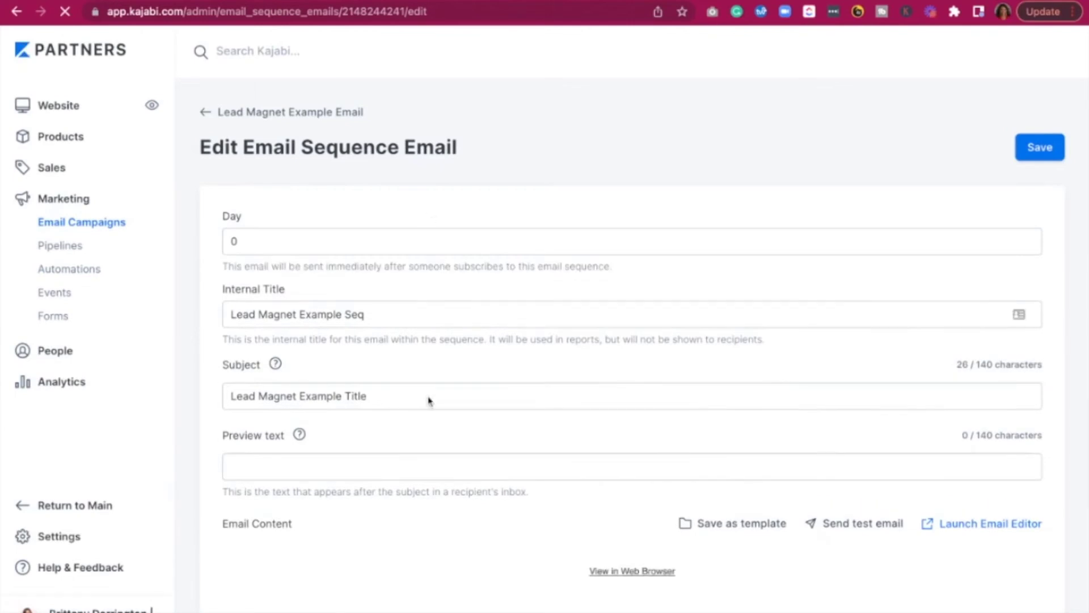
pyautogui.click(1040, 149)
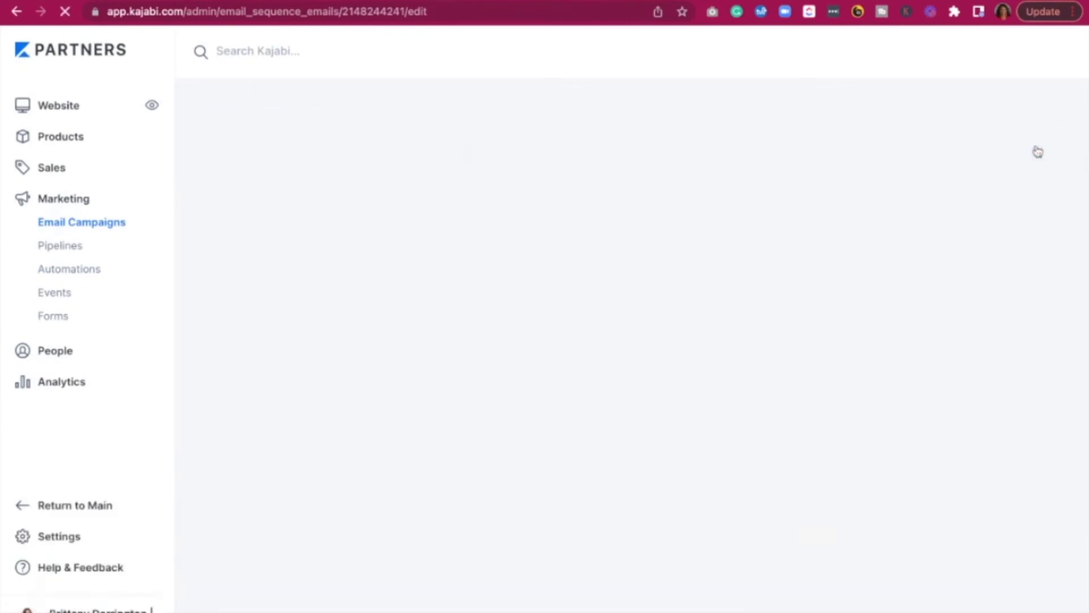
pyautogui.click(64, 247)
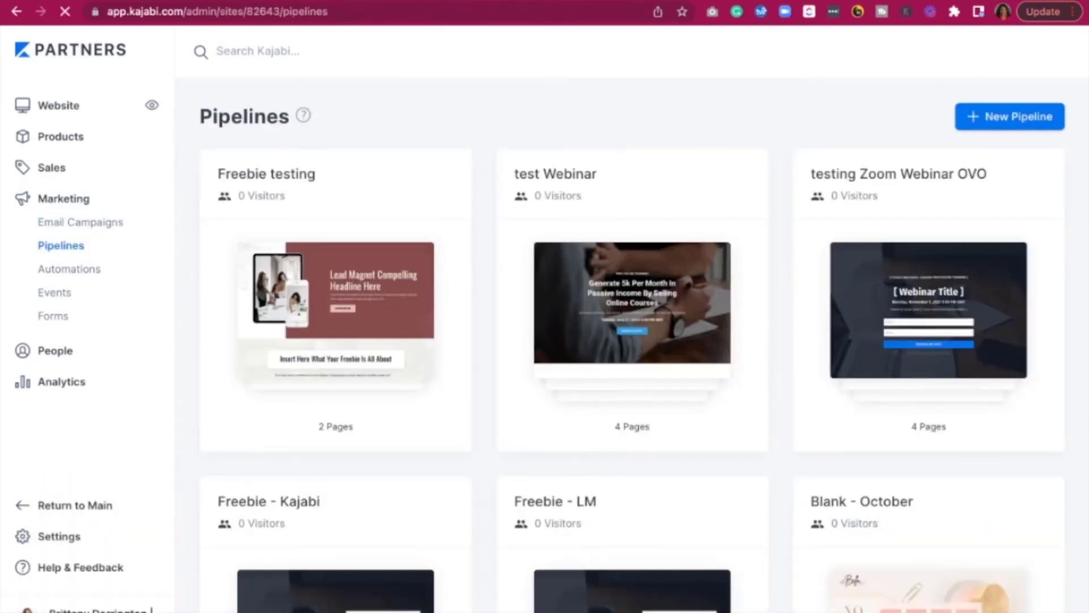
pyautogui.click(299, 175)
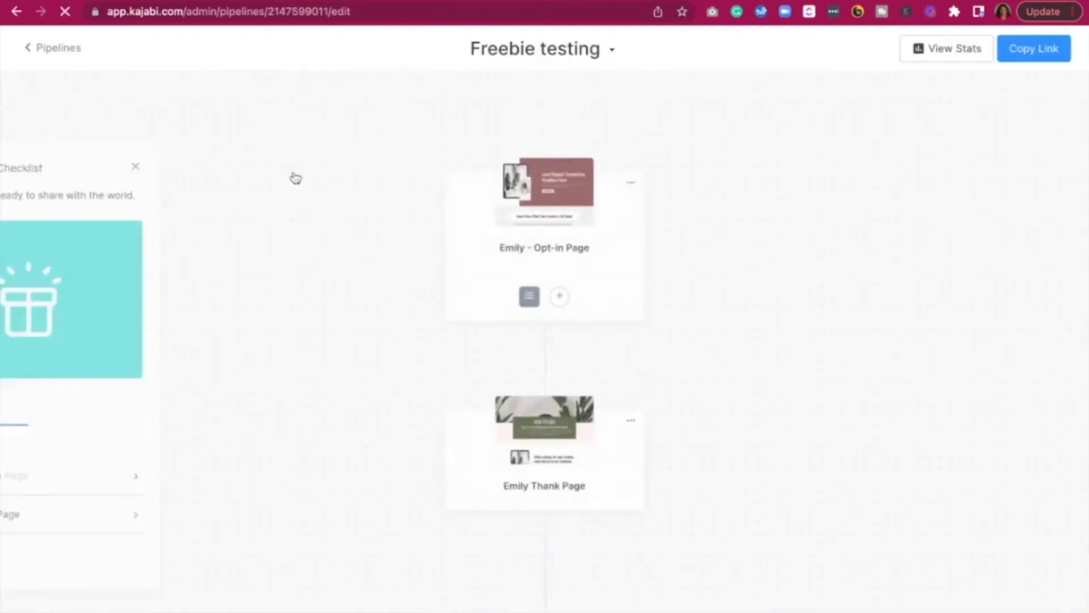
# Add an Opt-in Page automation subscribing submitters to the 'Lead Magnet Example Email' sequence, and save it
pyautogui.click(562, 305)
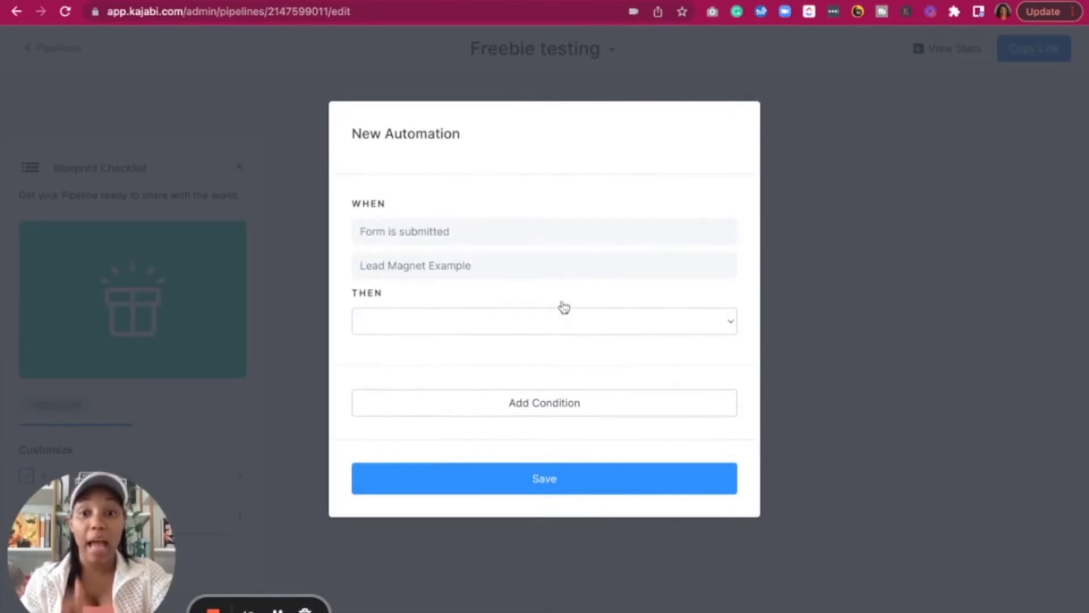
pyautogui.click(452, 330)
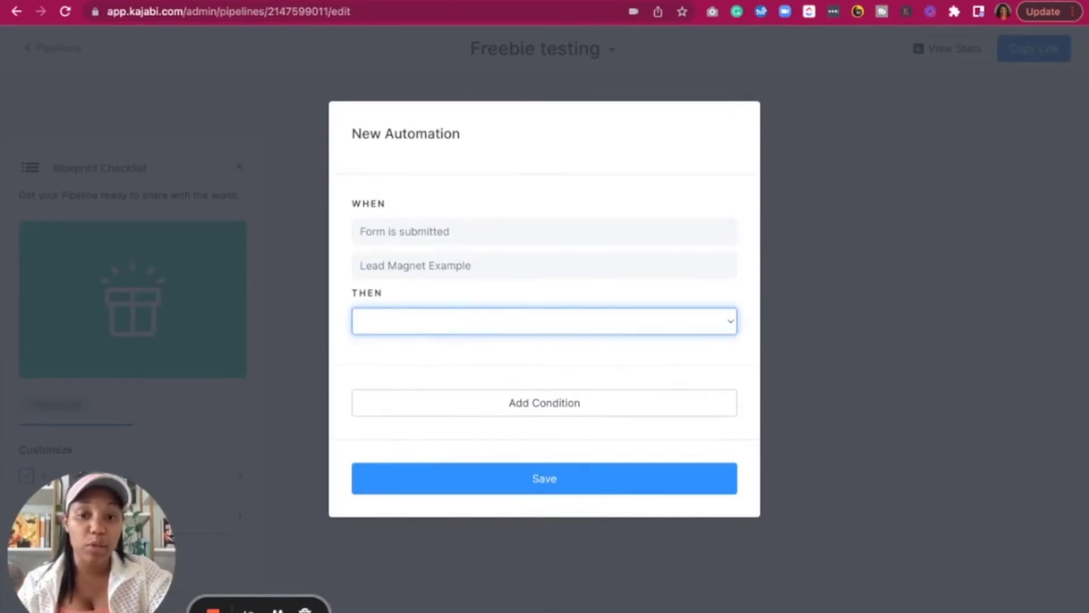
pyautogui.click(438, 438)
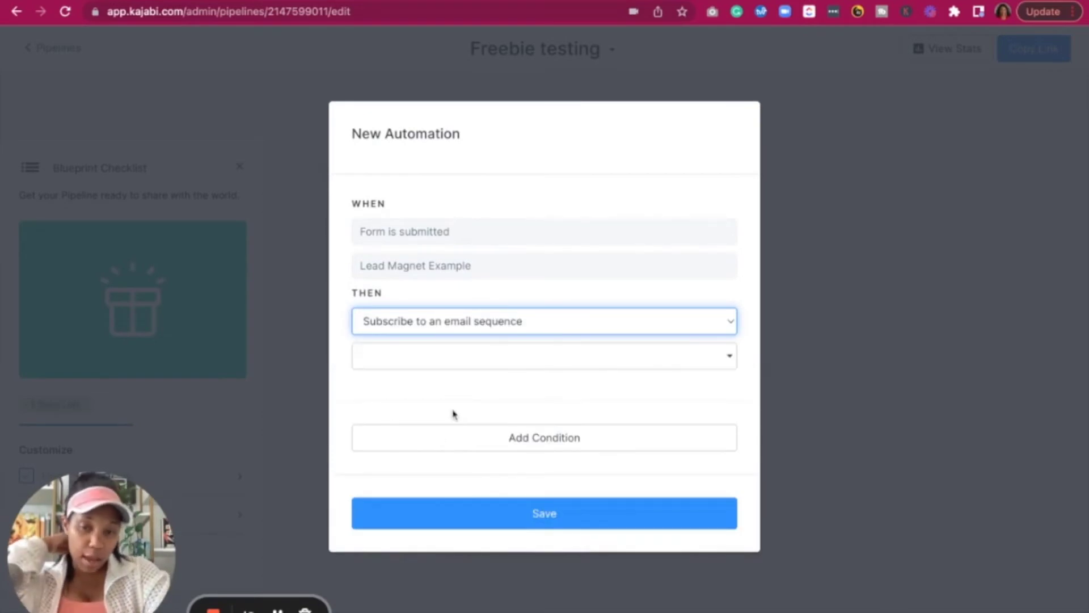
pyautogui.click(484, 360)
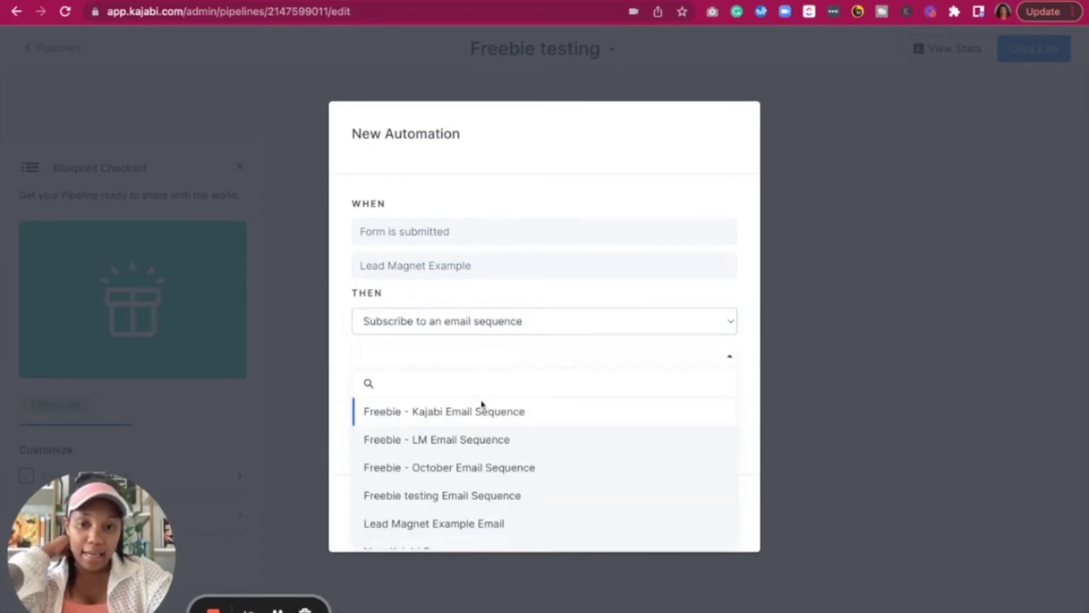
pyautogui.scroll(-1, 453, 478)
pyautogui.click(442, 499)
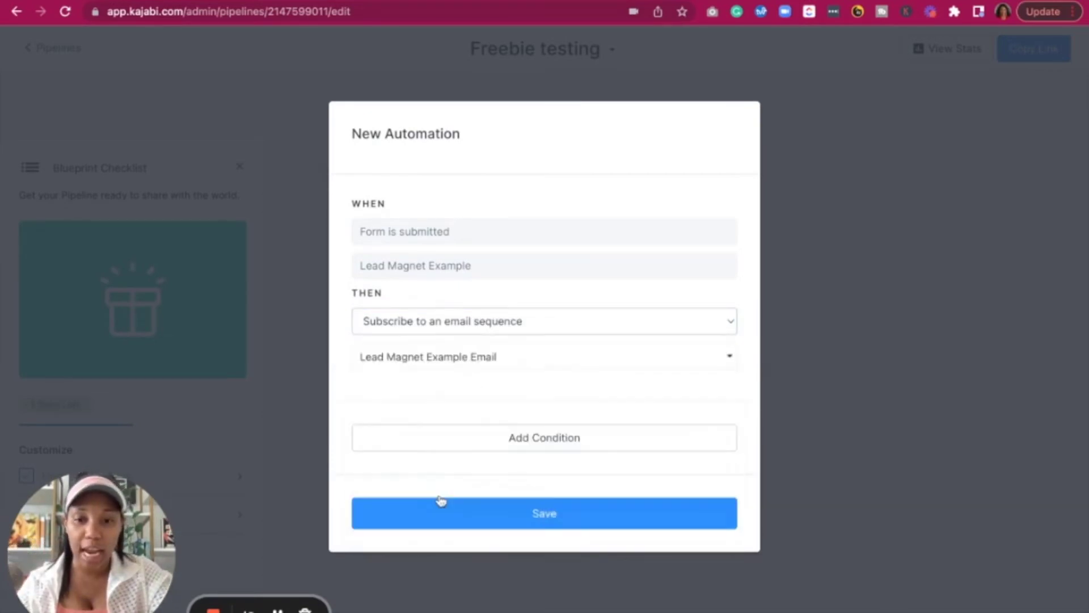
pyautogui.click(503, 521)
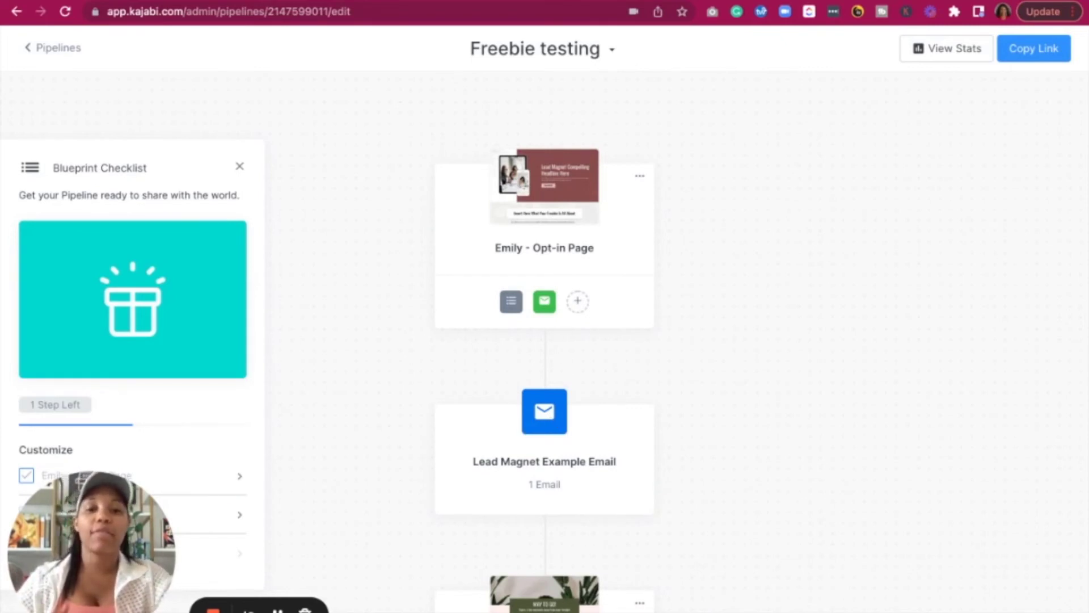
pyautogui.scroll(-5, 578, 369)
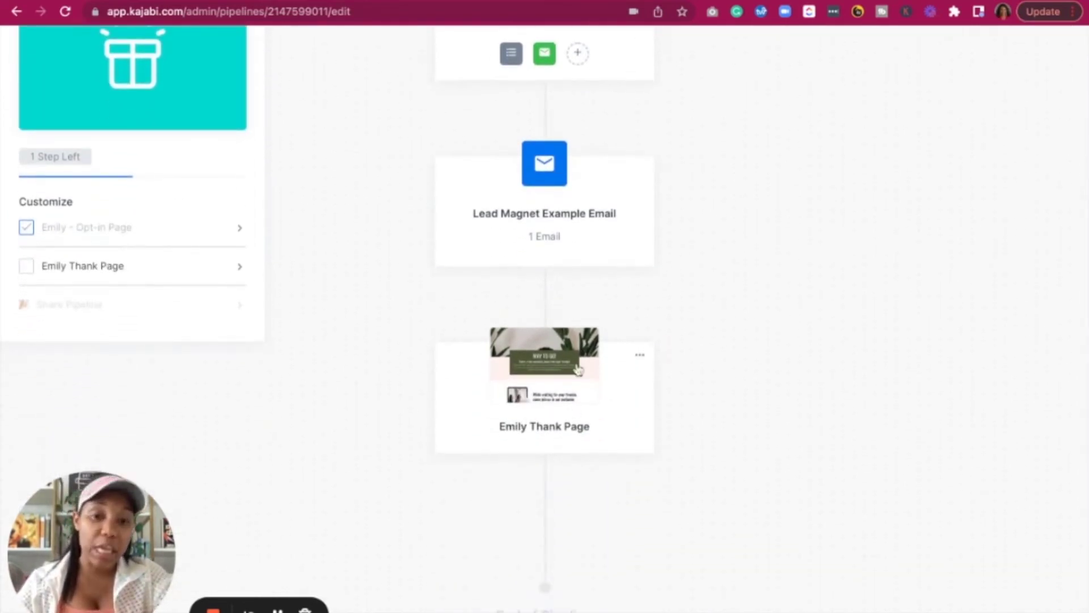
pyautogui.click(576, 361)
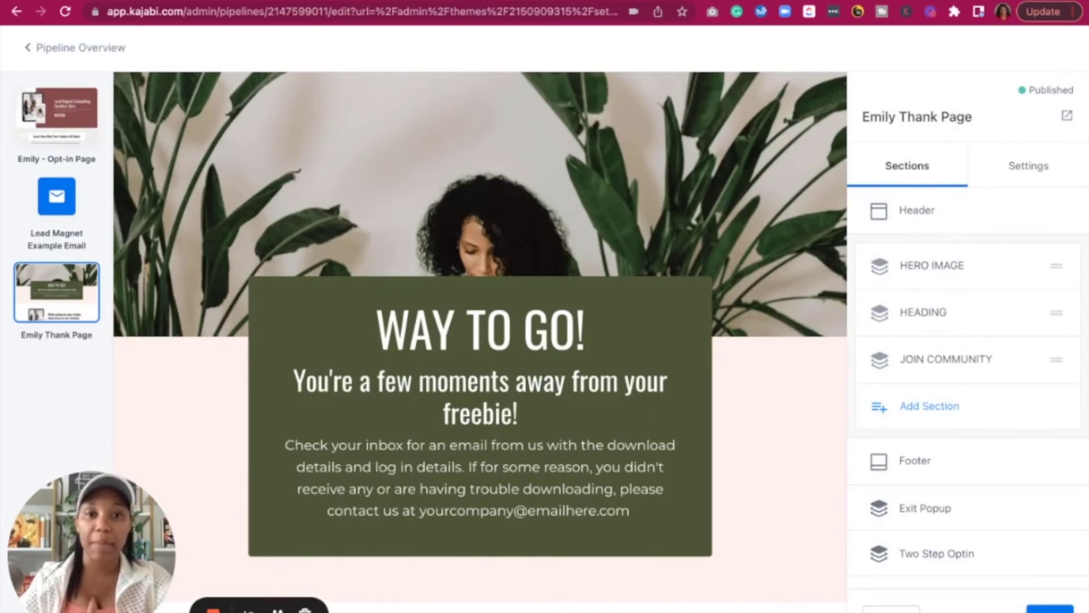
pyautogui.scroll(-7, 480, 352)
pyautogui.scroll(7, 480, 352)
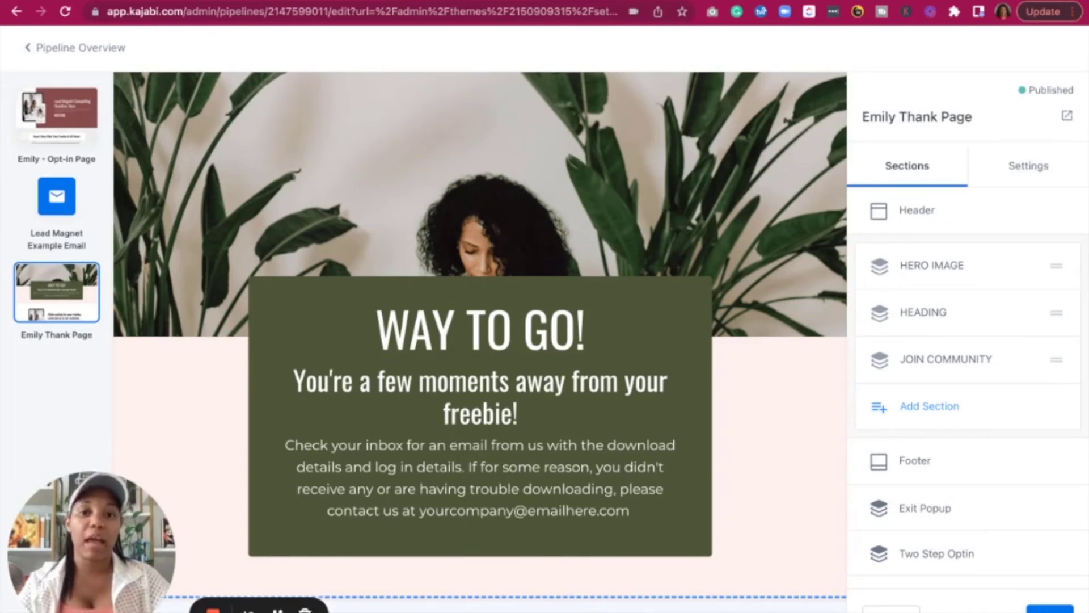
pyautogui.scroll(-7, 481, 445)
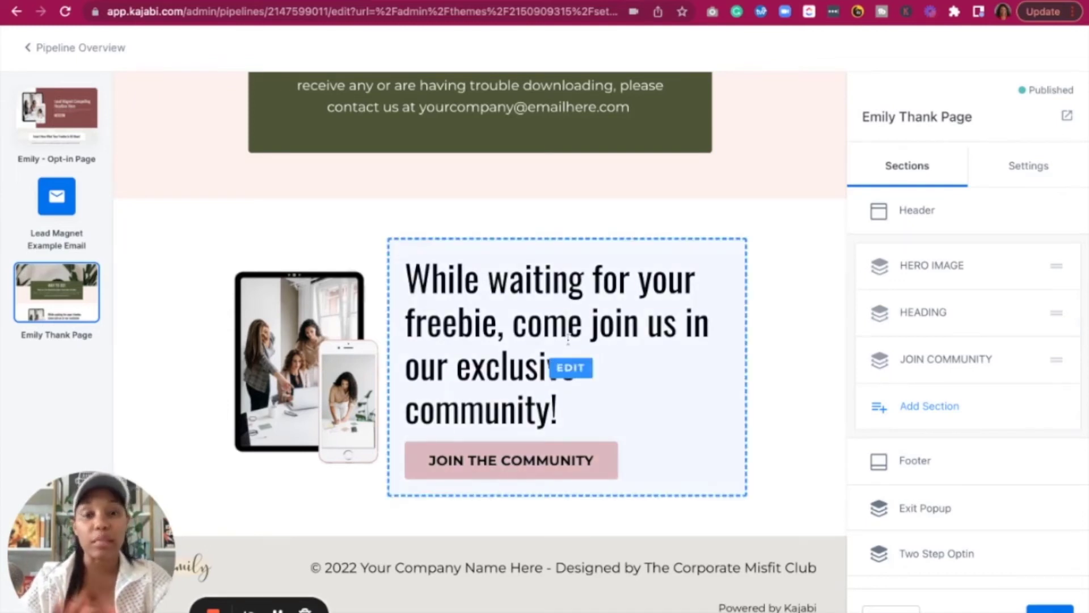
pyautogui.scroll(7, 568, 338)
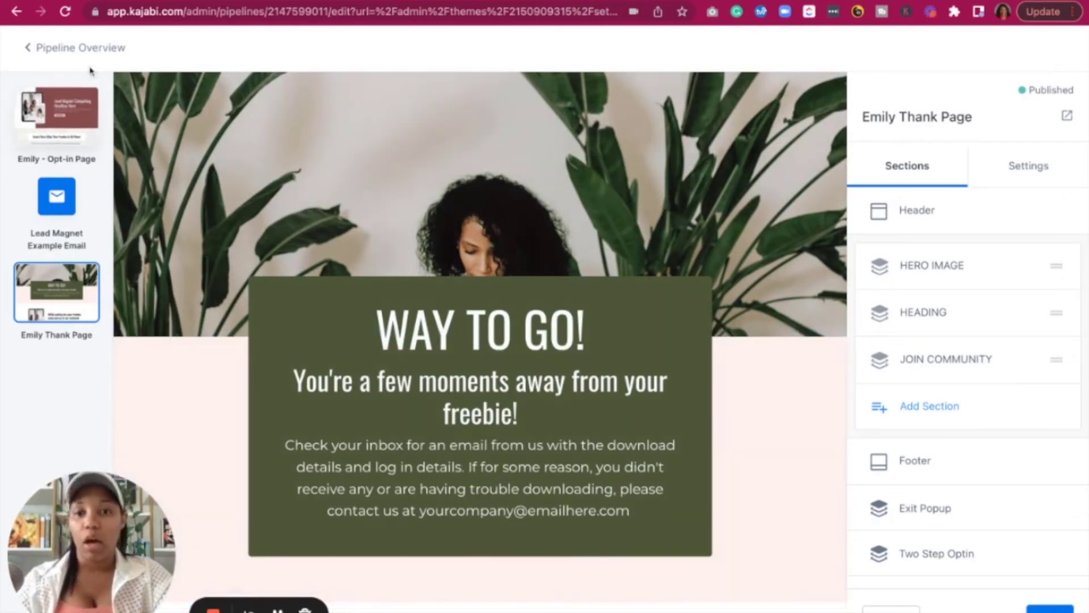
pyautogui.scroll(-3, 194, 382)
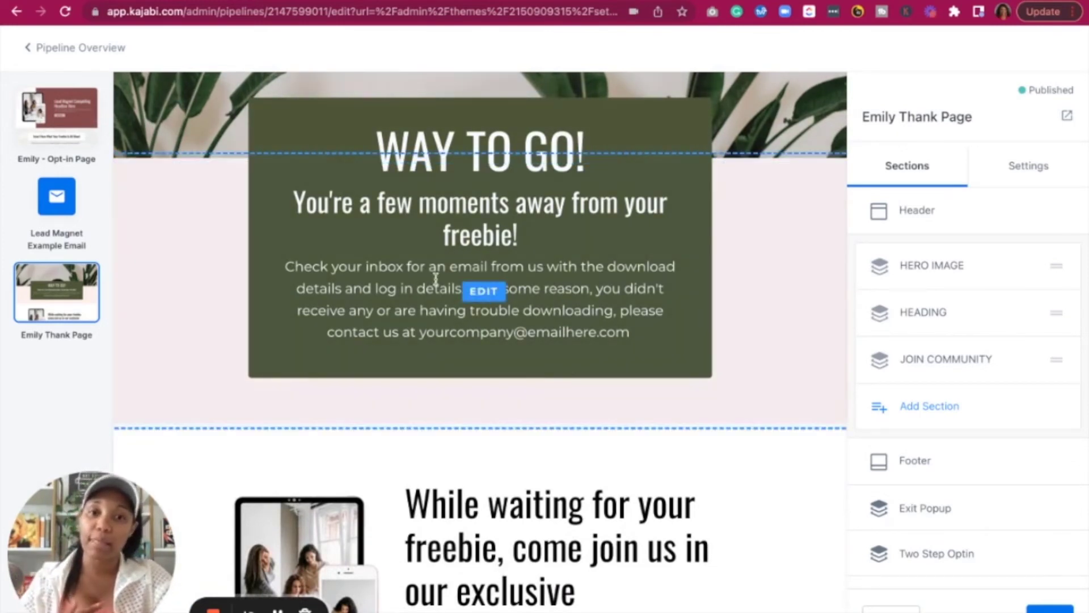
pyautogui.scroll(-4, 438, 287)
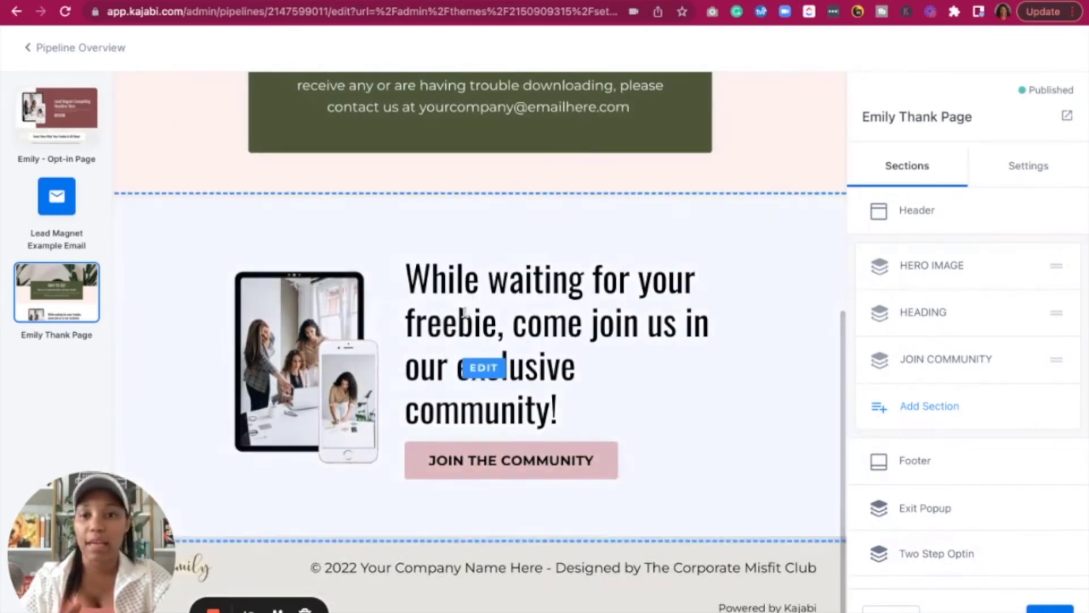
pyautogui.scroll(7, 428, 231)
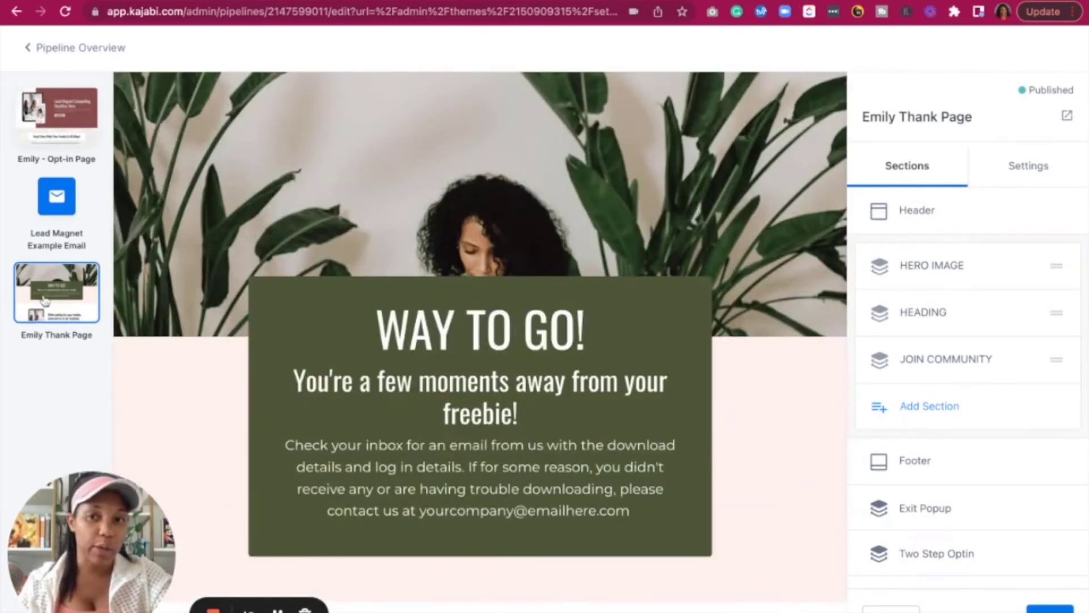
pyautogui.click(47, 115)
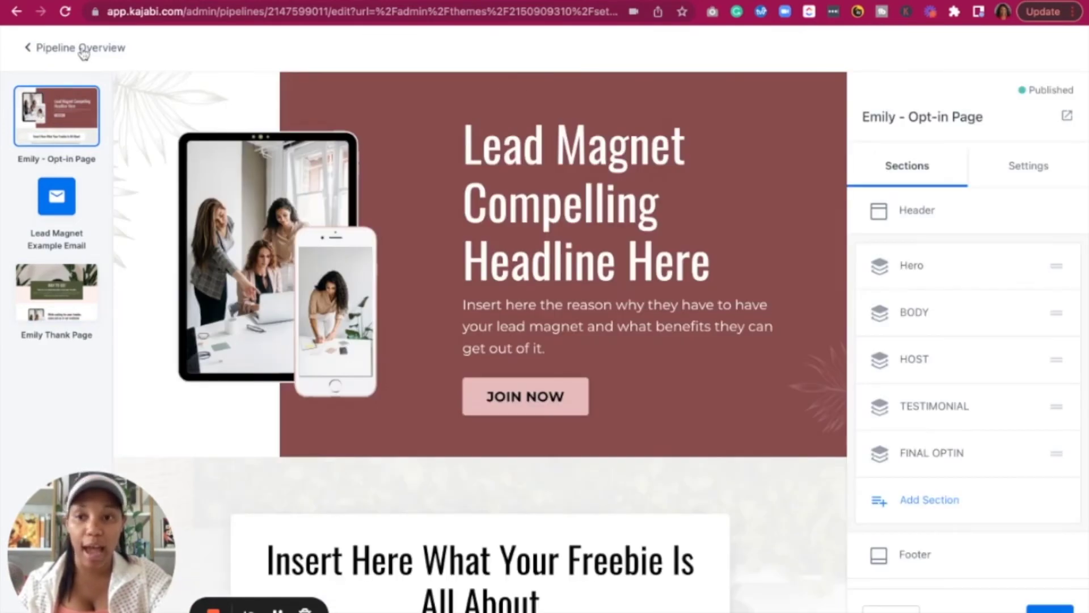
pyautogui.click(82, 49)
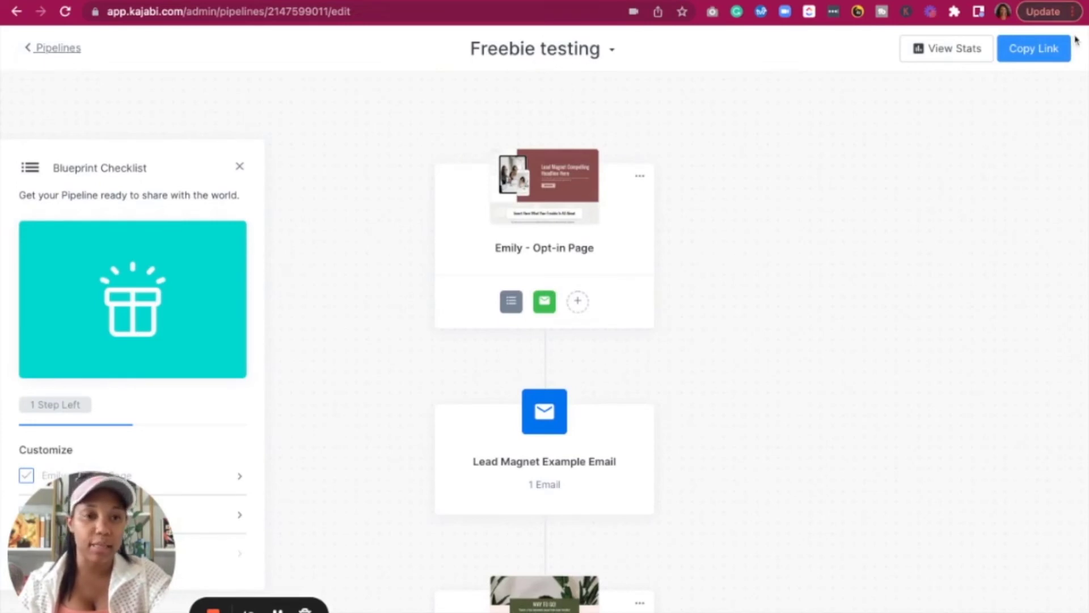
# Open the live opt-in page via Copy Link and bring up its JOIN NOW sign-up form
pyautogui.click(1051, 48)
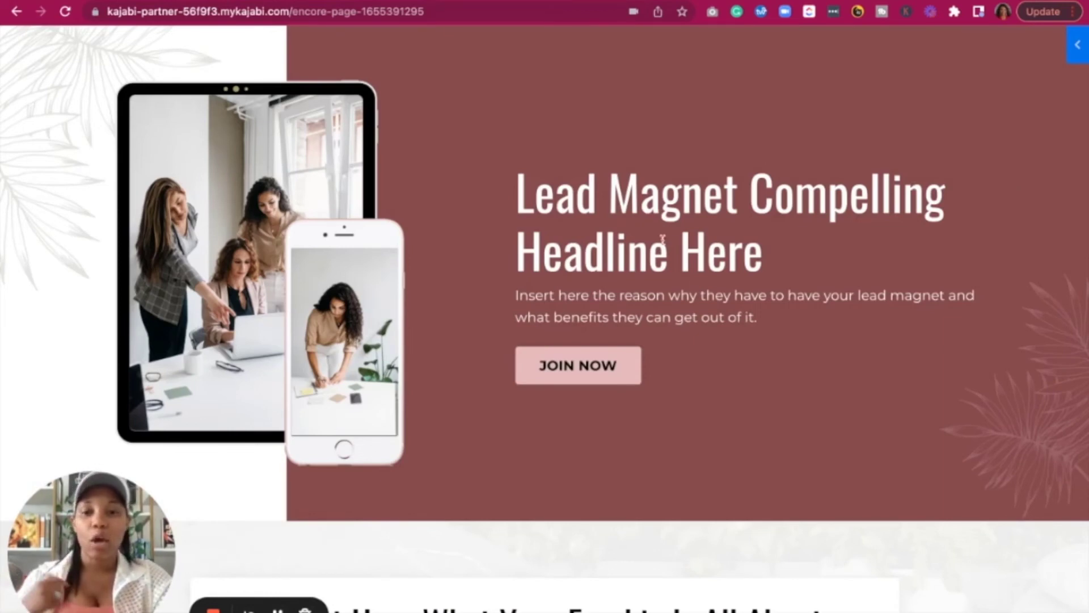
pyautogui.scroll(-10, 646, 391)
pyautogui.scroll(-4, 647, 391)
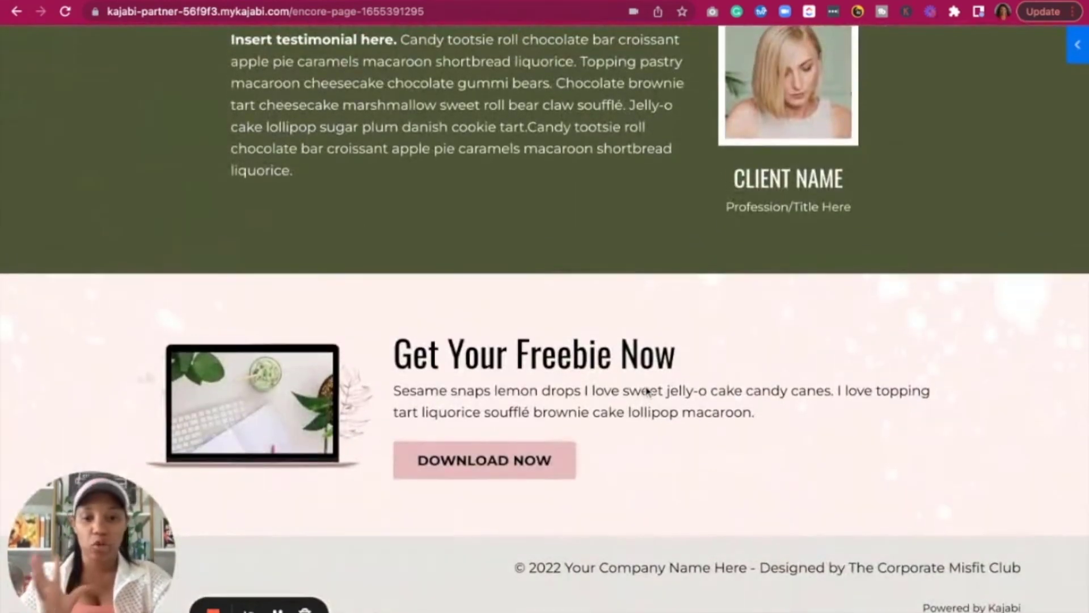
pyautogui.scroll(12, 582, 321)
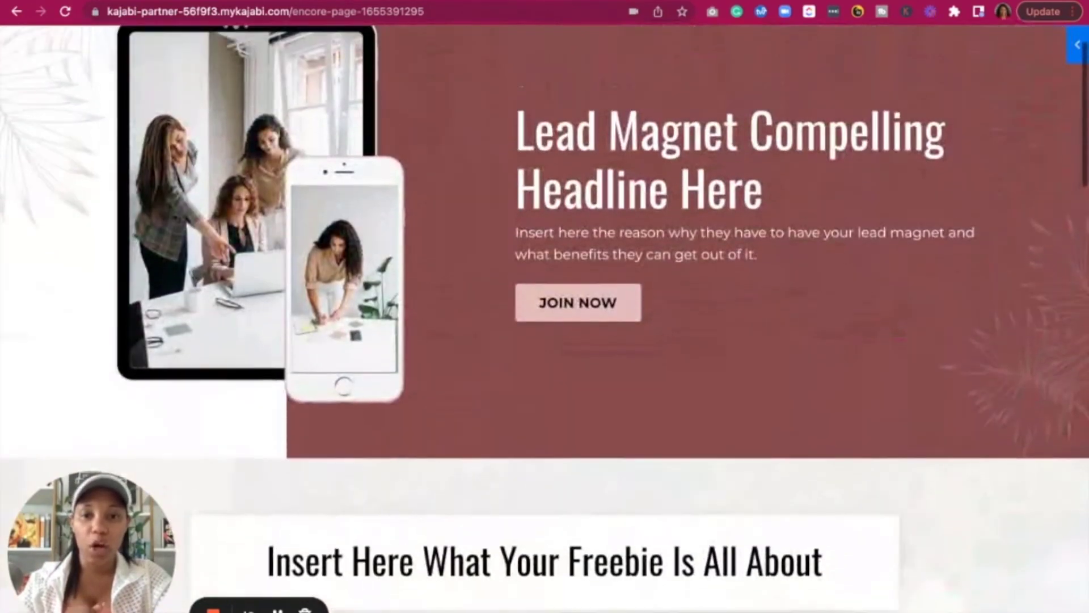
pyautogui.click(582, 321)
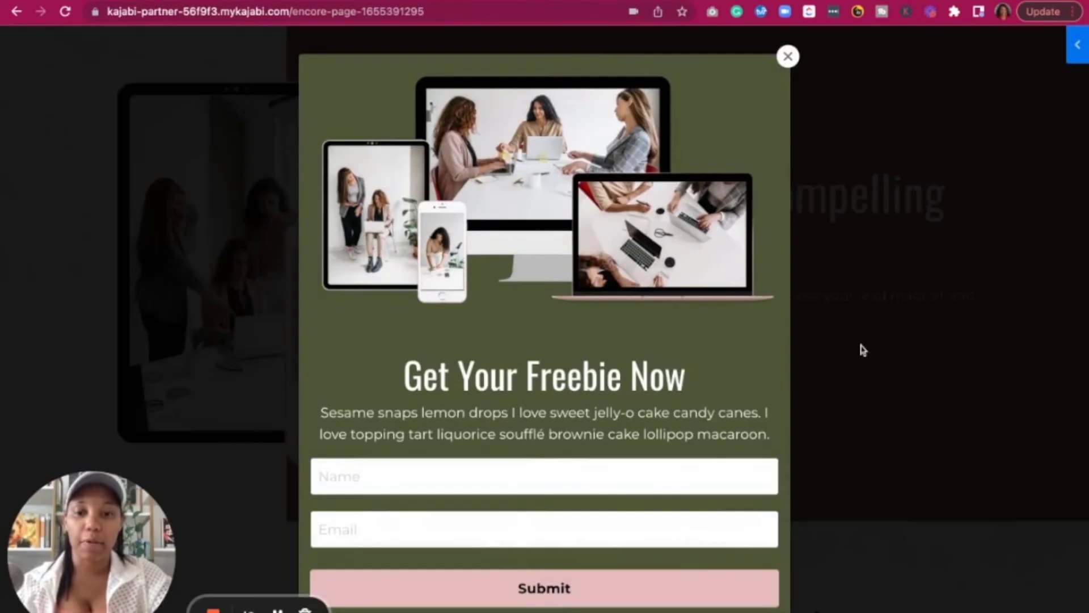
# Fill in a test name and e-mail address, submit to reach WAY TO GO!, then go back
pyautogui.click(451, 464)
pyautogui.write('brit')
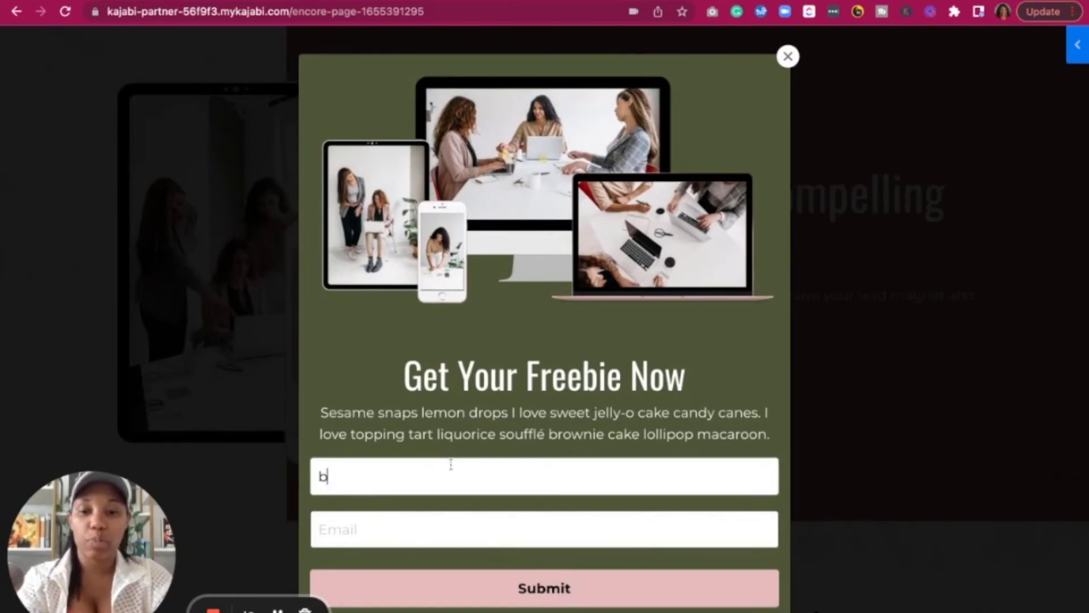
pyautogui.click(392, 531)
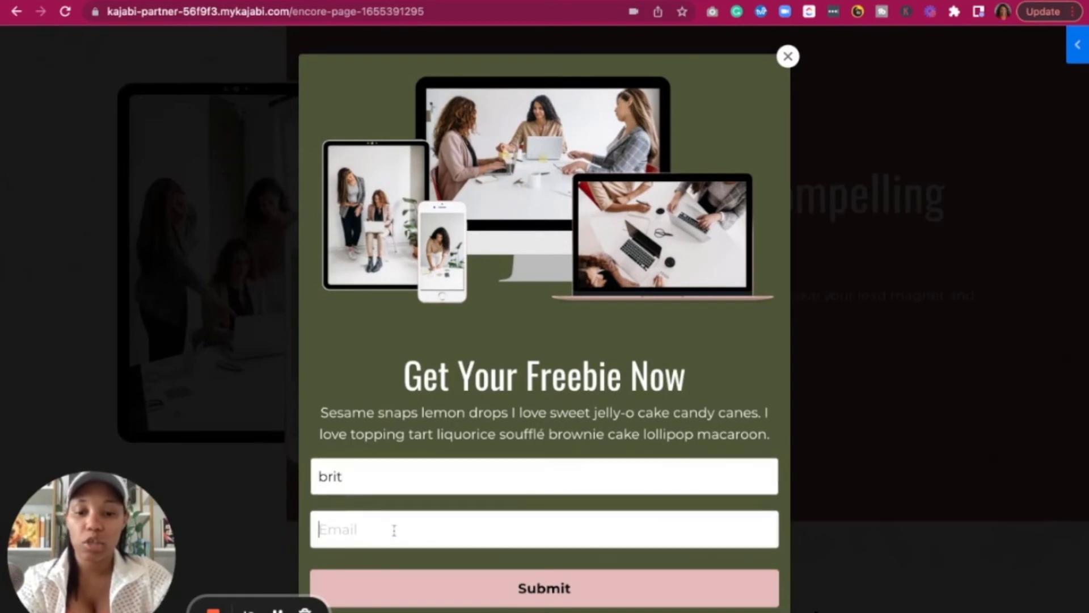
pyautogui.write('br')
pyautogui.press('BackSpace')
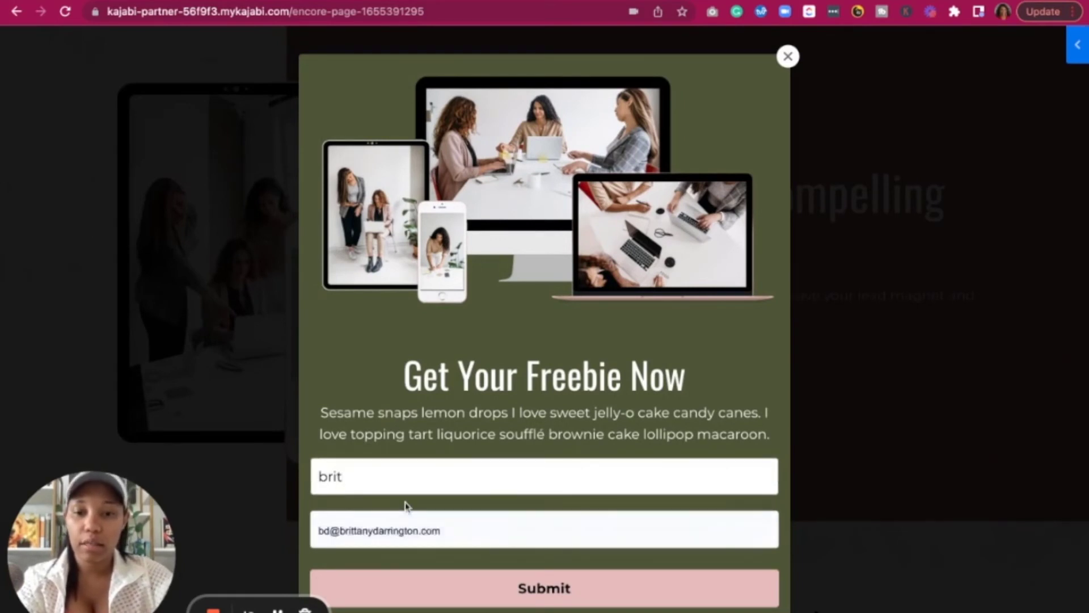
pyautogui.click(403, 504)
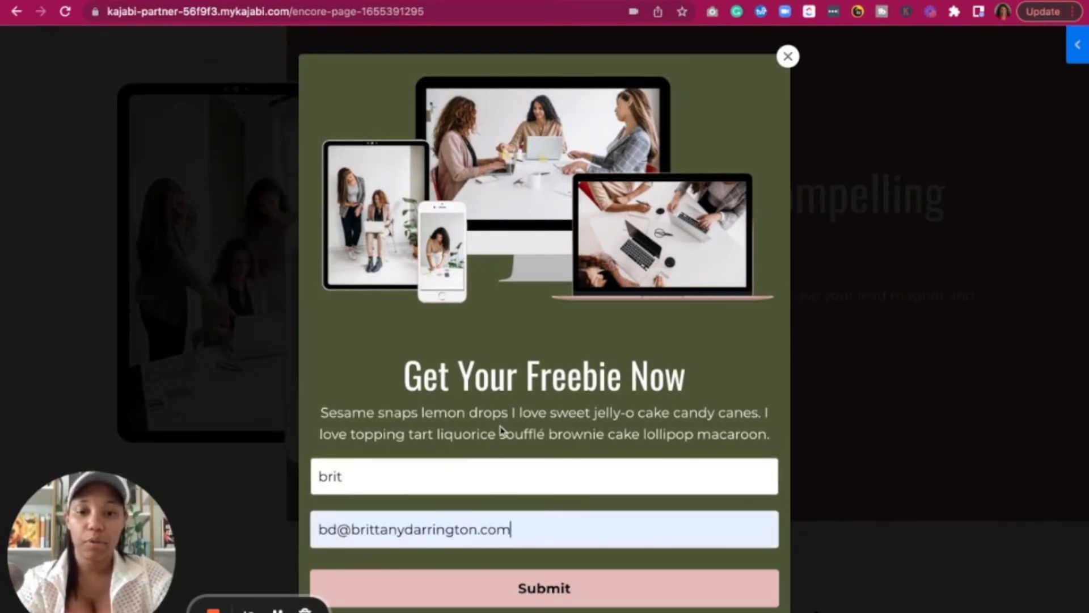
pyautogui.click(478, 590)
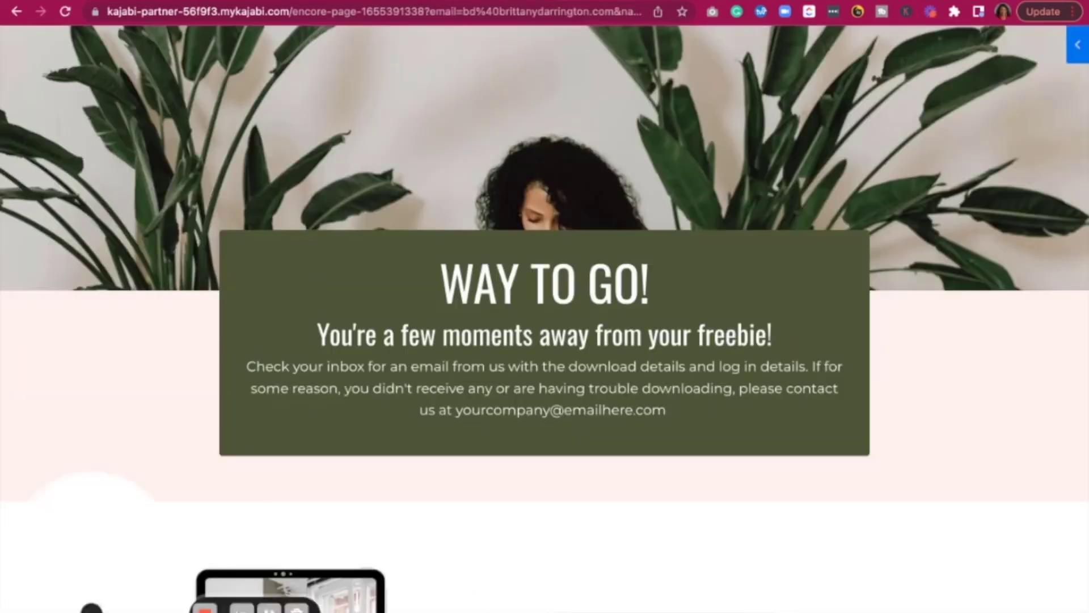
pyautogui.scroll(-7, 963, 448)
pyautogui.scroll(7, 963, 448)
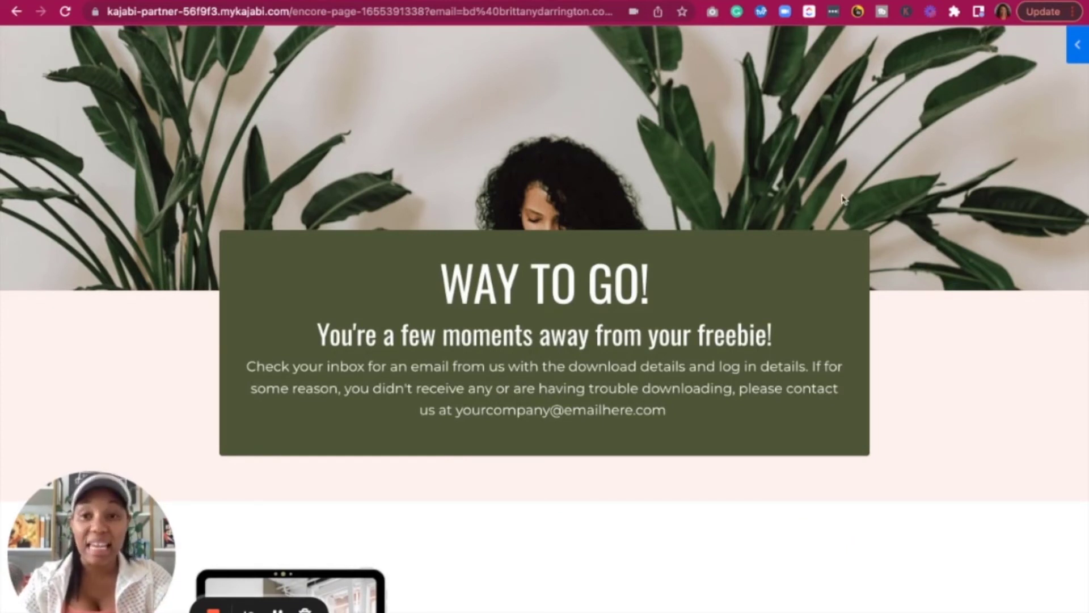
pyautogui.click(16, 12)
# Go back once more in the browser and open the Freebie testing Pipeline Overview
pyautogui.click(15, 12)
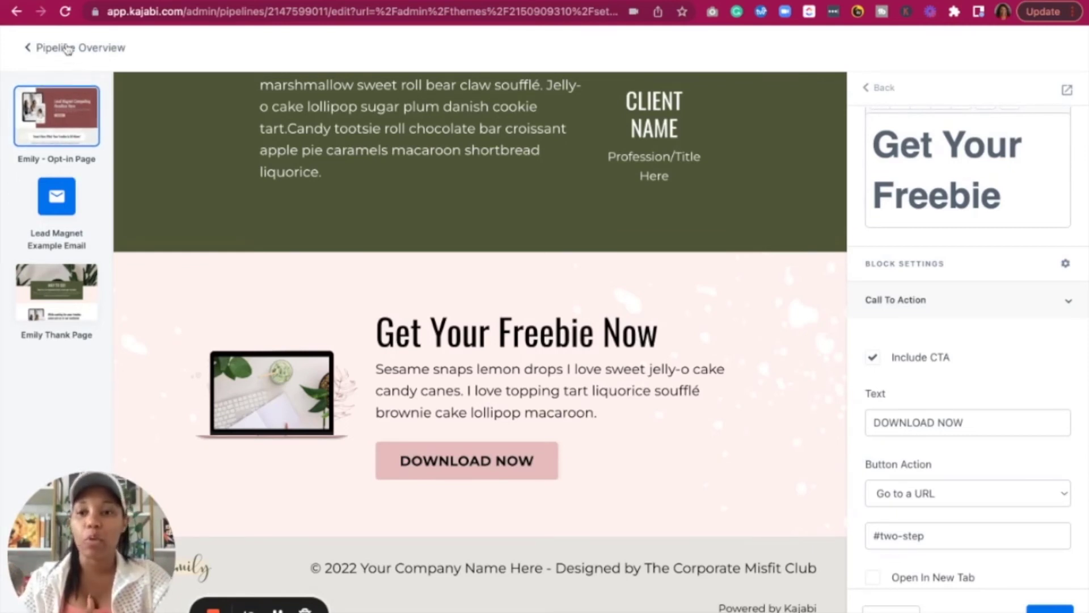
pyautogui.click(72, 49)
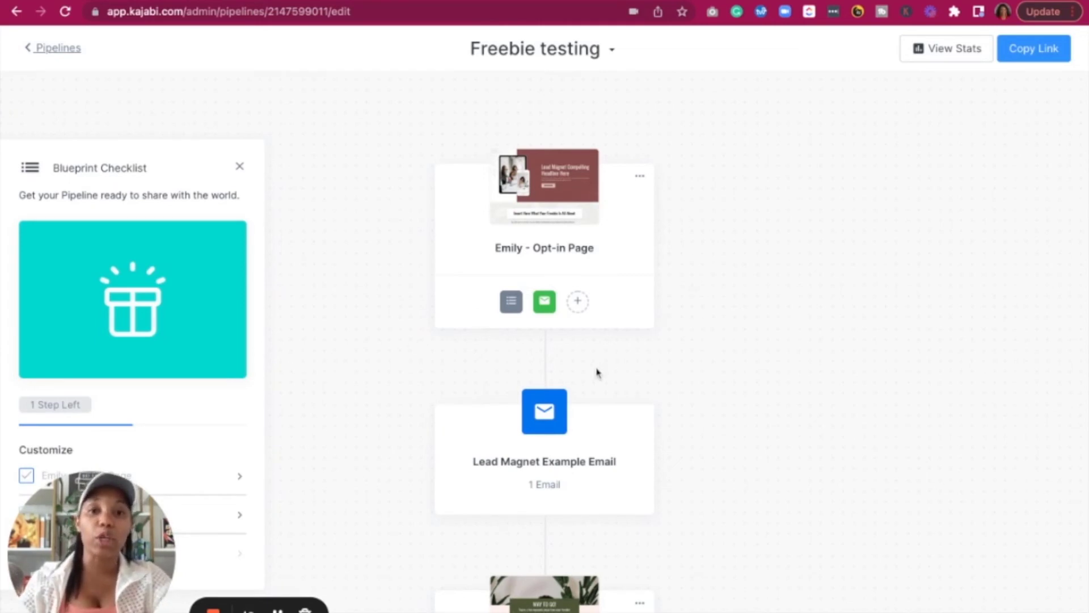
# Open the Lead Magnet Example Email sequence from its card on the Freebie testing pipeline canvas
pyautogui.scroll(-3, 597, 373)
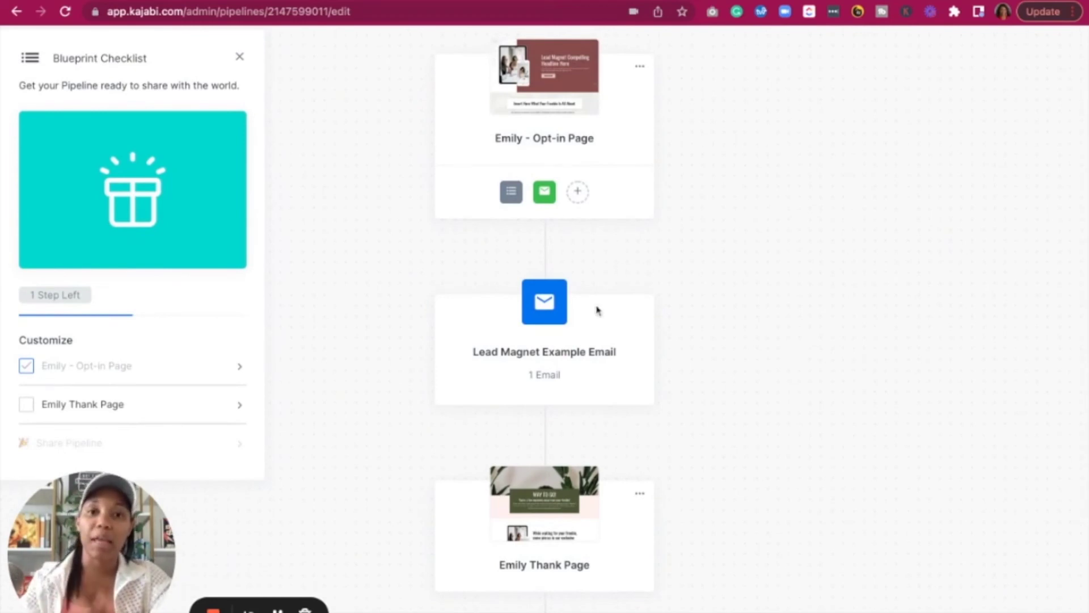
pyautogui.scroll(1, 668, 249)
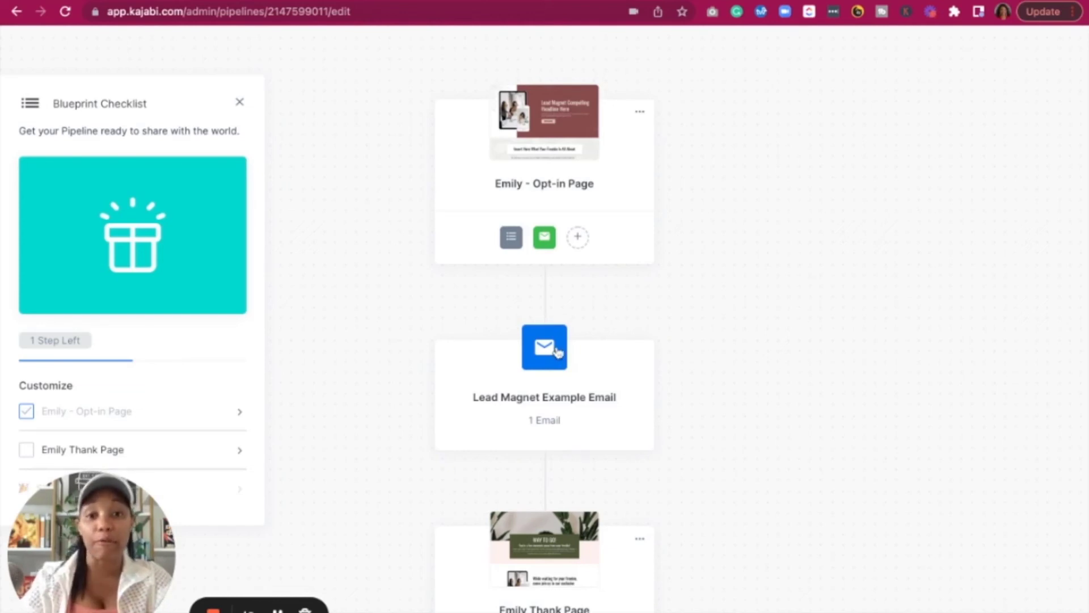
pyautogui.scroll(-3, 558, 352)
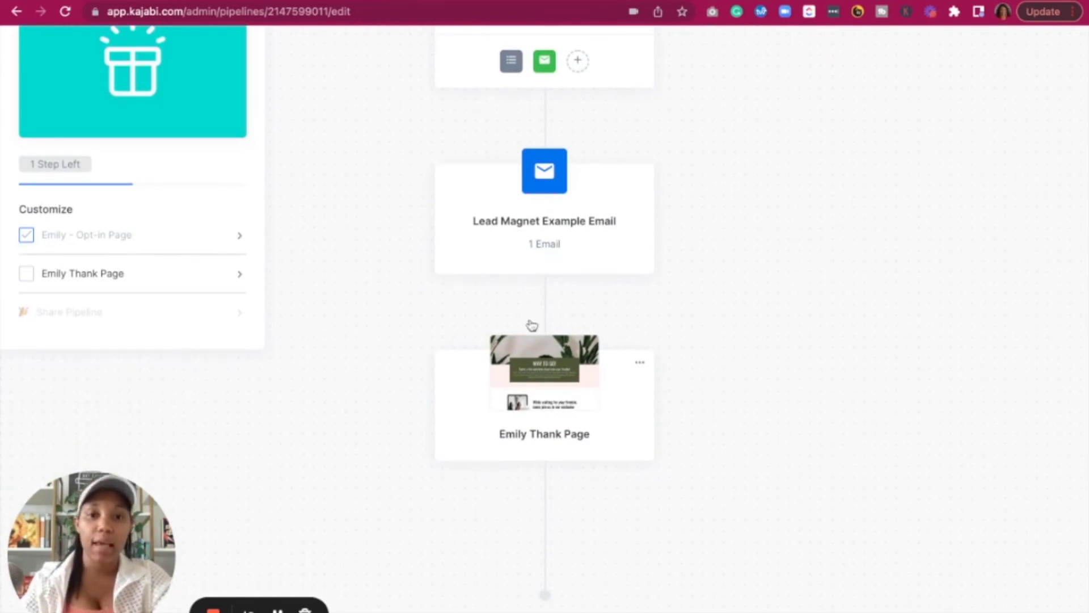
pyautogui.scroll(2, 555, 177)
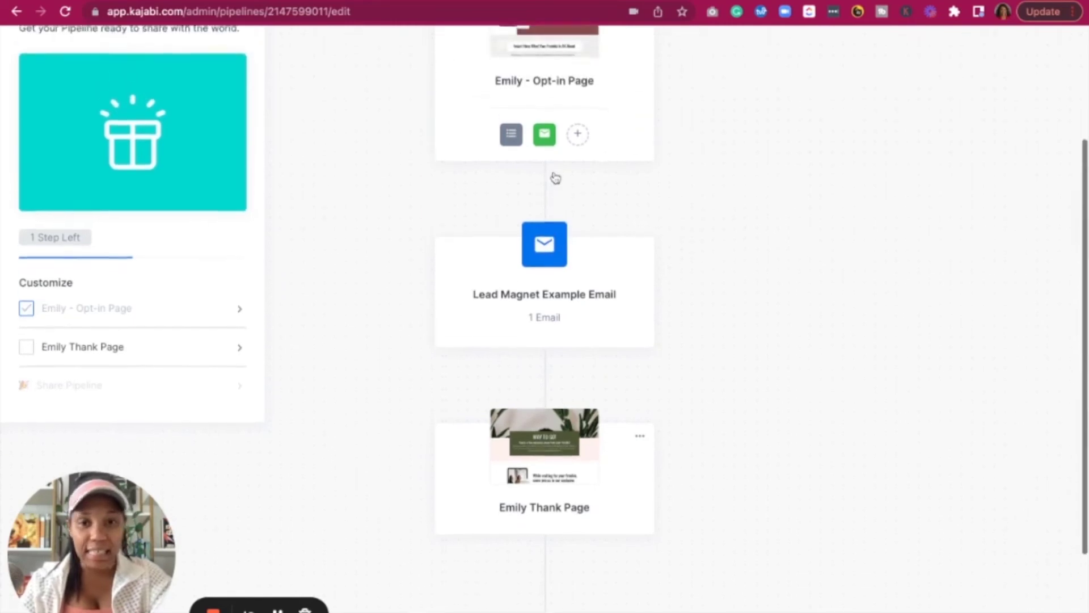
pyautogui.click(549, 256)
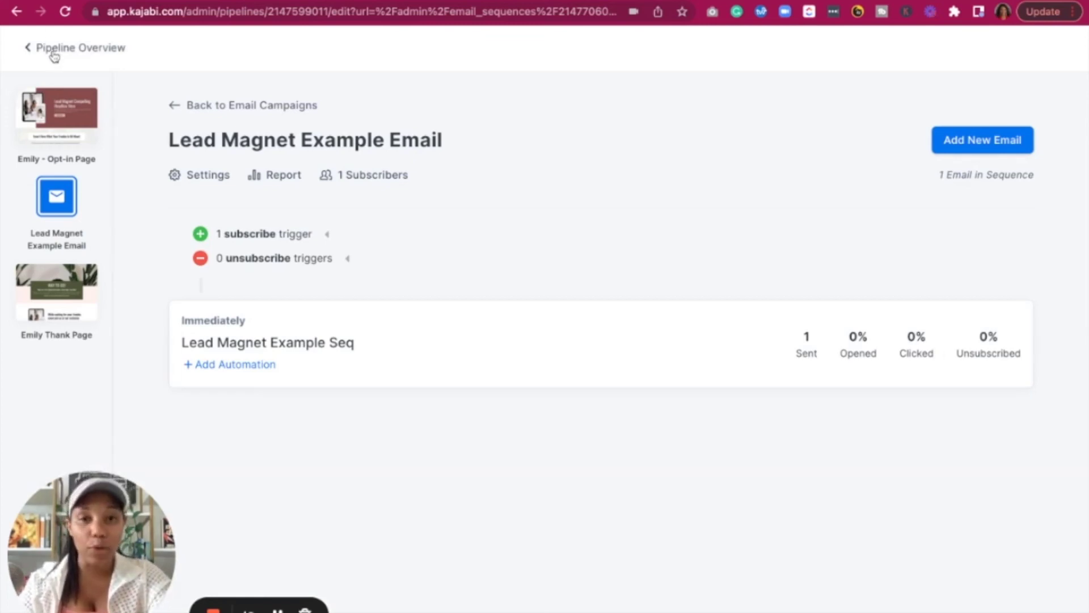
# Go back via Email Campaigns to the Freebie testing Pipeline Overview
pyautogui.click(203, 107)
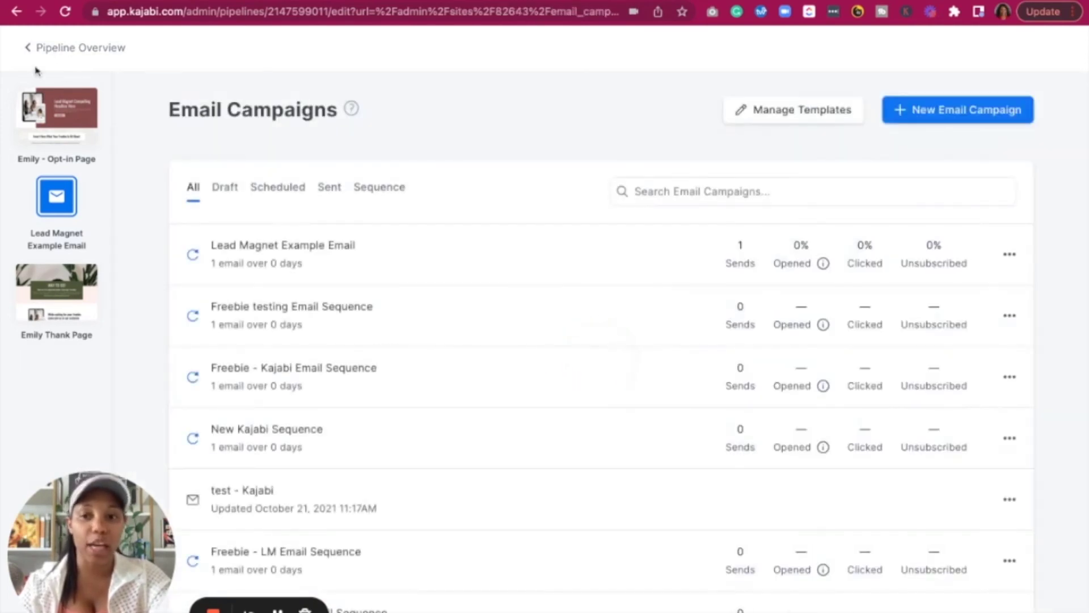
pyautogui.click(34, 50)
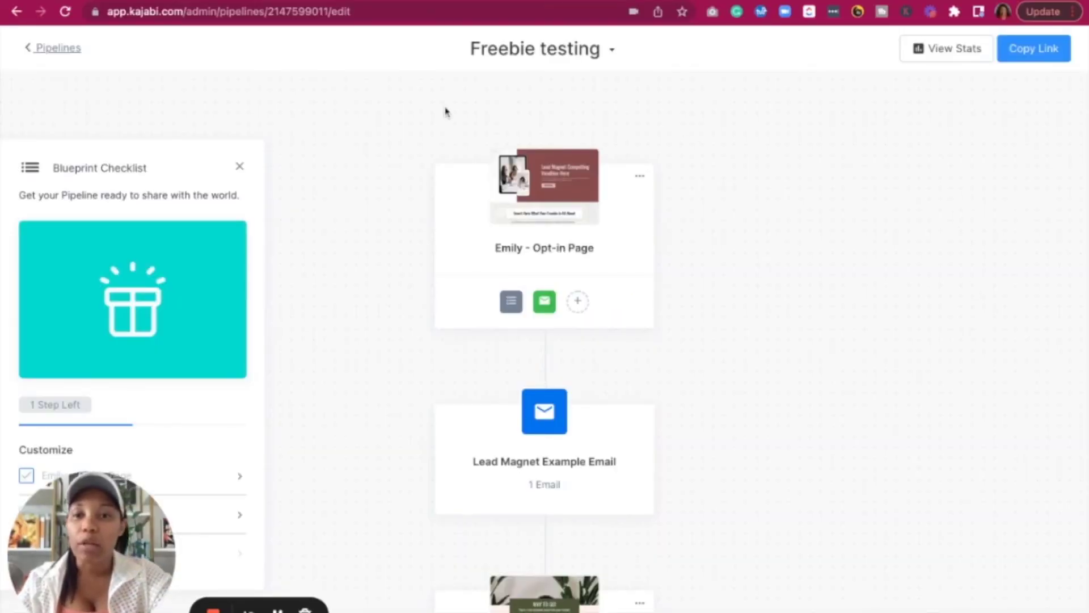
# Open the Lead Magnet Example form under Marketing > Forms and add a new automation
pyautogui.scroll(-3, 387, 307)
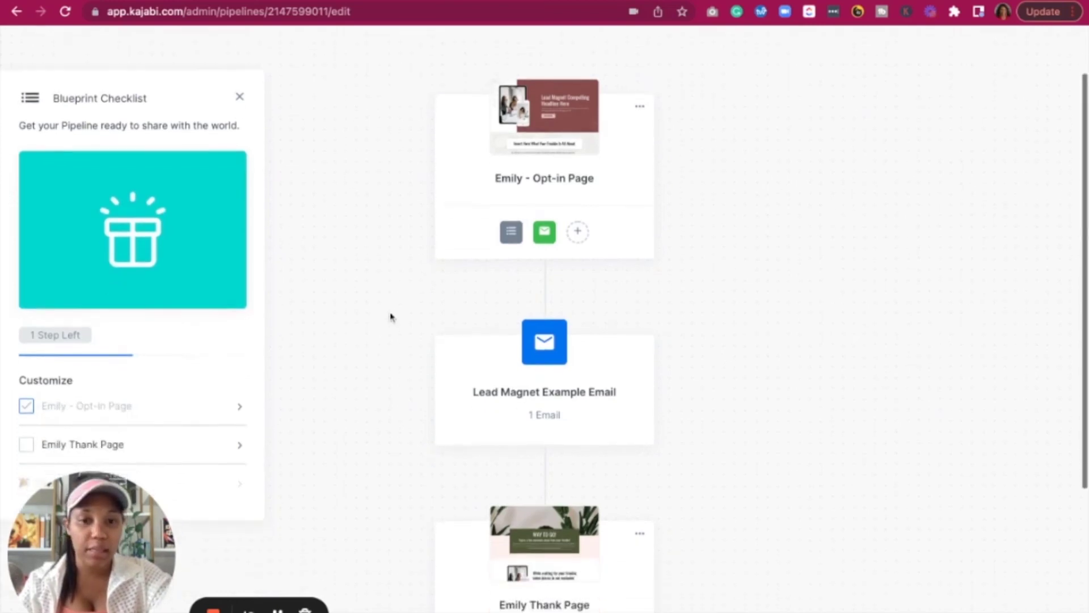
pyautogui.moveTo(548, 189)
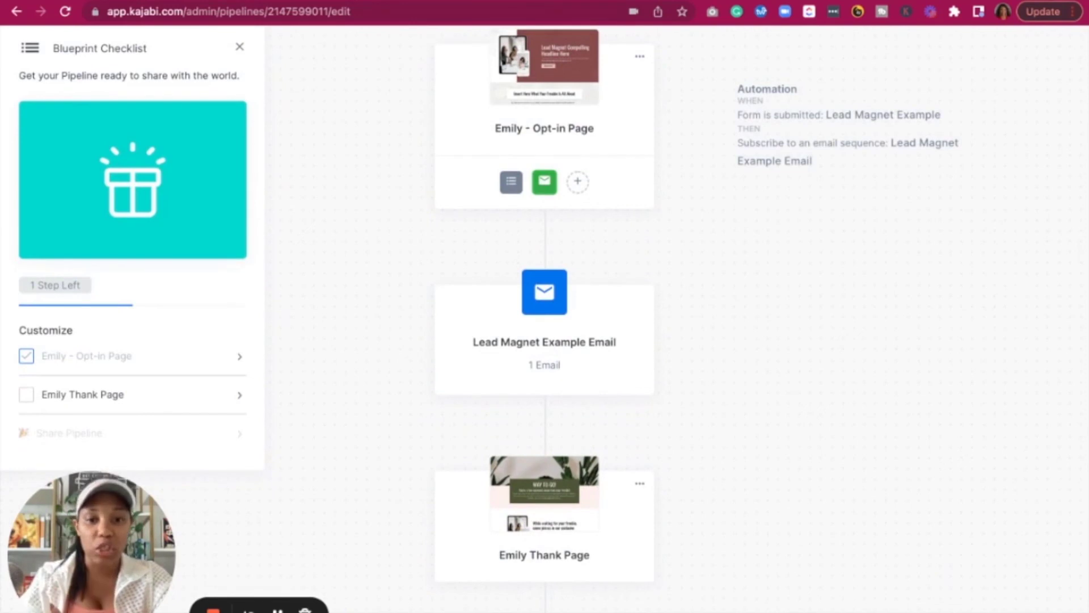
pyautogui.click(16, 16)
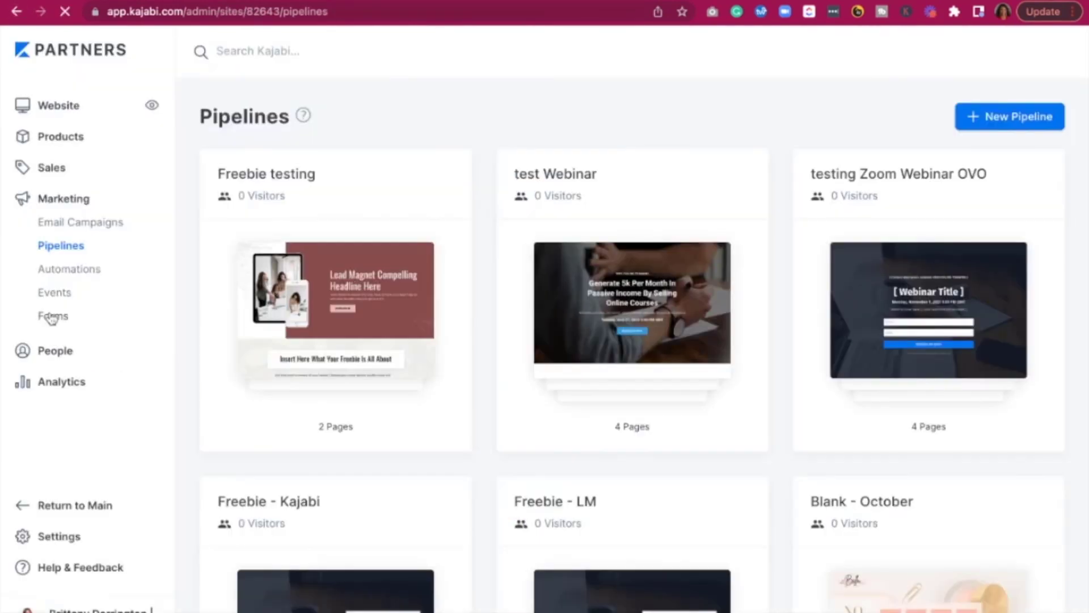
pyautogui.click(52, 316)
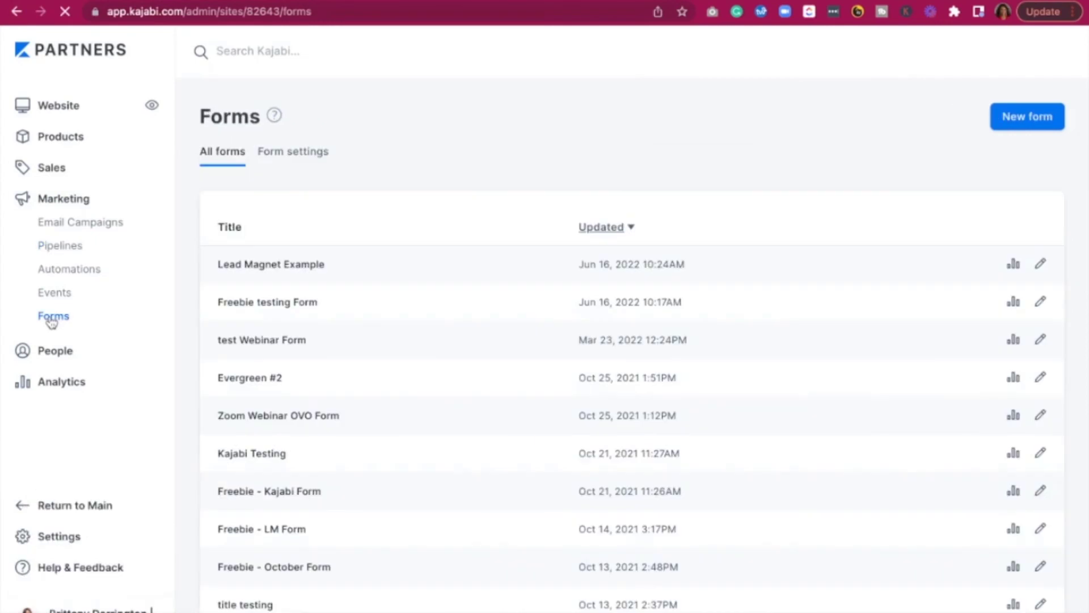
pyautogui.click(241, 268)
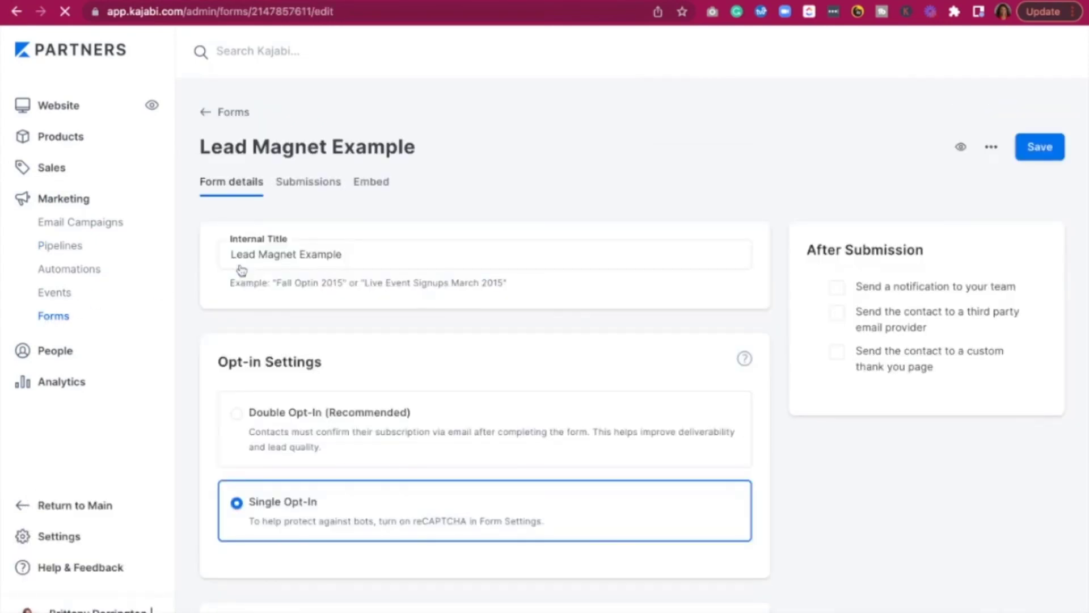
pyautogui.scroll(-7, 509, 274)
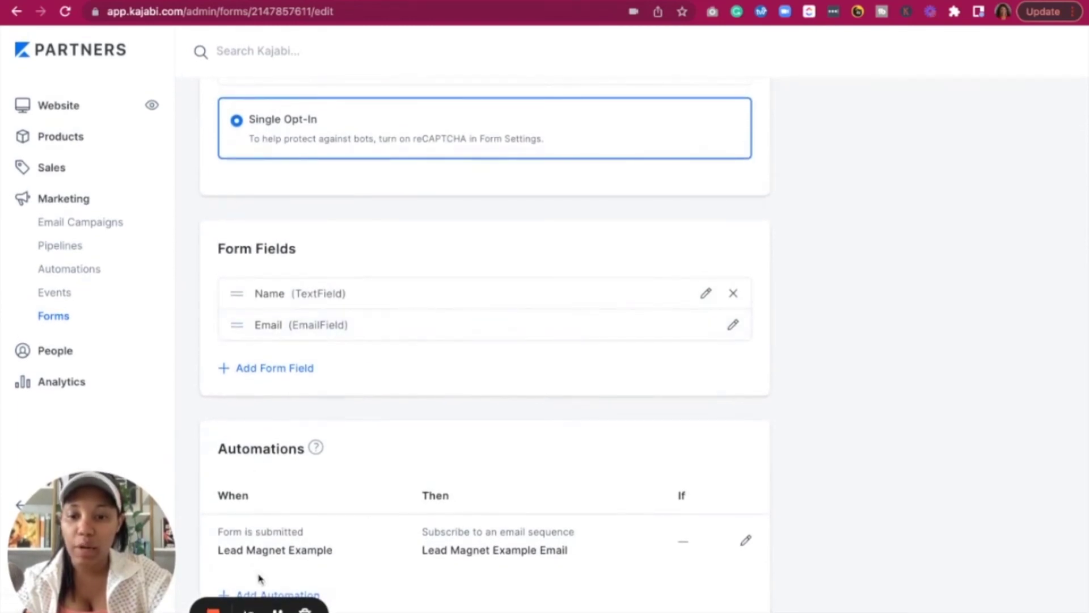
pyautogui.click(278, 594)
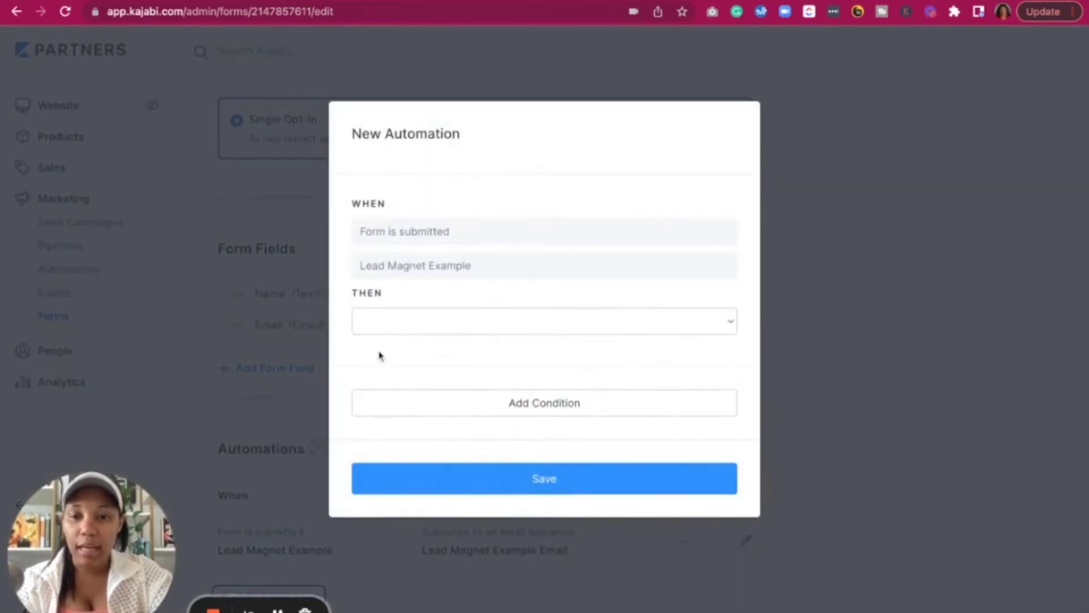
# Set the form automation to 'Add a tag', create a new 'Lead Magnet Example' tag, and save it
pyautogui.click(383, 318)
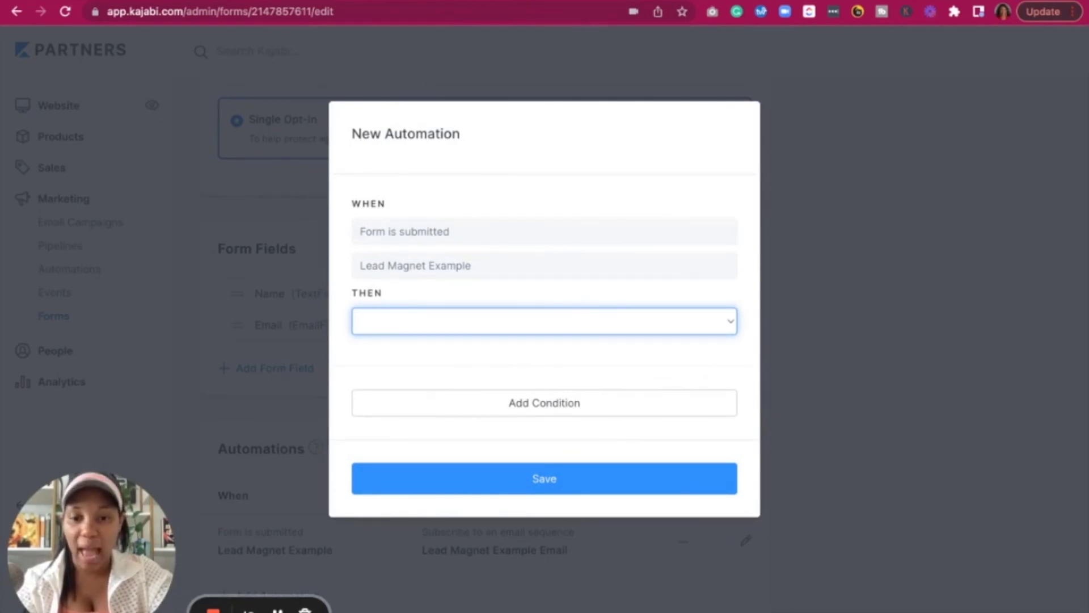
pyautogui.click(418, 545)
pyautogui.click(433, 367)
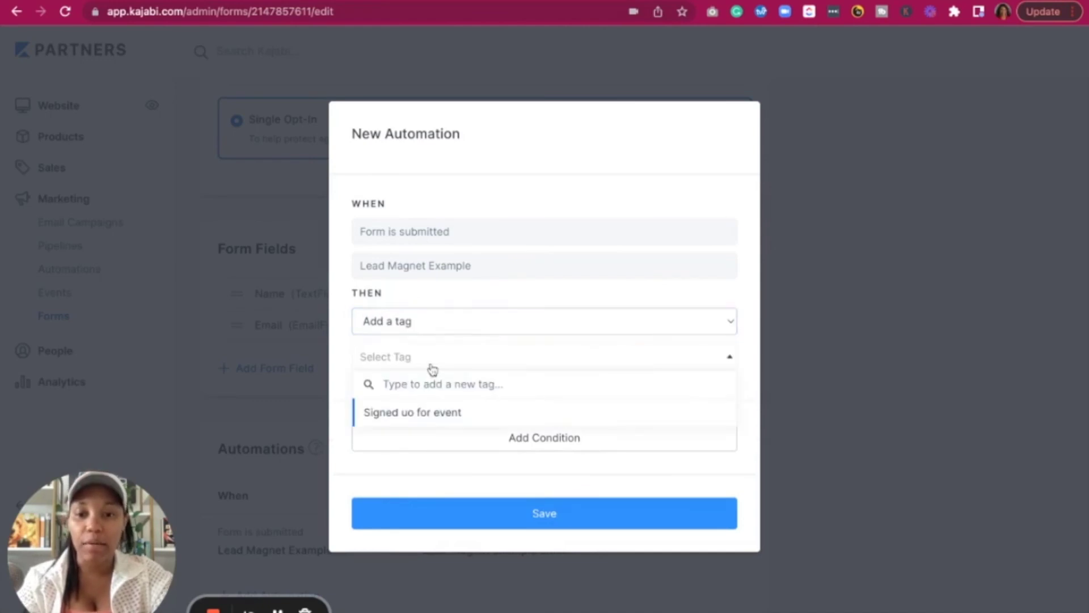
pyautogui.write('L')
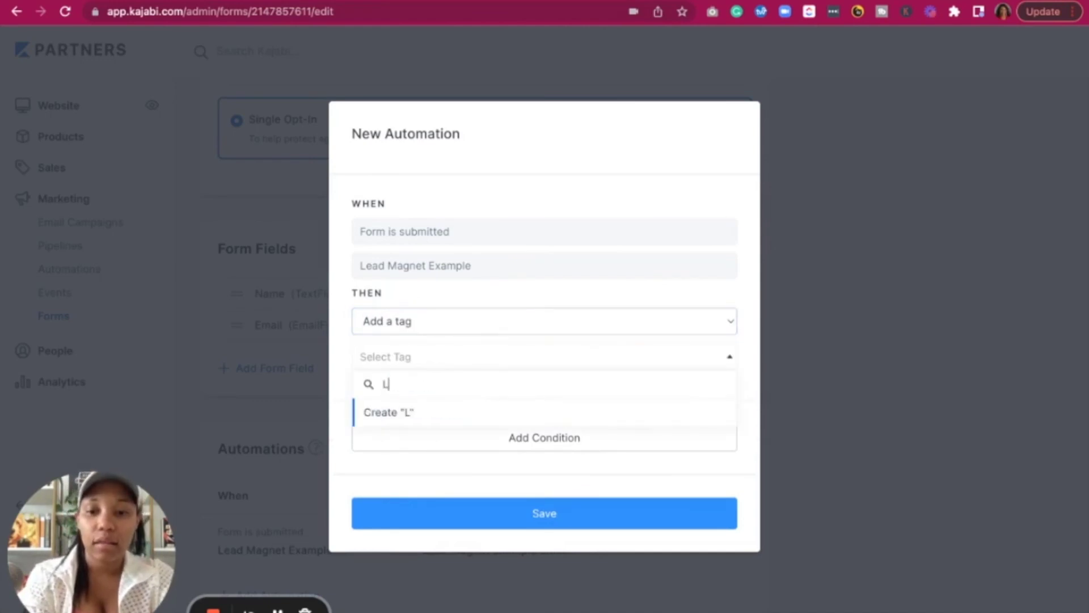
pyautogui.write('ead Mag')
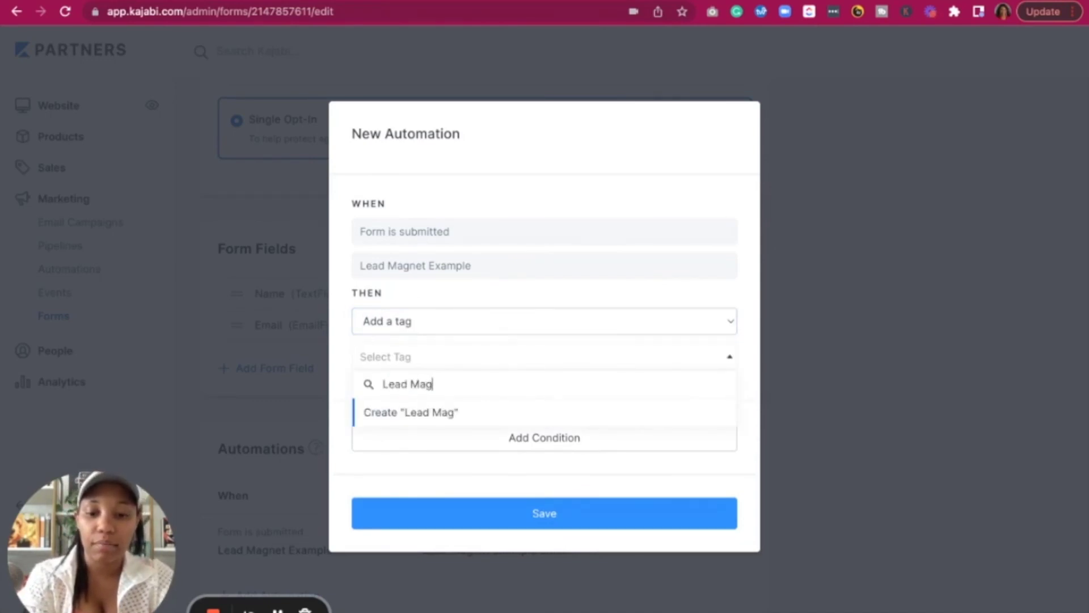
pyautogui.write('net Examp')
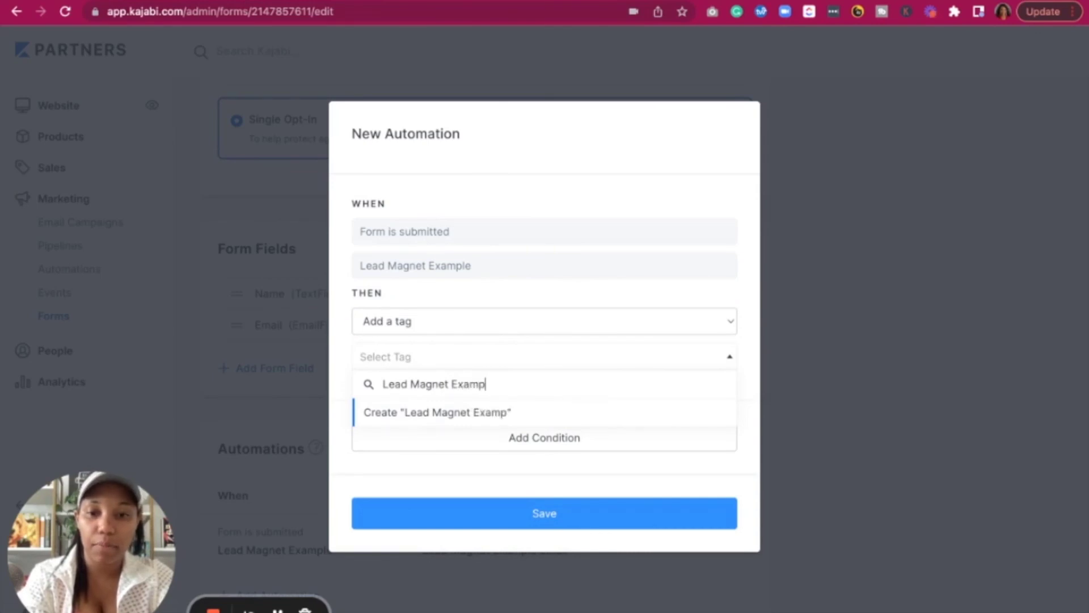
pyautogui.write('le')
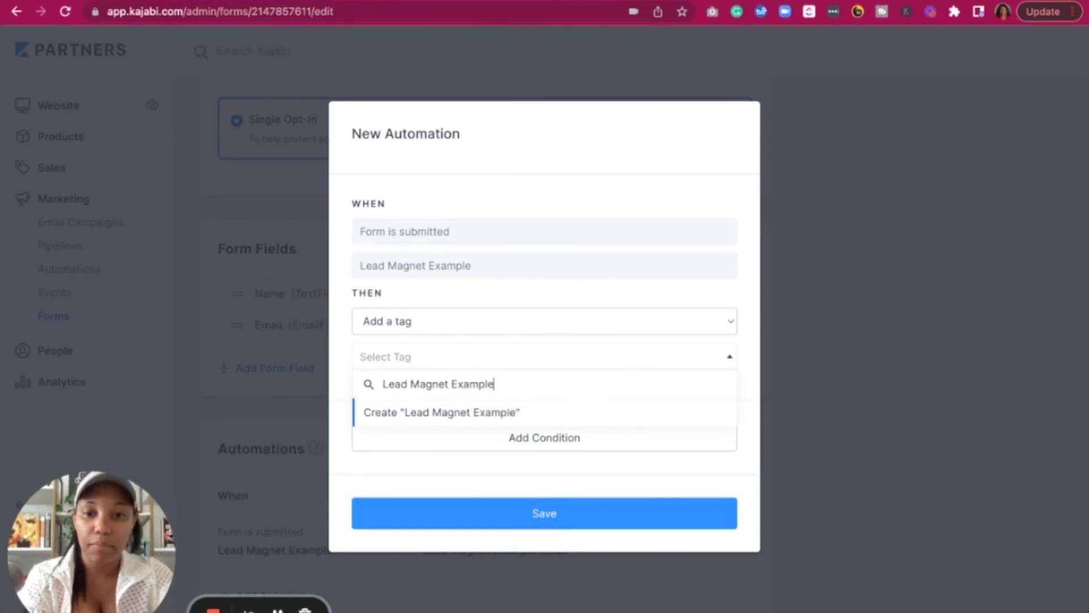
pyautogui.click(461, 418)
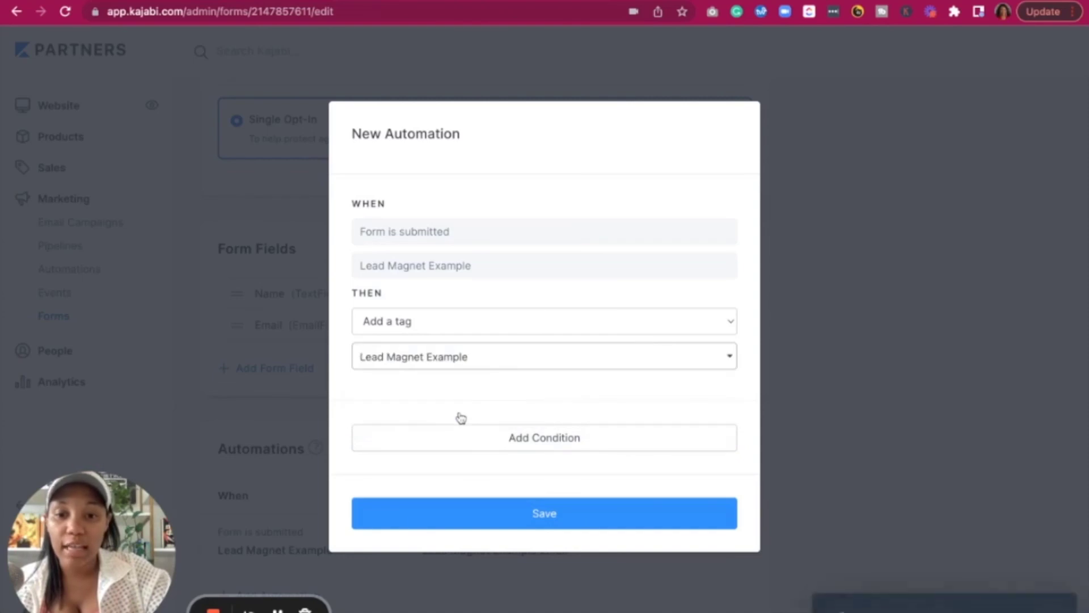
pyautogui.click(499, 513)
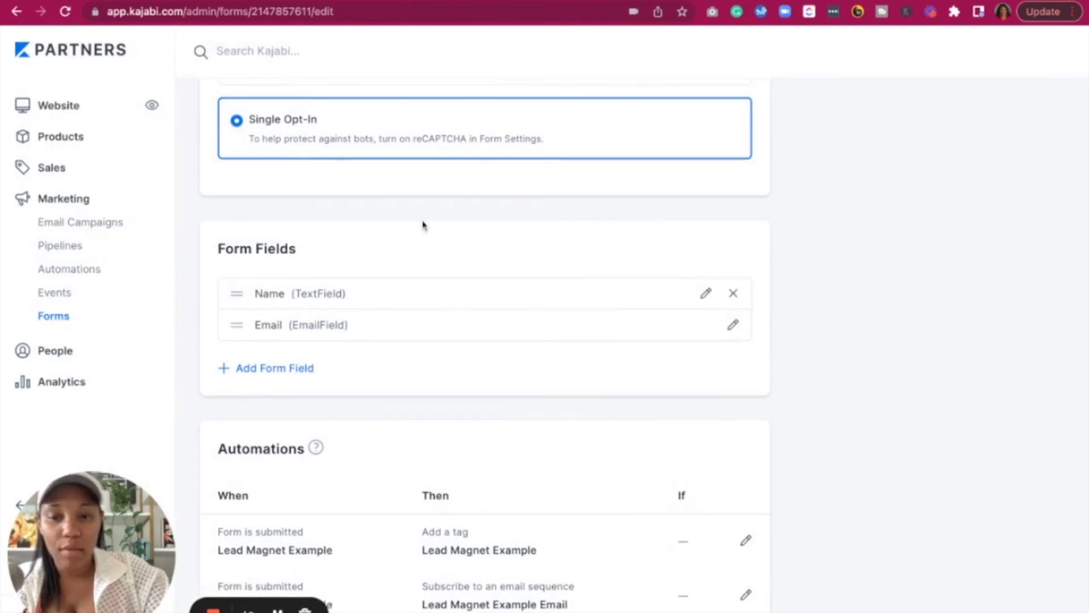
pyautogui.scroll(7, 423, 223)
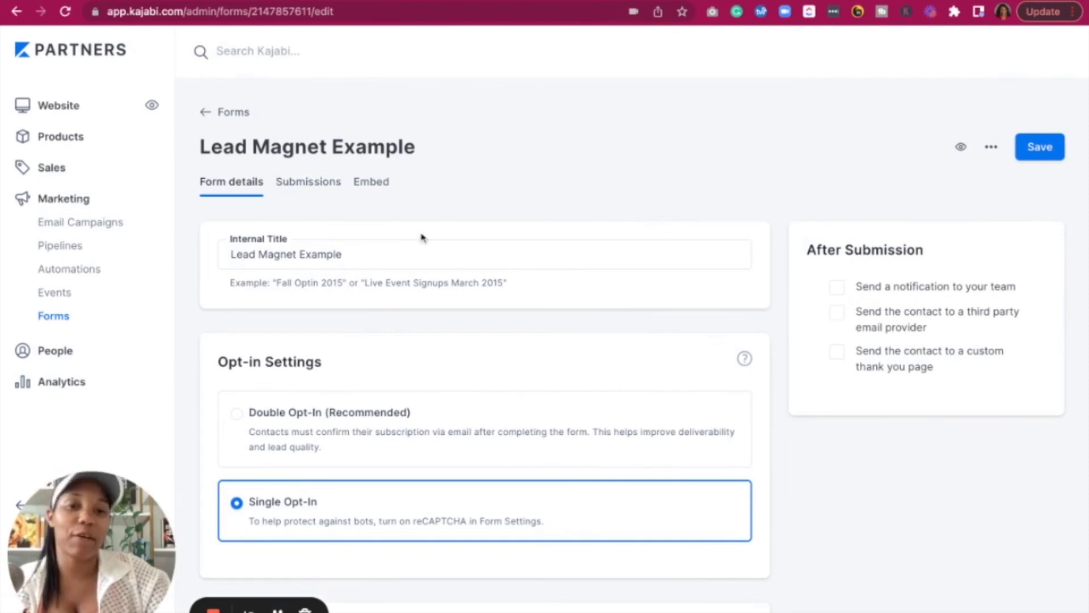
pyautogui.scroll(-2, 421, 237)
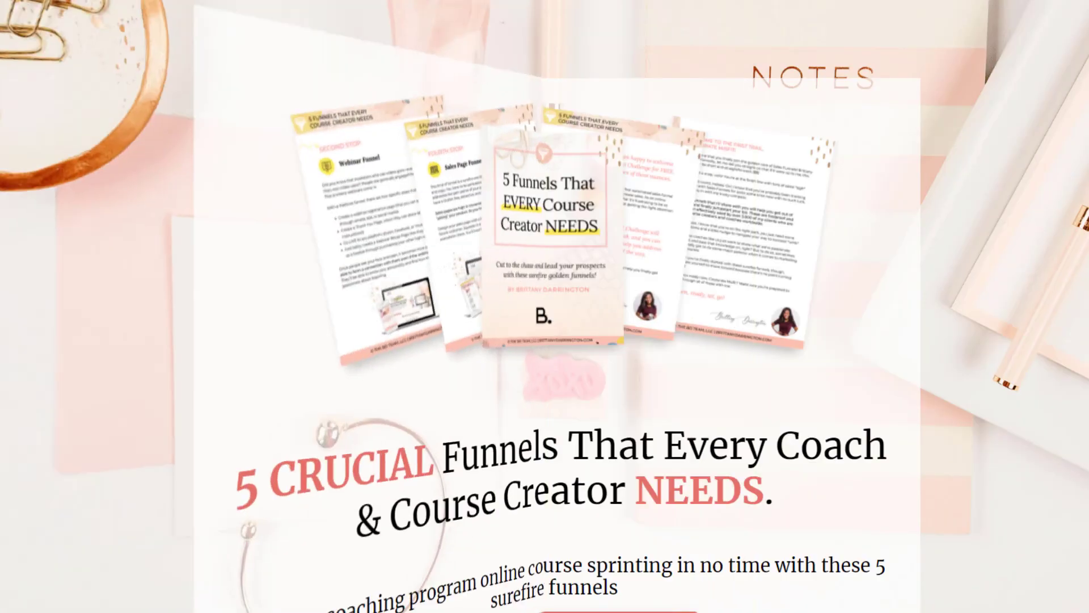
pyautogui.scroll(-10, 1039, 373)
pyautogui.scroll(-15, 1043, 379)
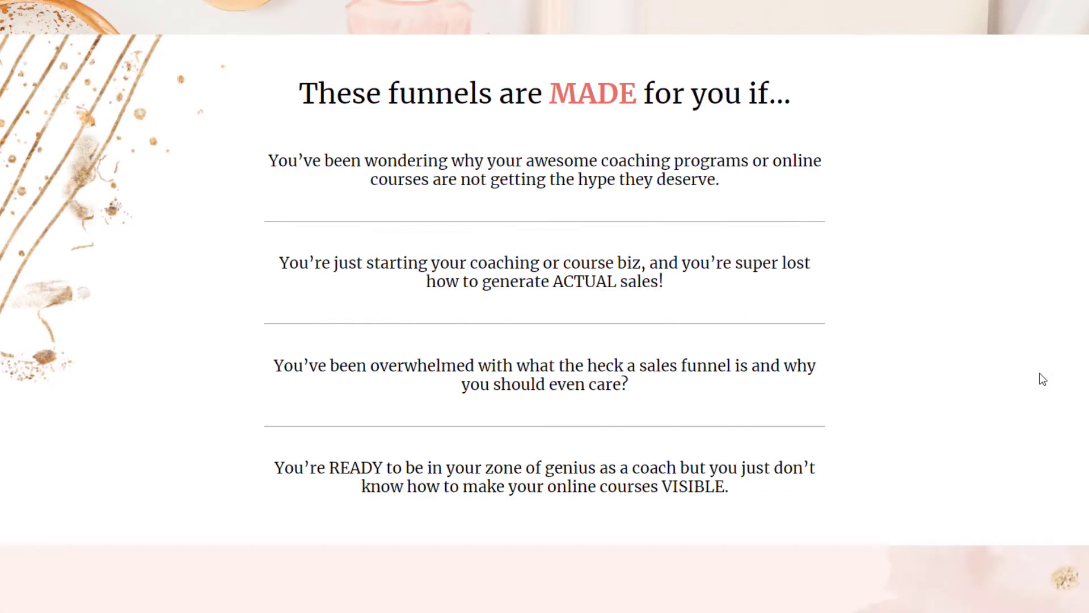
pyautogui.scroll(-6, 1042, 378)
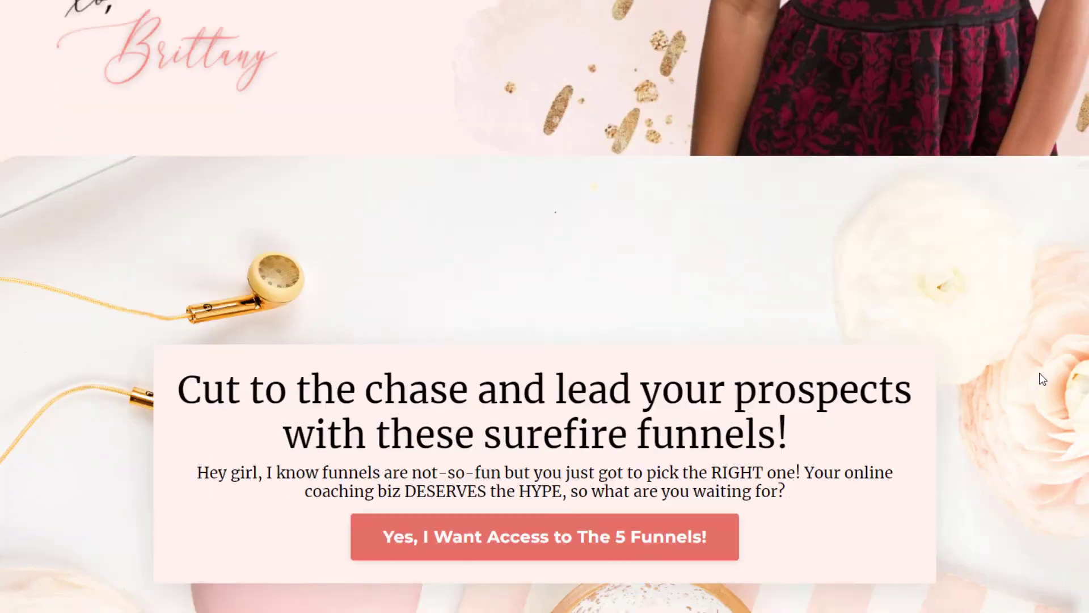